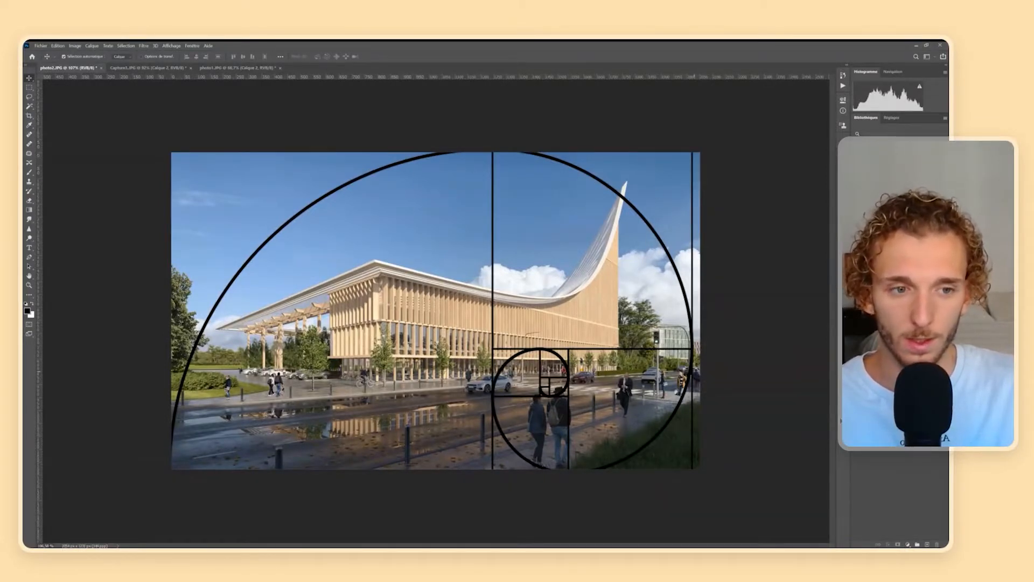
- Toggle the golden spiral overlay on the building image to compare the composition with and without it
click(856, 353)
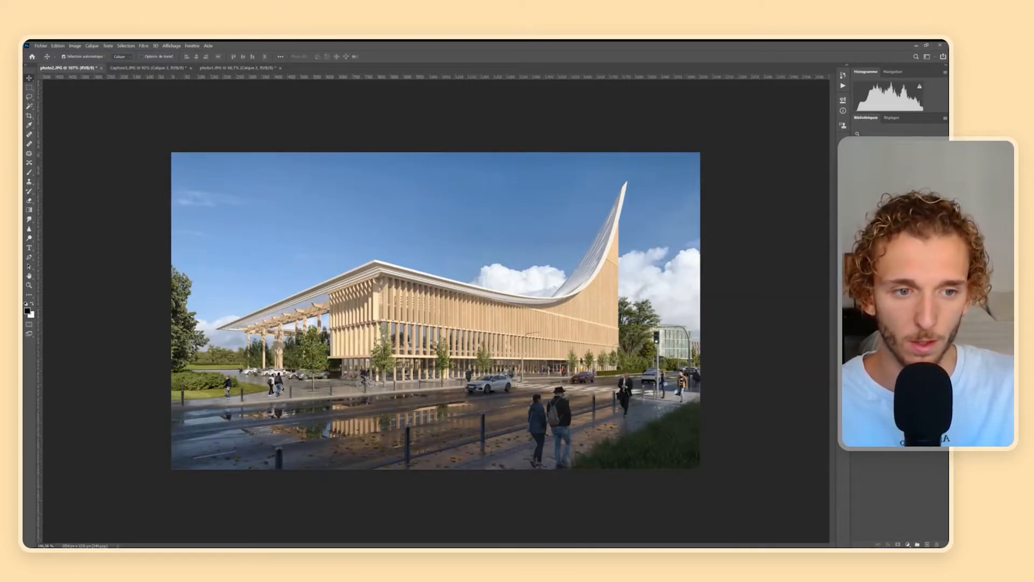
click(857, 353)
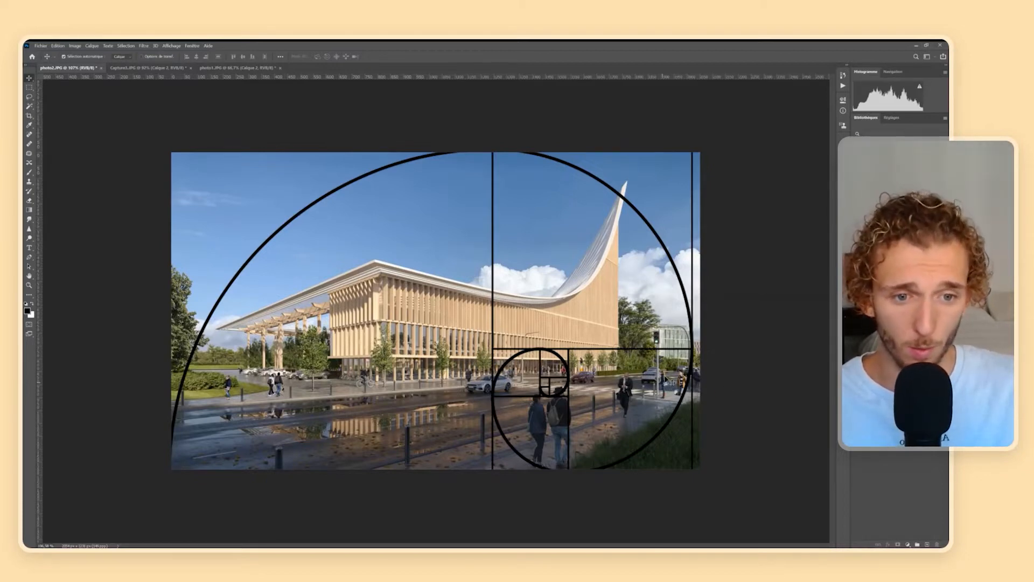
click(858, 345)
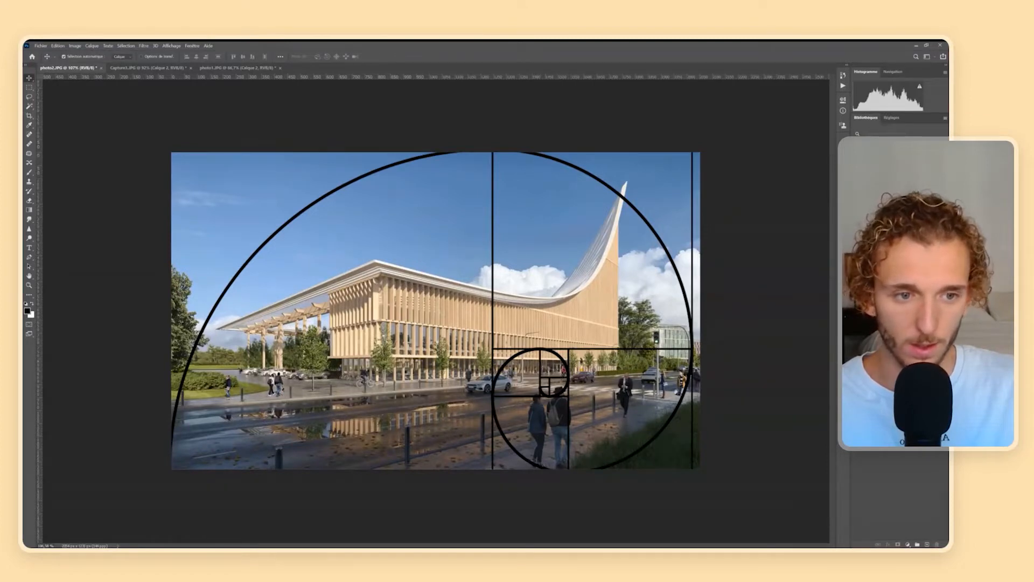
- Examine the building's facade, cars and pedestrians in close-up and across the whole image
alt+scroll(572, 370, up, 2)
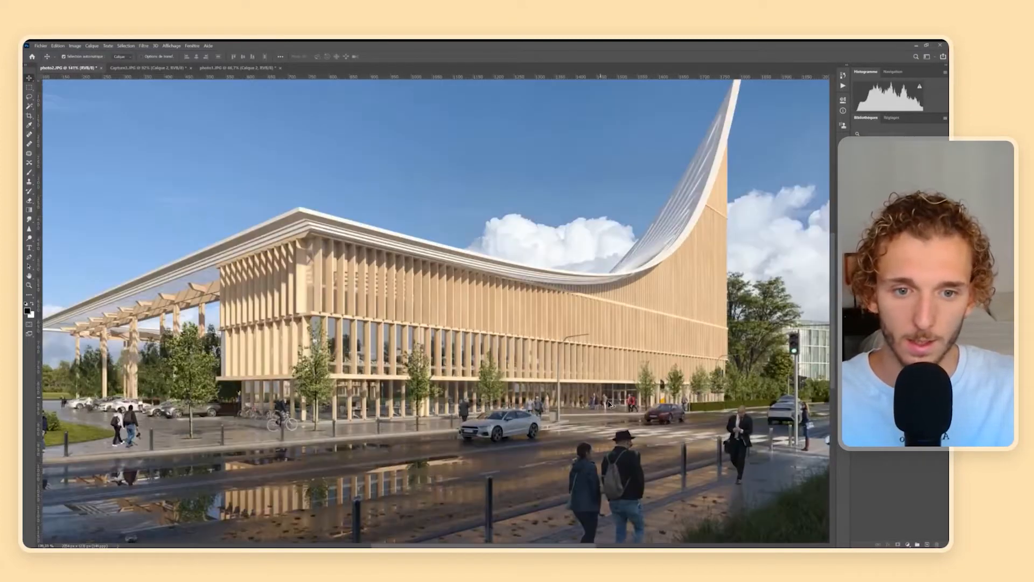
alt+scroll(610, 404, up, 2)
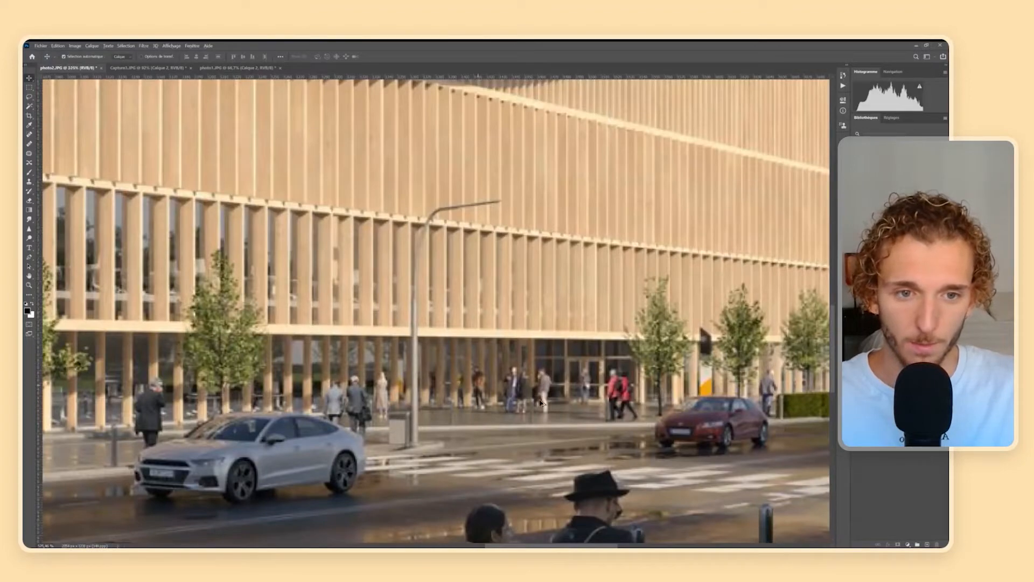
alt+scroll(571, 385, down, 3)
alt+scroll(561, 366, up, 1)
alt+scroll(585, 372, down, 5)
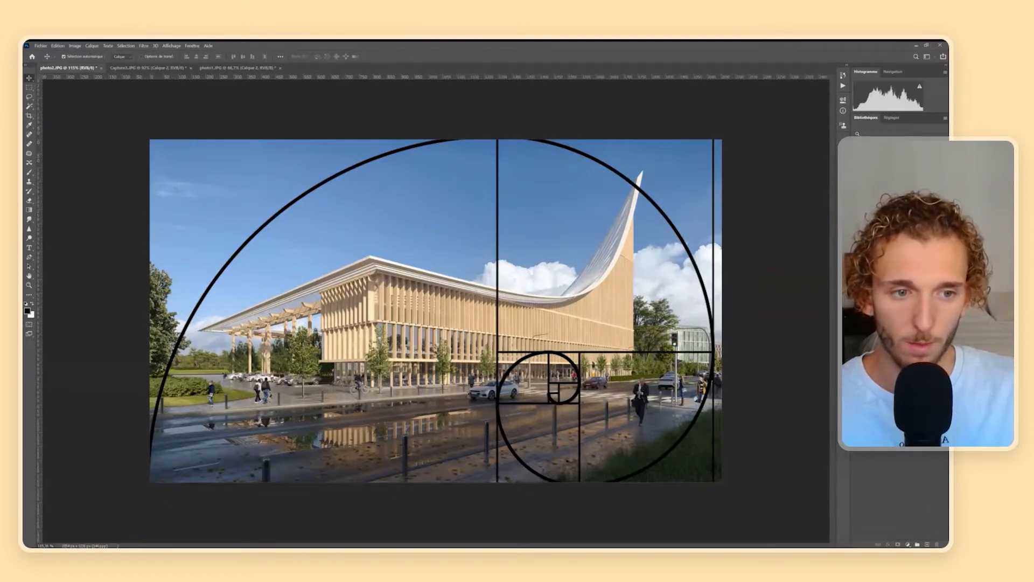
- Switch to the cottage image and examine the house, rocks and trees in relation to the rule-of-thirds grid
key(ctrl+Tab)
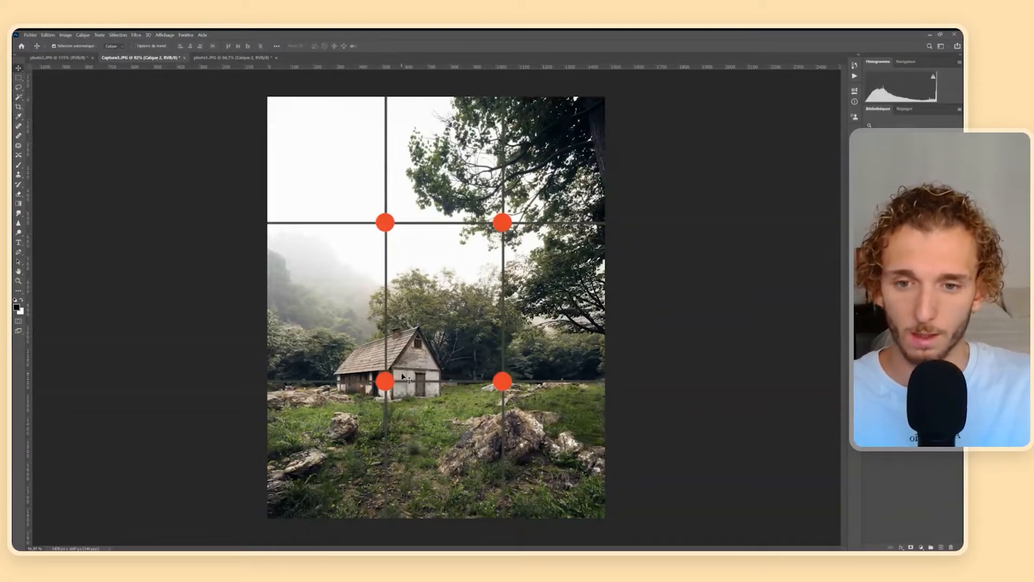
alt+scroll(396, 372, up, 1)
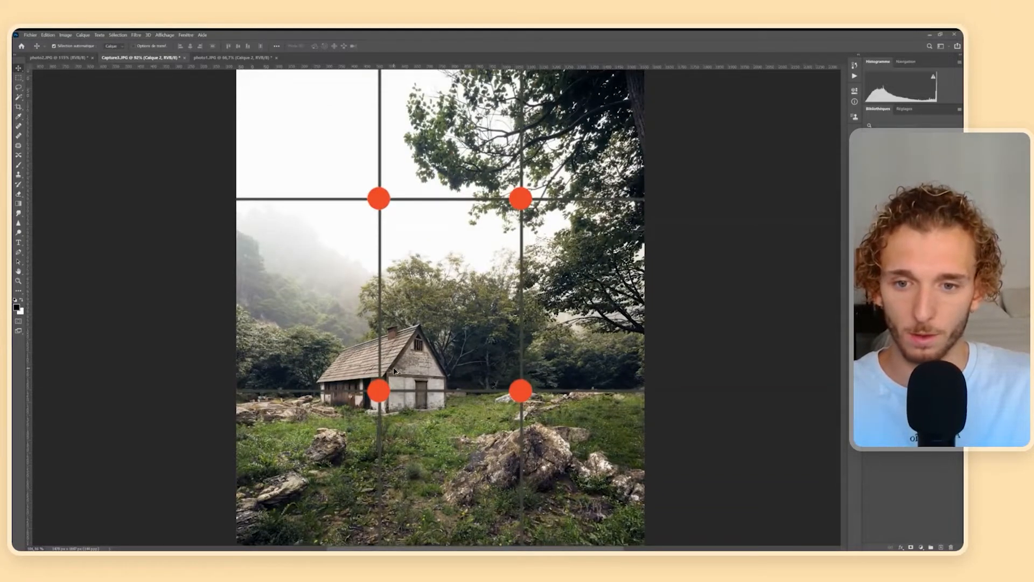
alt+scroll(395, 370, up, 3)
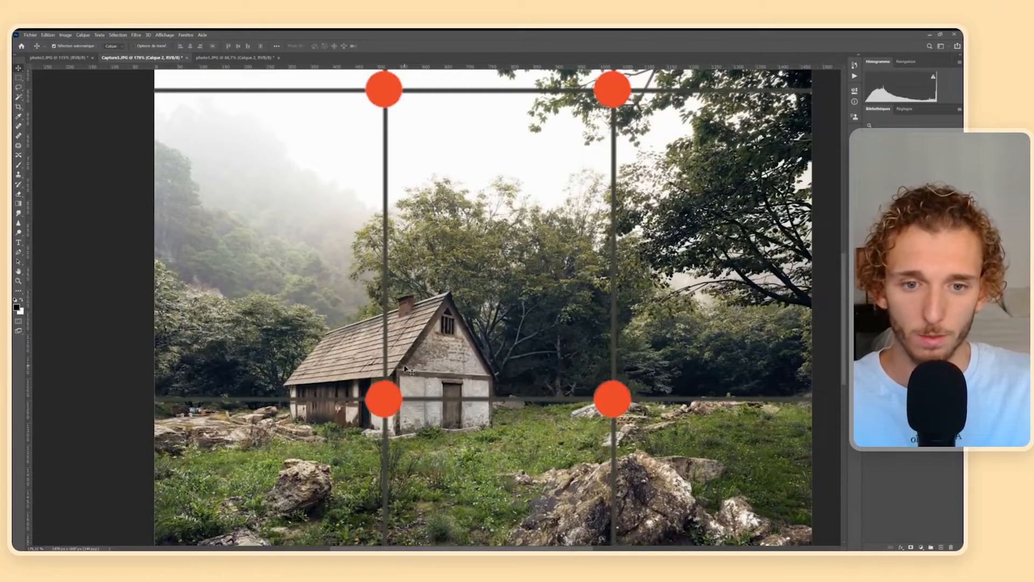
alt+scroll(670, 424, up, 4)
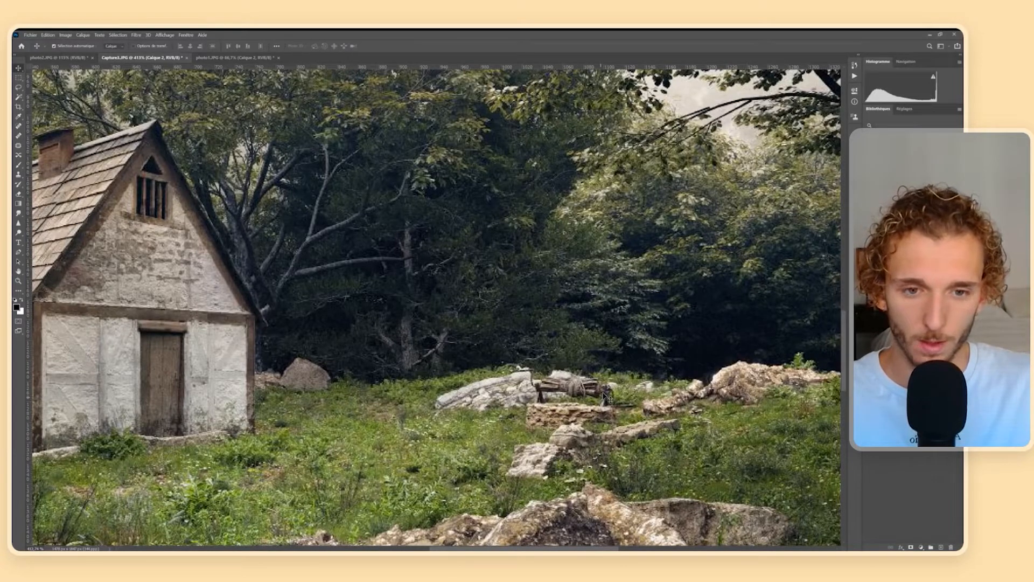
alt+scroll(606, 407, down, 1)
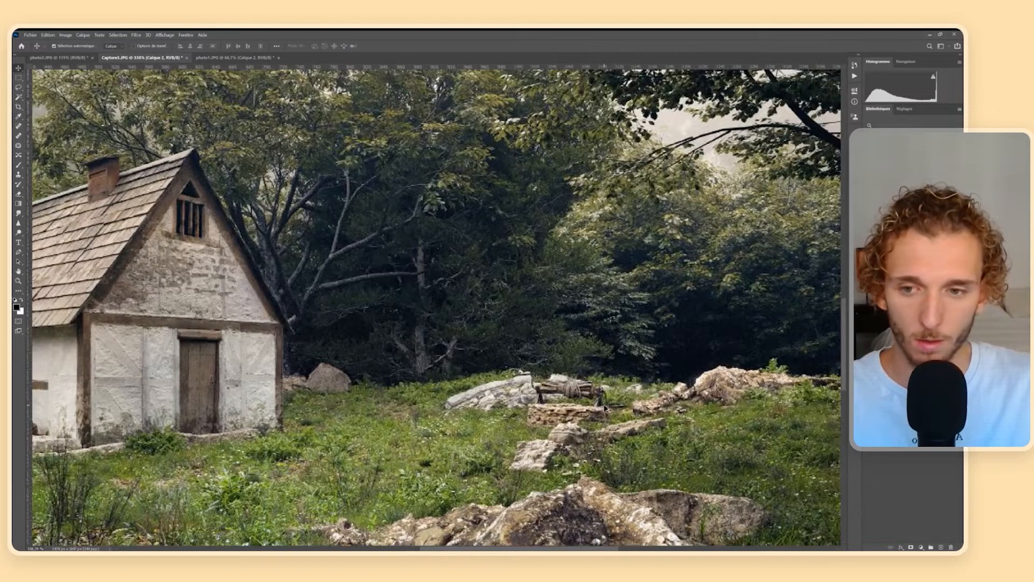
alt+scroll(606, 408, down, 3)
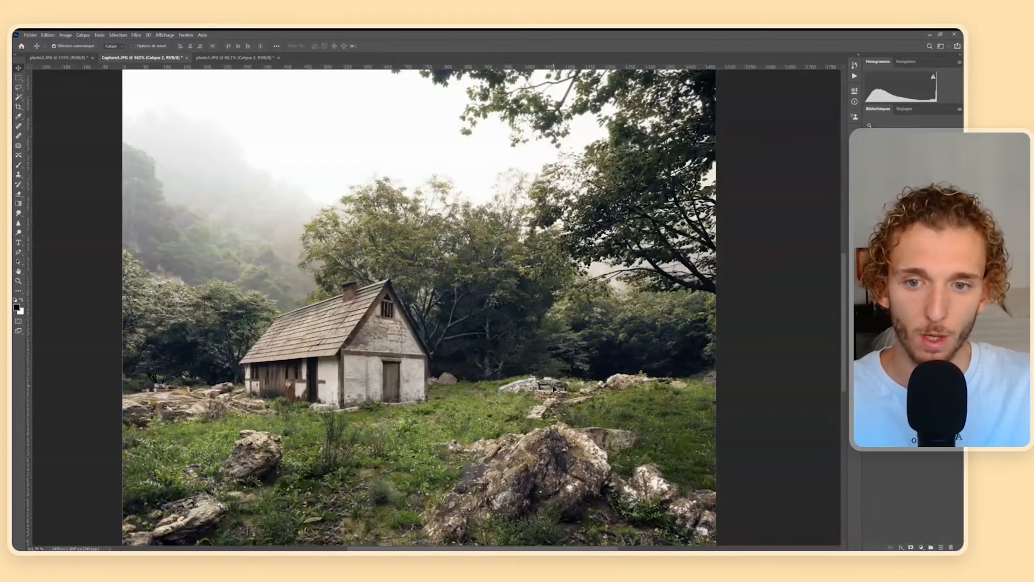
alt+scroll(554, 388, down, 2)
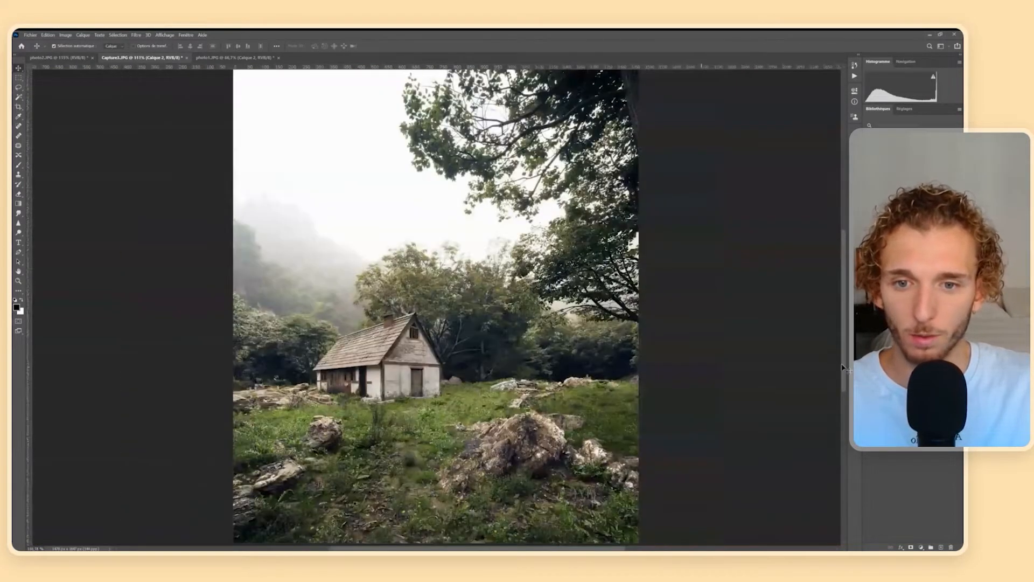
- Show the golden spiral overlay on the cottage image to check the composition, and hide it again
click(868, 367)
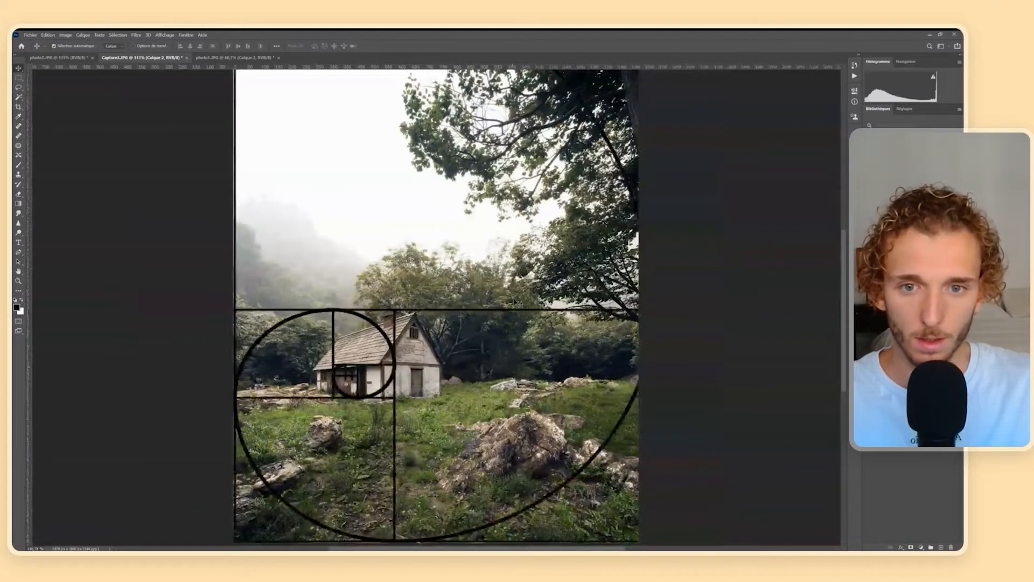
alt+scroll(513, 300, down, 1)
click(868, 367)
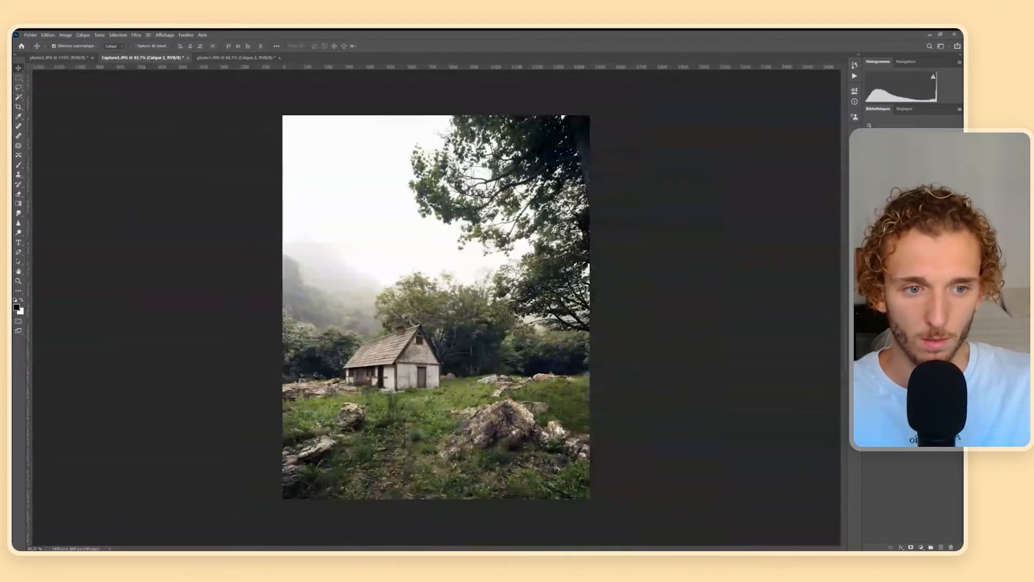
- Show the rule-of-thirds grid on the cottage image and examine the tree branches around its upper intersection
click(868, 381)
alt+scroll(443, 166, up, 1)
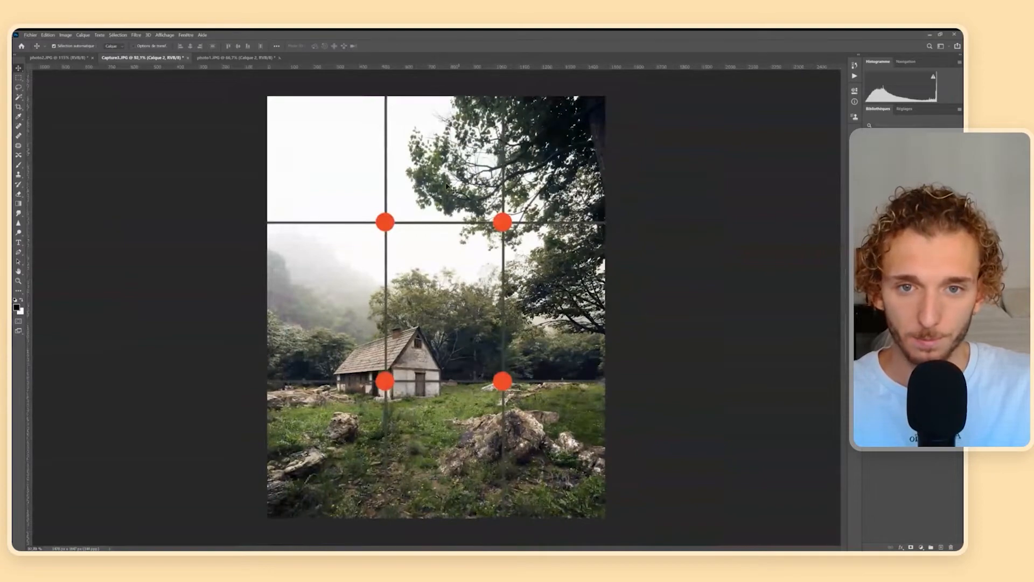
alt+scroll(443, 166, up, 4)
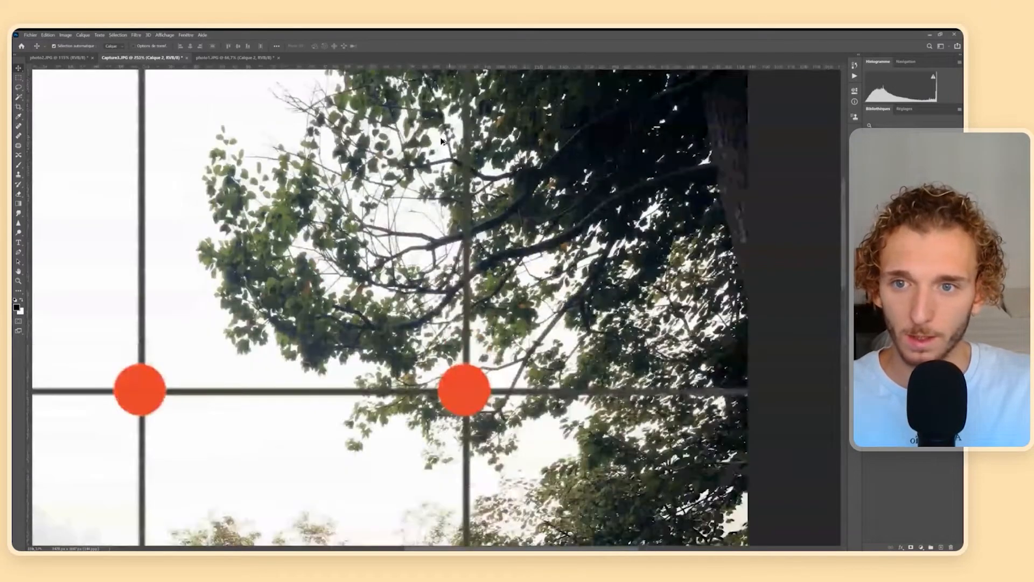
alt+scroll(484, 222, down, 4)
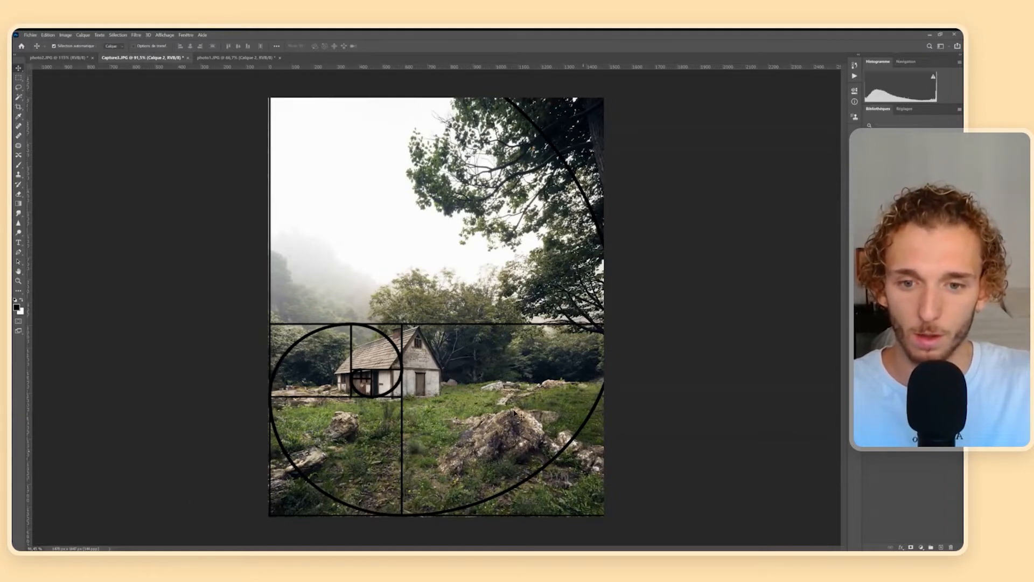
- Examine how the foreground rocks, the cottage and the stones beside it follow the golden spiral
alt+scroll(511, 462, up, 2)
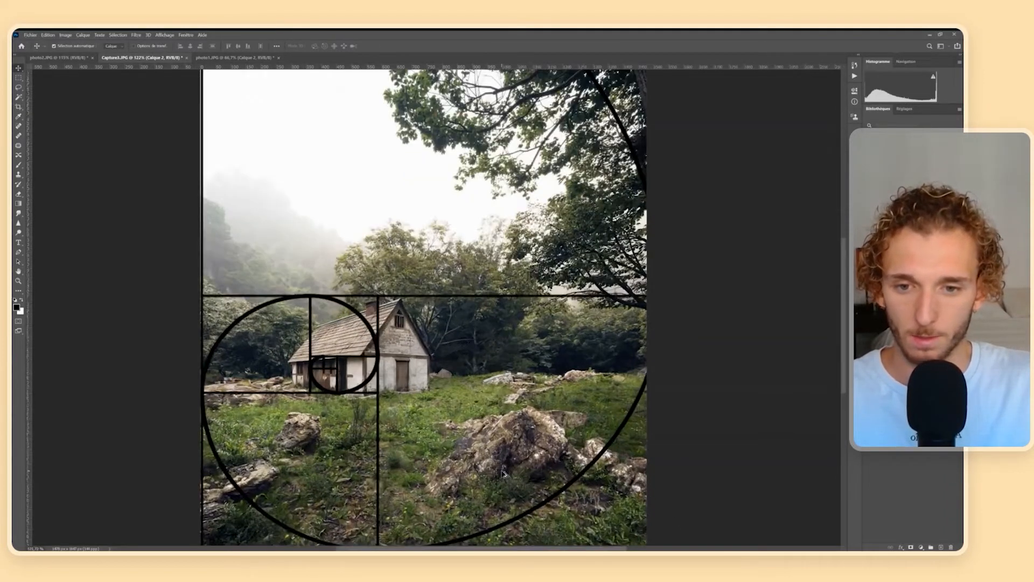
alt+scroll(199, 404, up, 5)
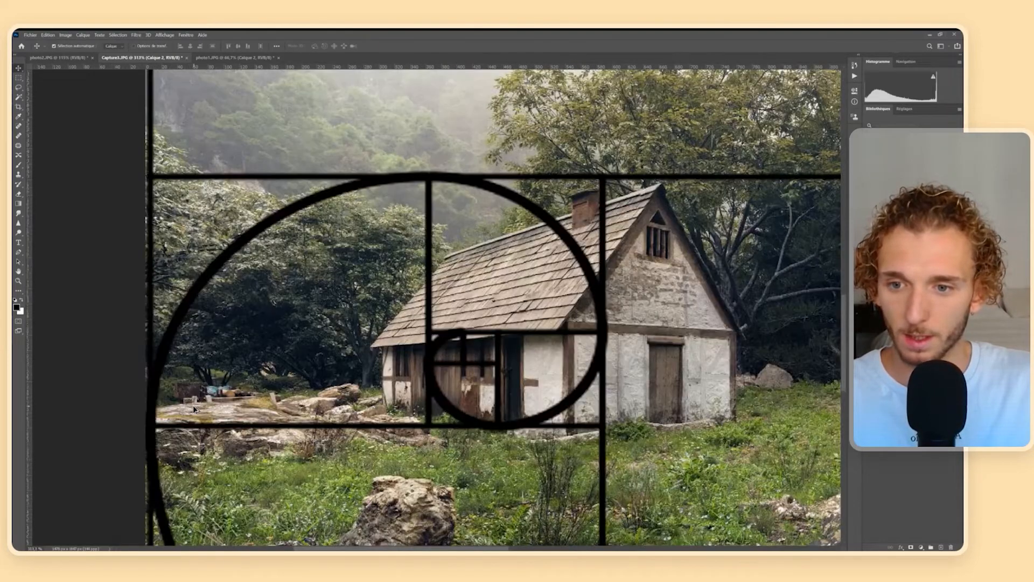
alt+scroll(194, 418, up, 2)
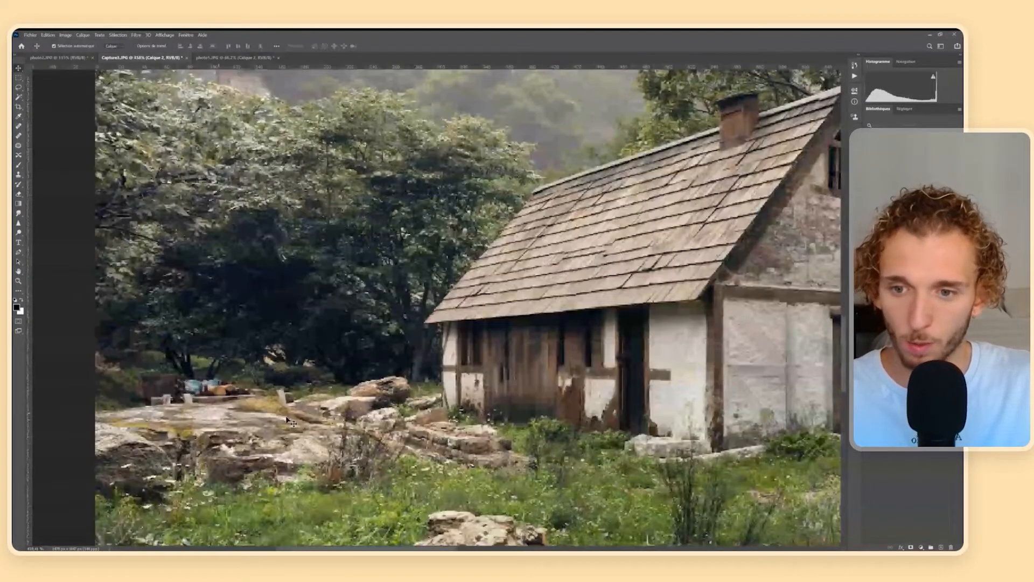
alt+scroll(237, 415, down, 2)
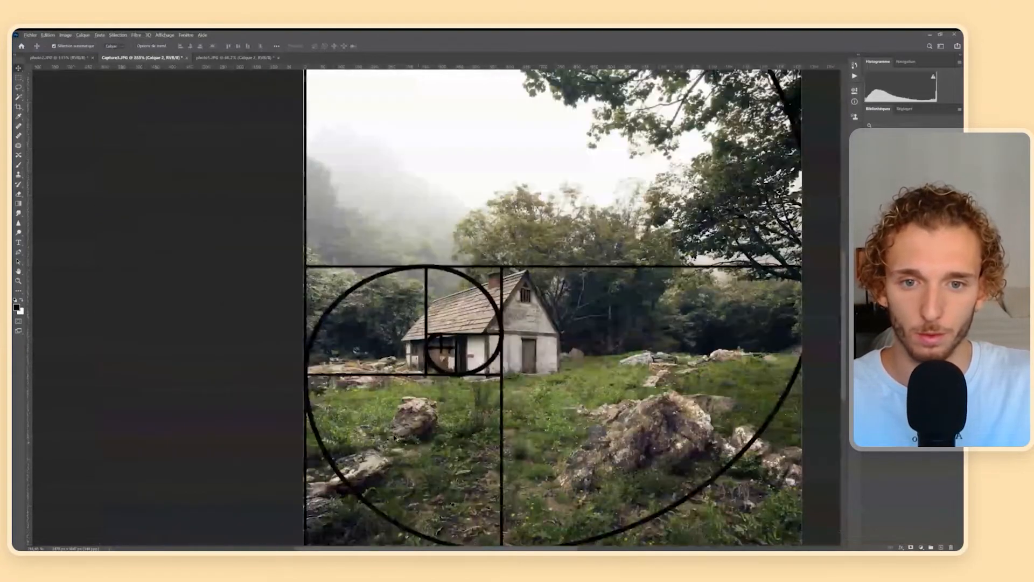
alt+scroll(610, 356, down, 4)
- Examine the cottage image without overlays, from the full frame to the house and foreground rocks
alt+scroll(609, 356, up, 2)
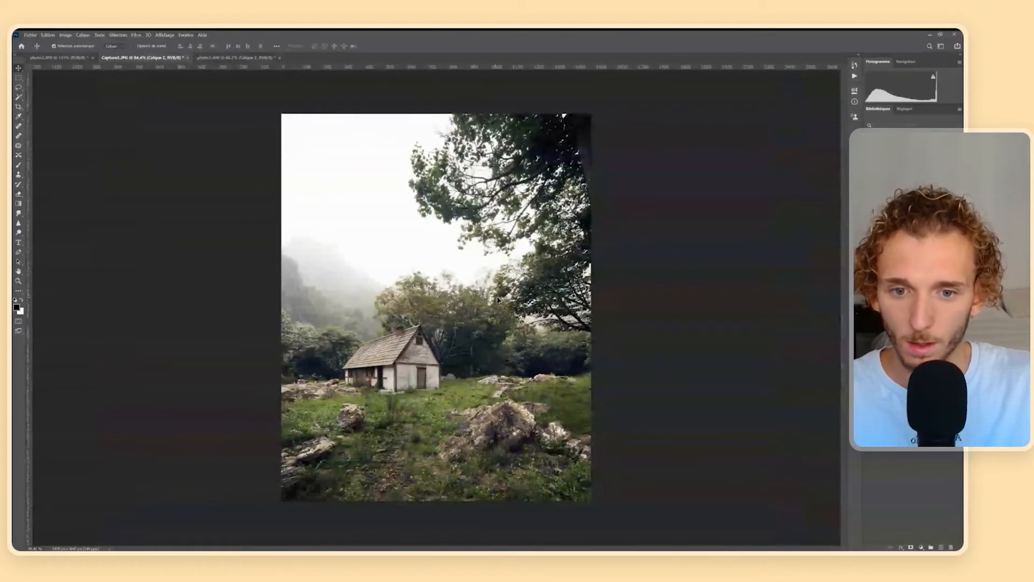
alt+scroll(472, 314, up, 1)
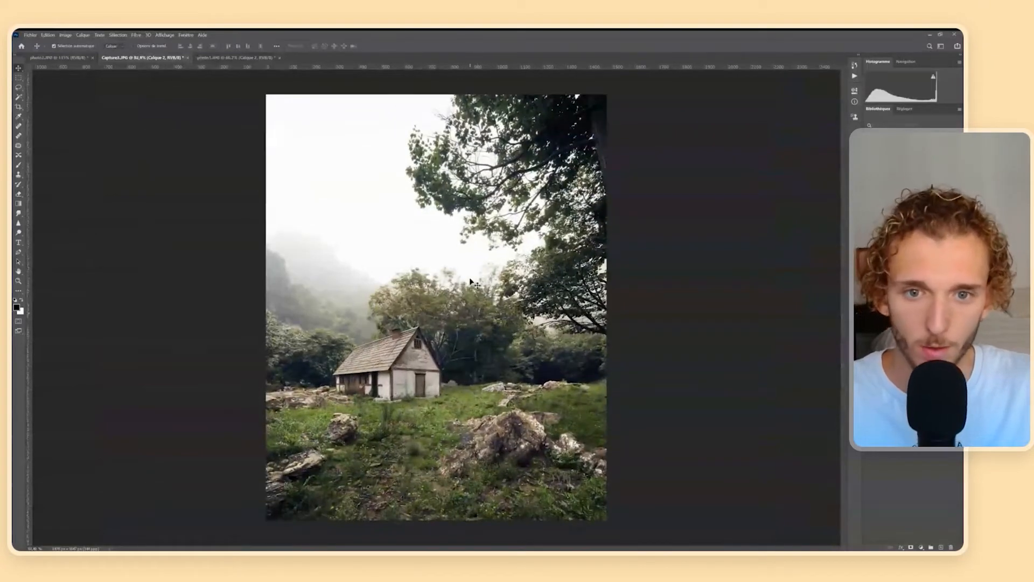
alt+scroll(539, 466, up, 4)
alt+scroll(539, 466, down, 6)
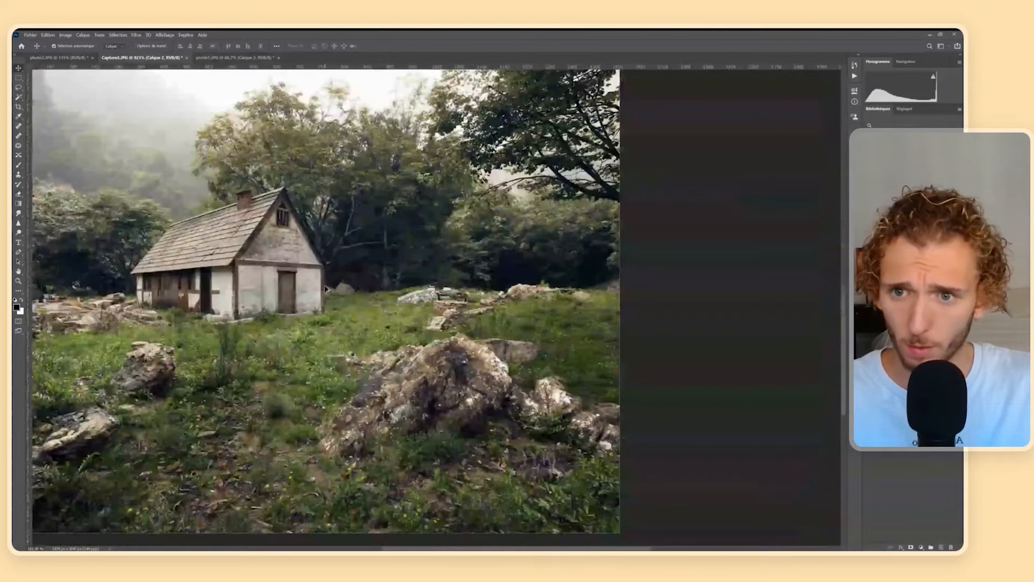
- Switch to the orange sunset image and view its whole composition with the tree and sun
click(237, 58)
alt+scroll(388, 303, up, 1)
alt+scroll(411, 301, up, 2)
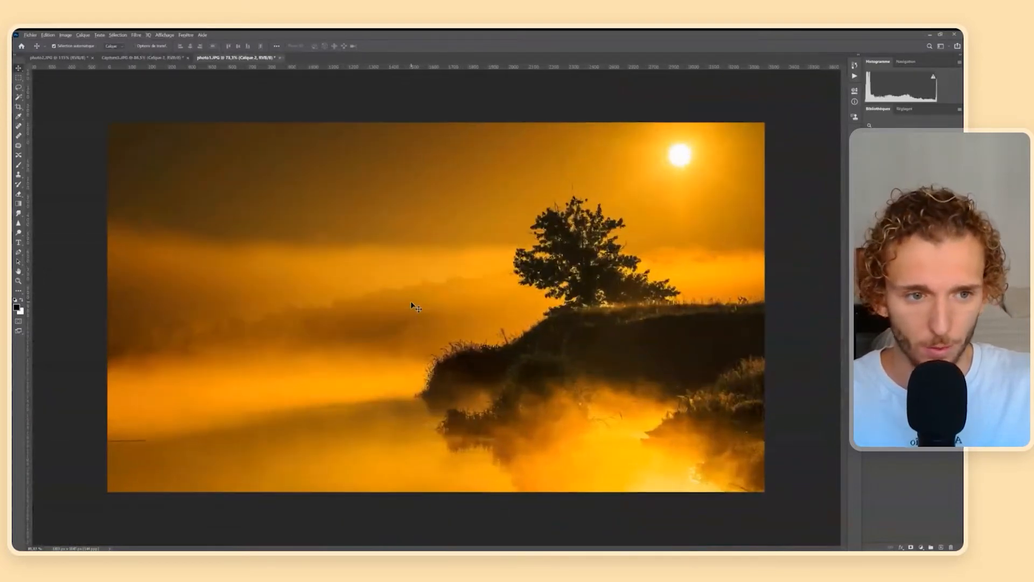
alt+scroll(418, 301, down, 3)
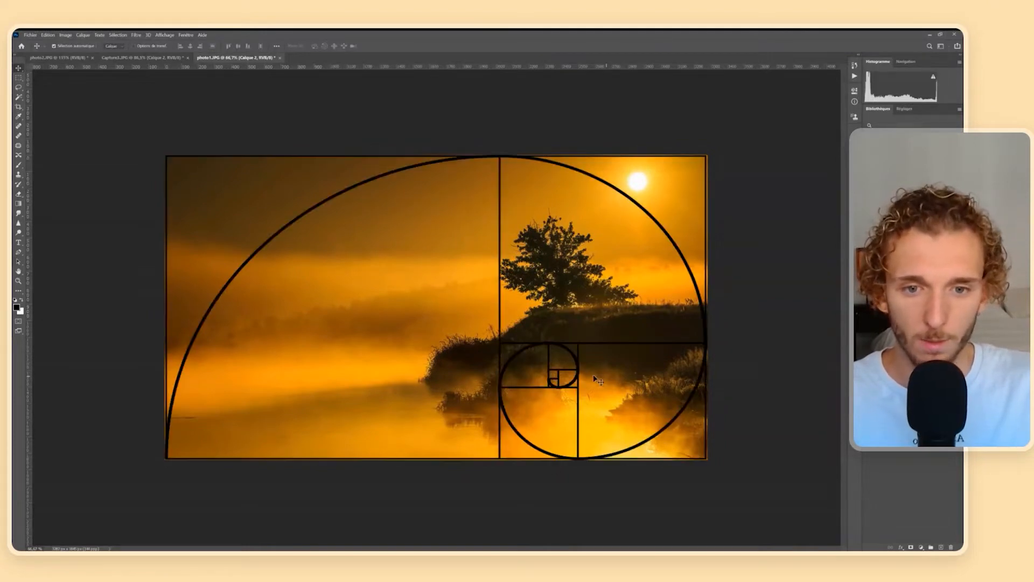
- Examine the sunset image's tree and misty riverbank with and without the rule-of-thirds grid
alt+scroll(551, 383, up, 7)
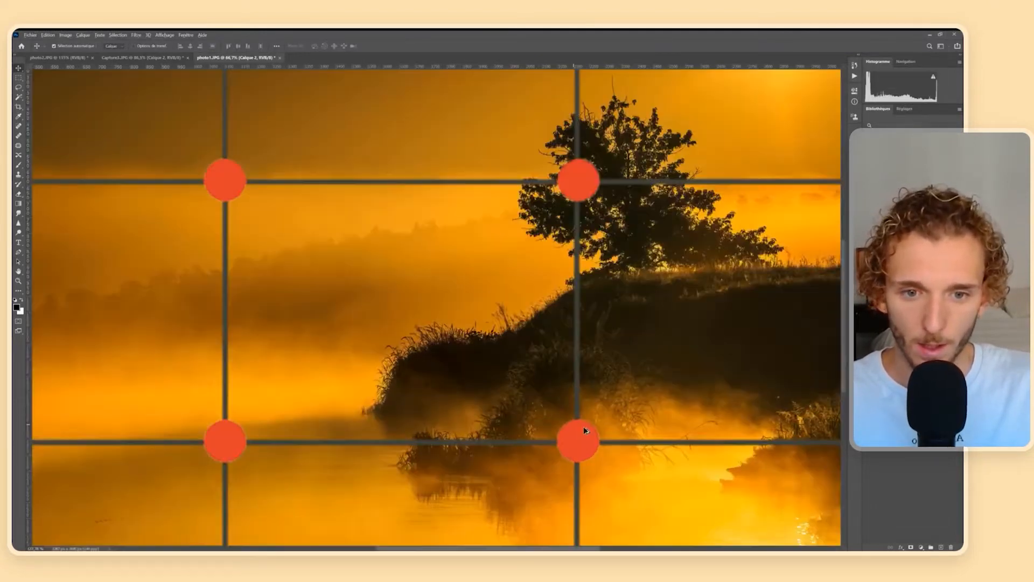
alt+scroll(592, 430, down, 3)
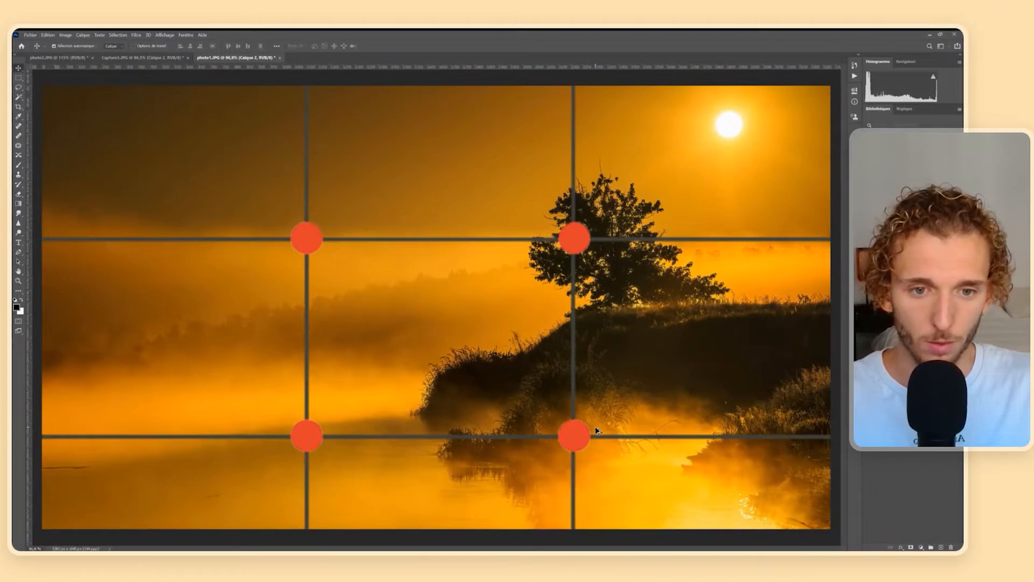
alt+scroll(629, 452, up, 2)
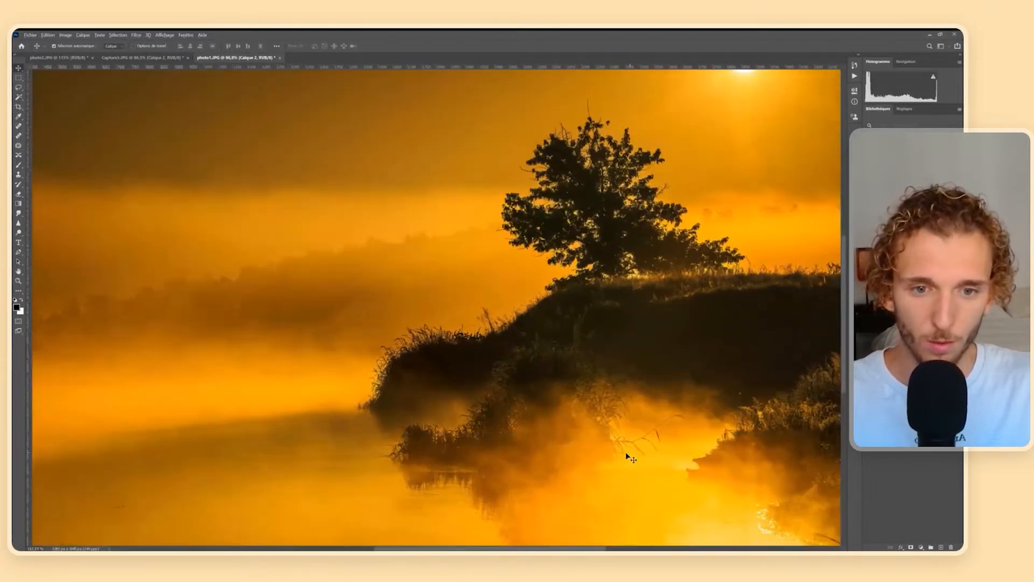
alt+scroll(574, 331, up, 3)
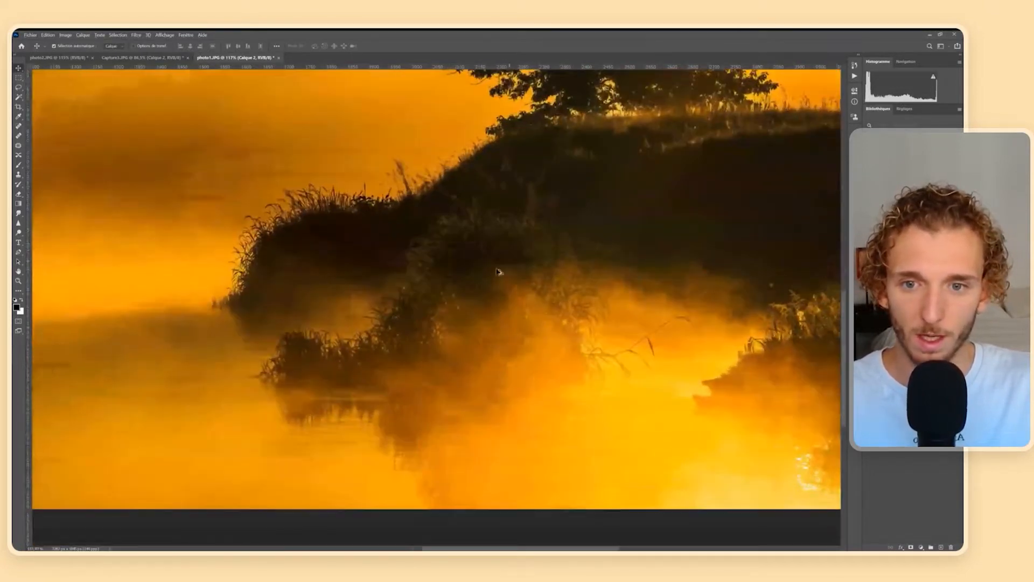
alt+scroll(464, 318, down, 2)
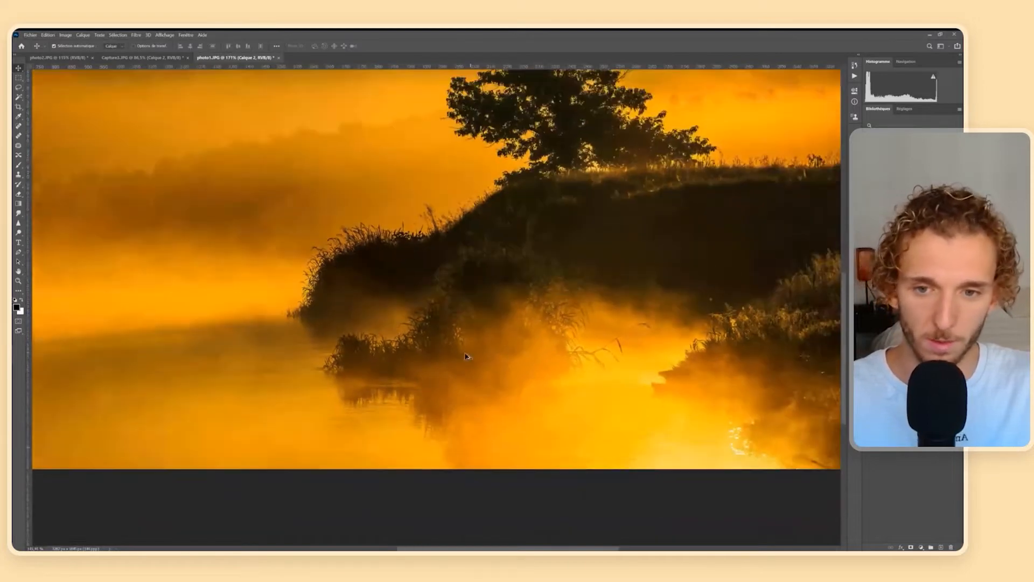
- Show the golden spiral overlay on the sunset image and compare the full composition with and without it
alt+scroll(582, 355, down, 1)
alt+scroll(565, 429, down, 2)
click(868, 280)
alt+scroll(454, 283, down, 2)
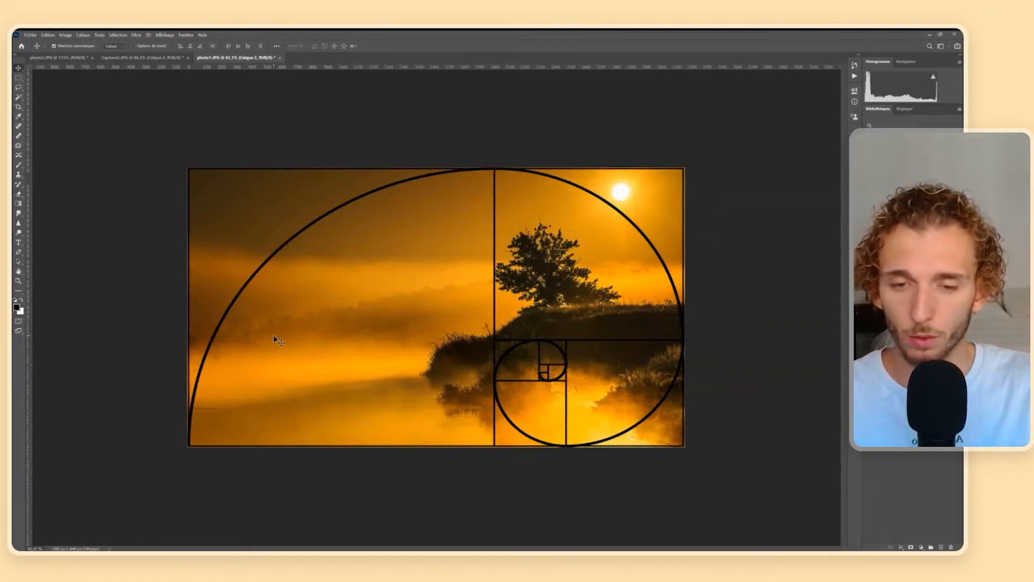
alt+scroll(282, 330, up, 1)
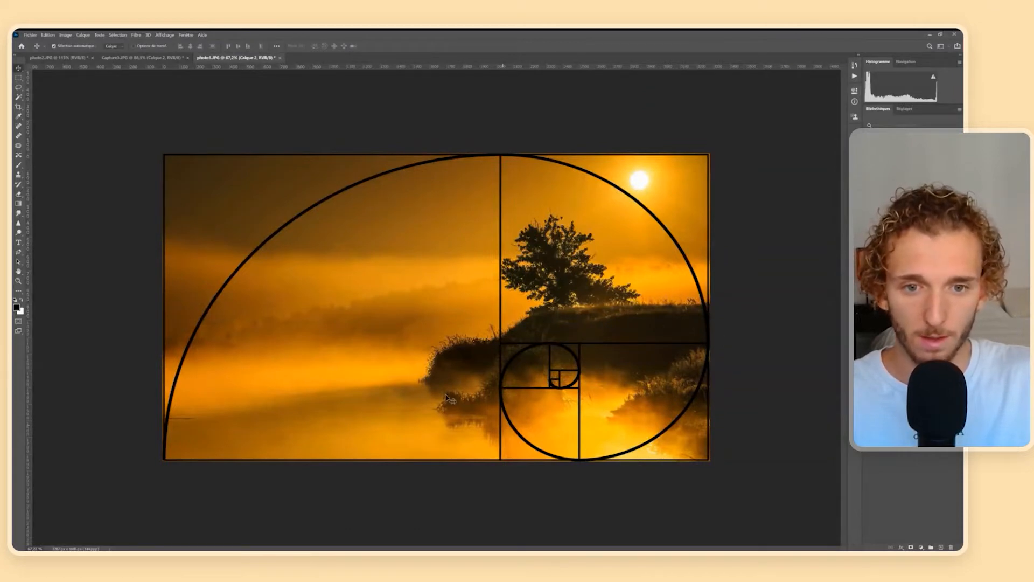
alt+scroll(543, 380, up, 1)
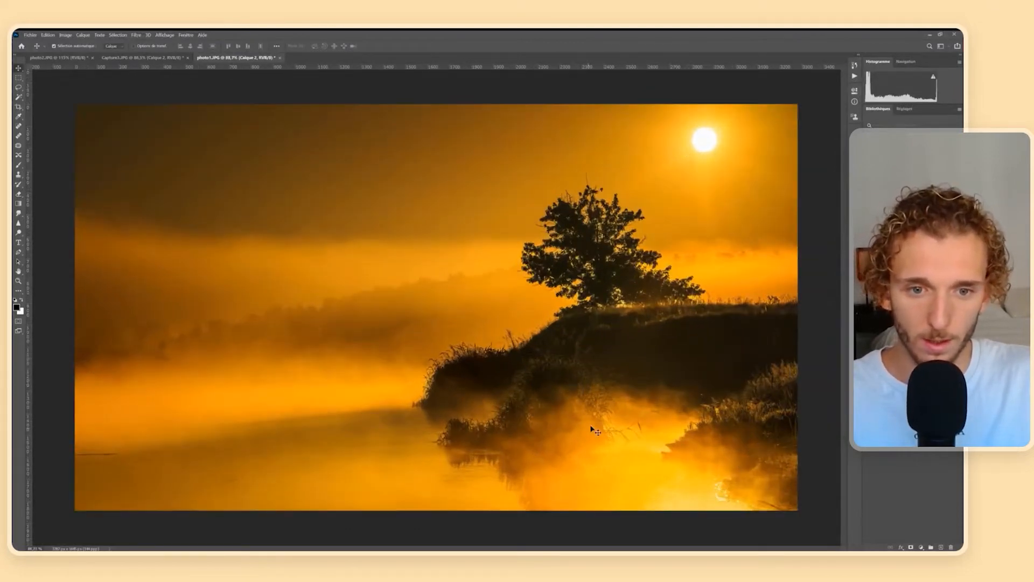
- Examine the whole sunset composition without overlays at a reduced zoom
alt+scroll(600, 423, down, 3)
alt+scroll(614, 414, up, 1)
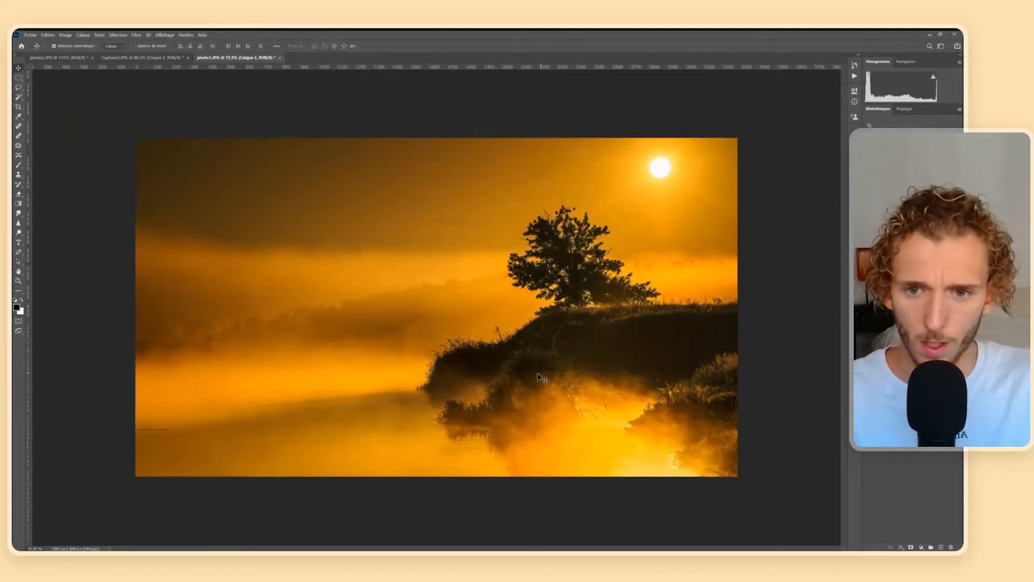
alt+scroll(539, 375, down, 1)
alt+scroll(485, 431, down, 1)
alt+scroll(446, 484, up, 1)
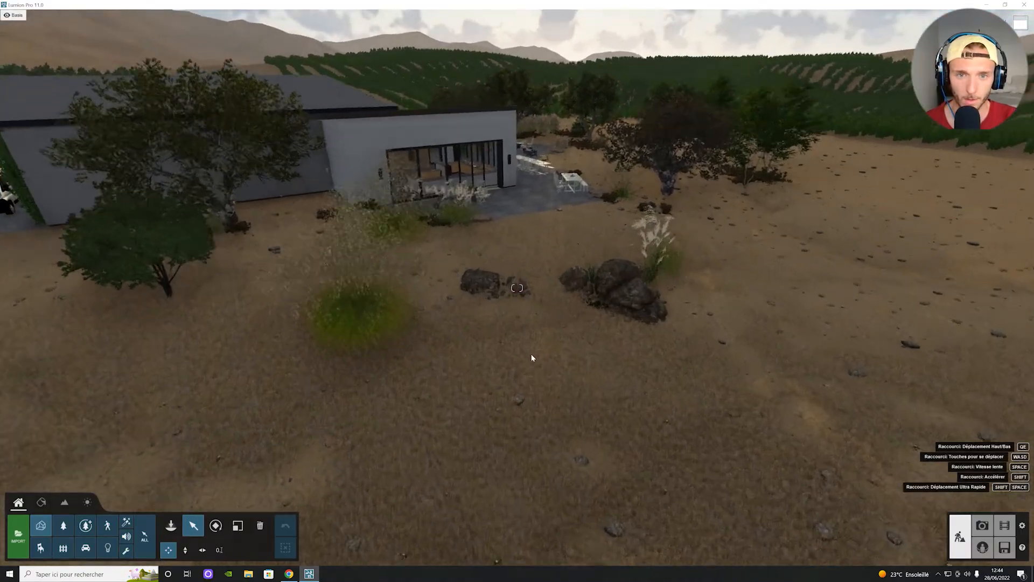
- Switch to the house scene in Lumion, approach the building, and restore the saved viewpoint of 14 - Photo in Photo mode
key(w)
right_drag(533, 357, 566, 302)
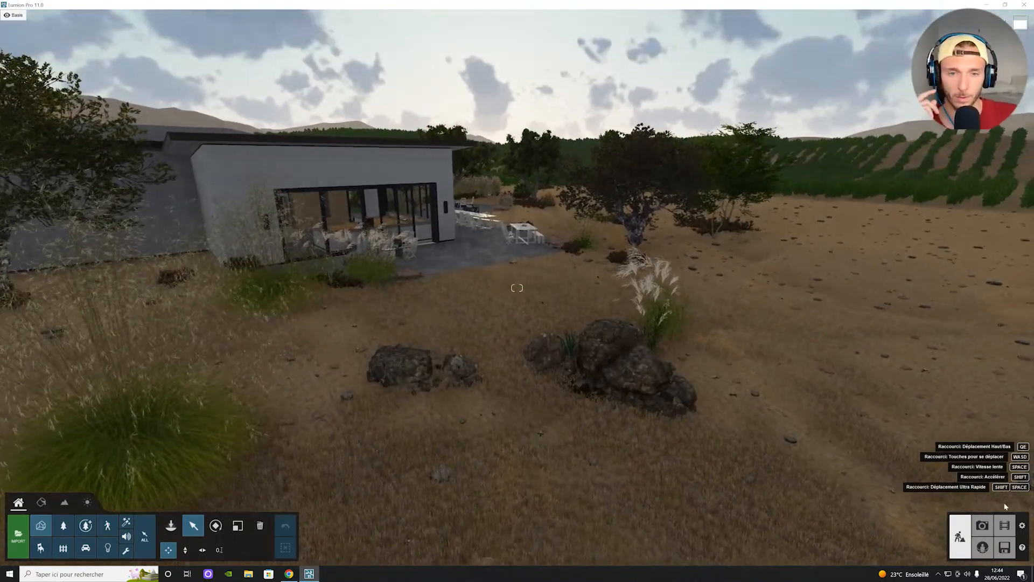
click(984, 525)
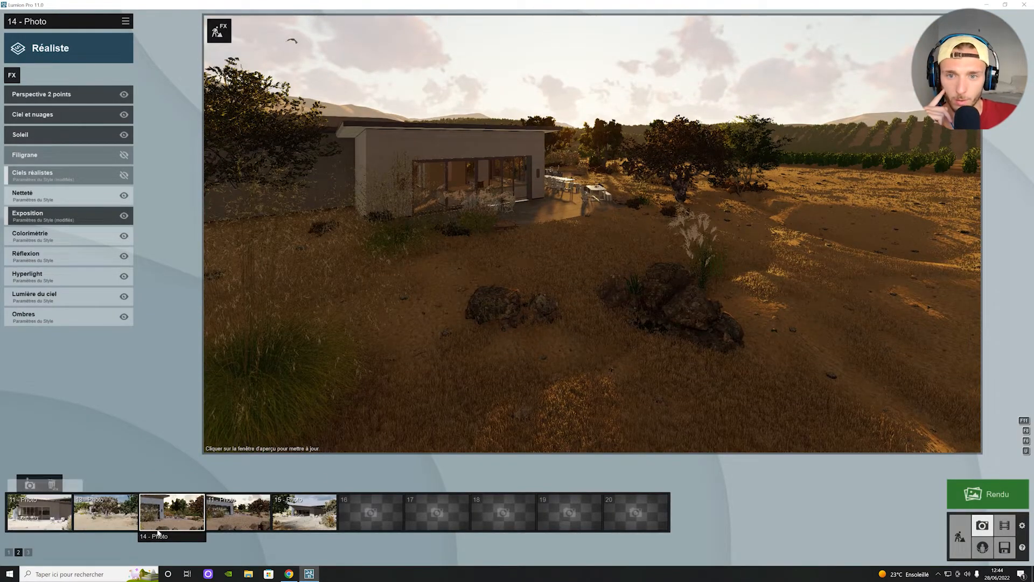
click(176, 518)
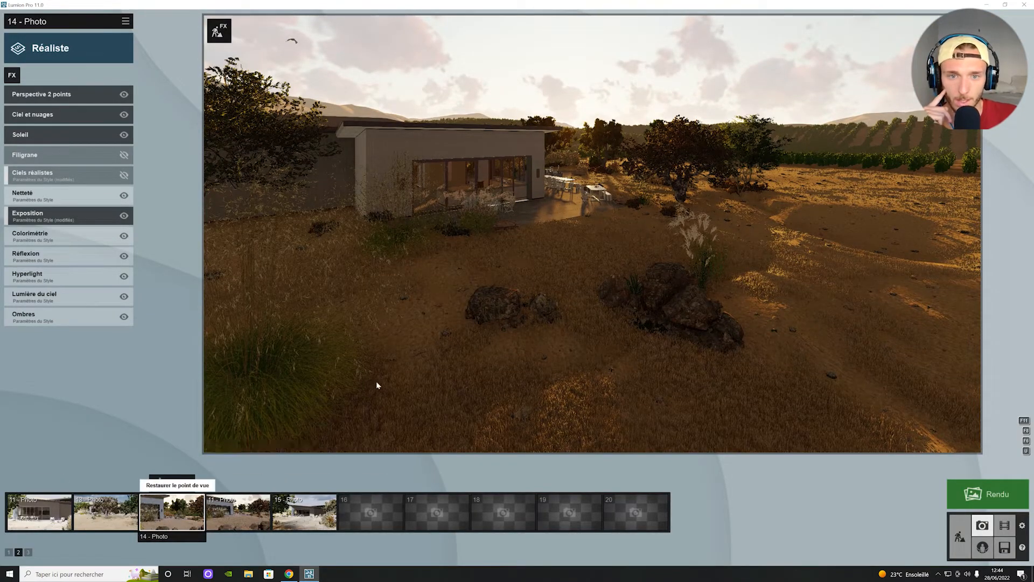
- Examine the scene of 11 - Photo by flying from a wide view of the house past the terrace to the trees
click(258, 509)
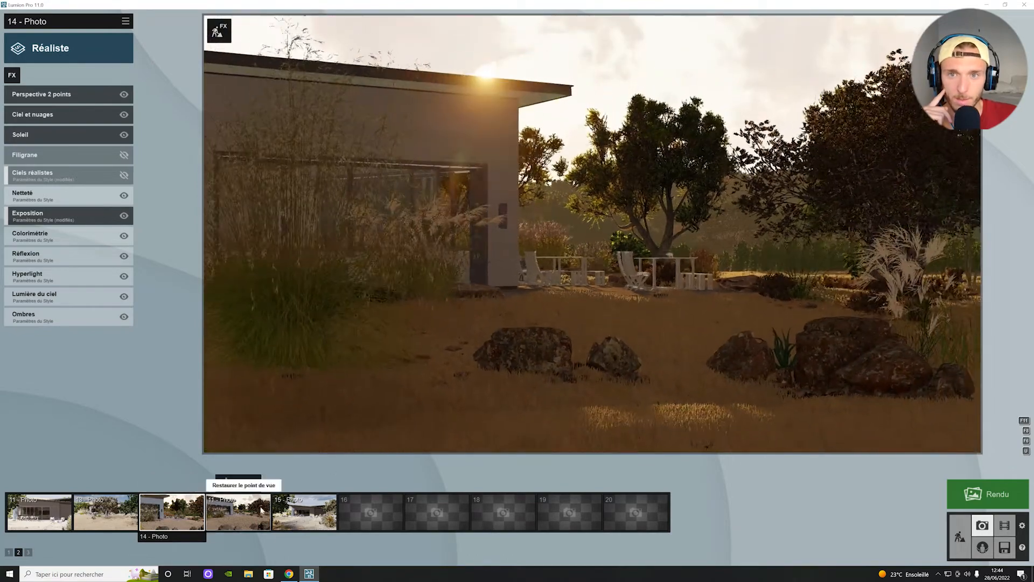
scroll(442, 322, down, 3)
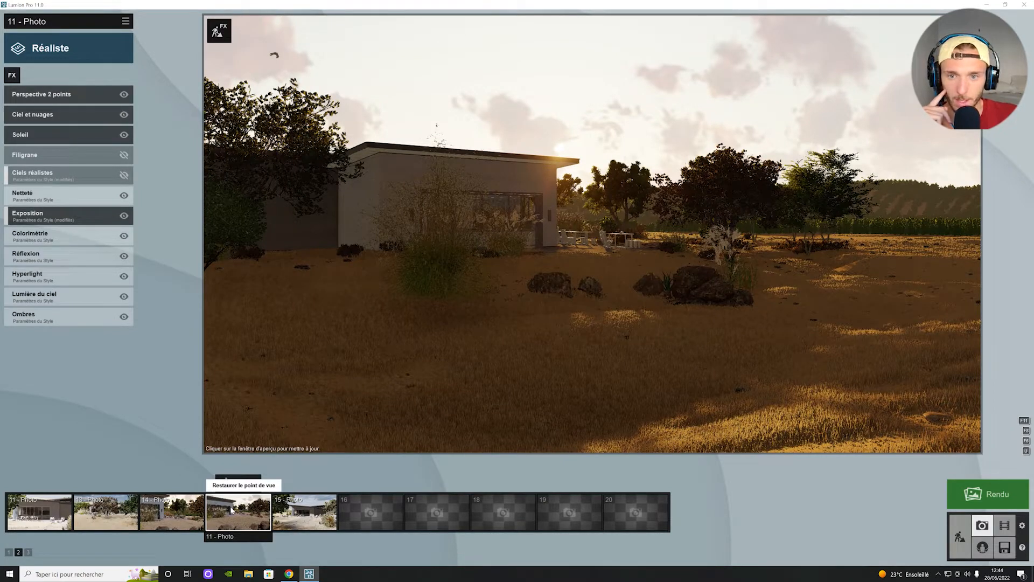
scroll(442, 356, up, 5)
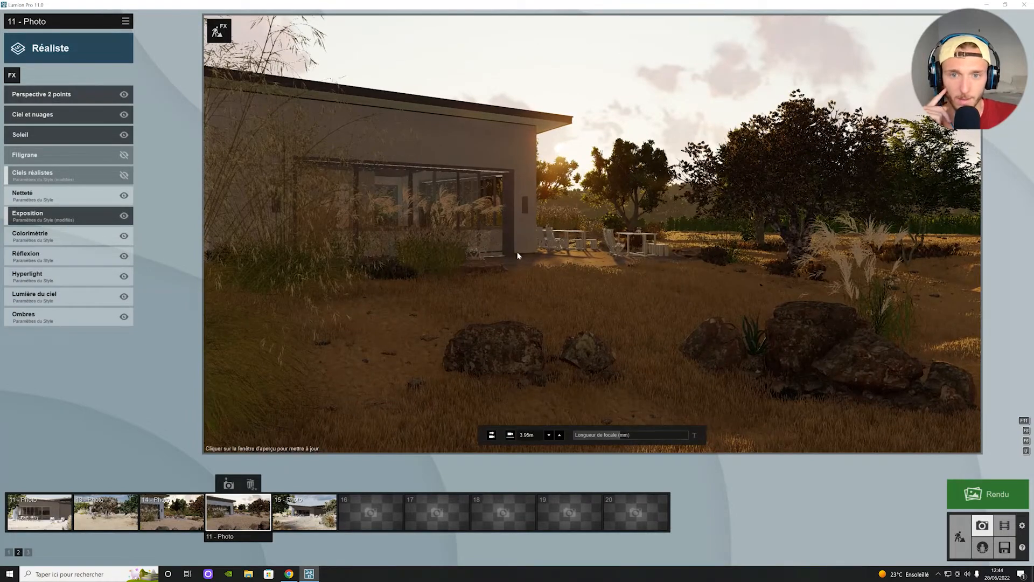
scroll(517, 255, up, 4)
scroll(517, 255, down, 7)
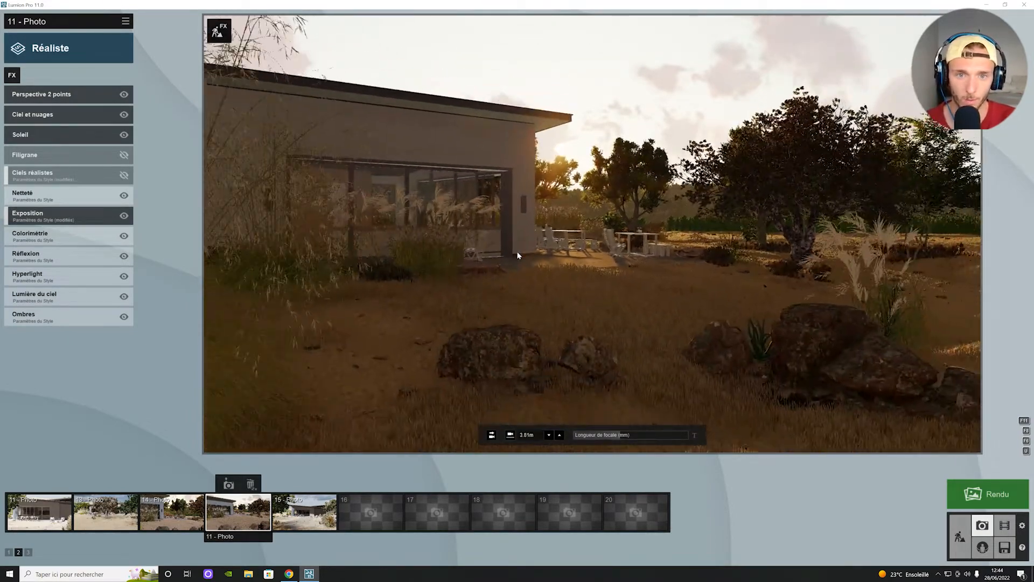
scroll(517, 251, up, 3)
scroll(525, 176, up, 4)
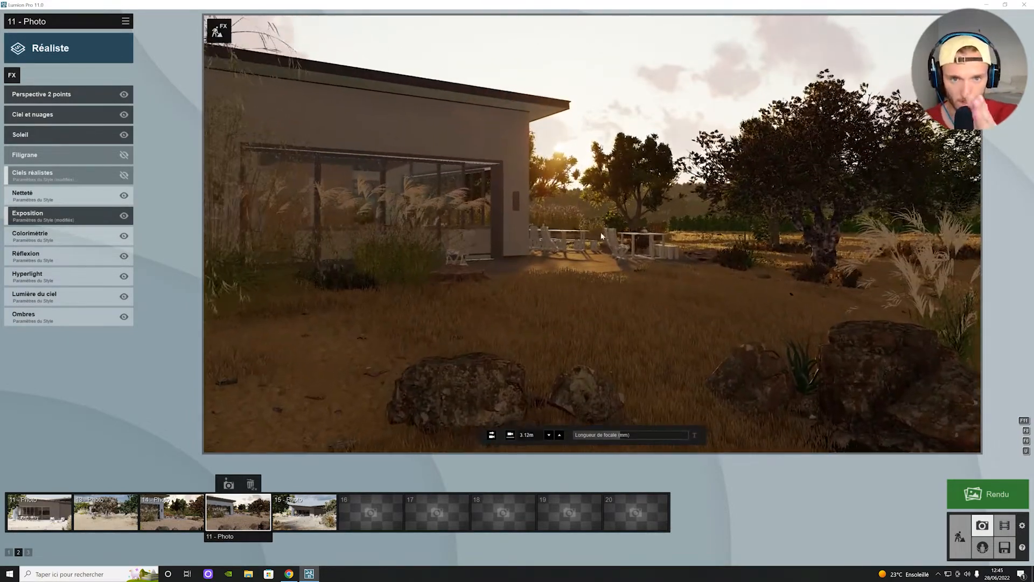
scroll(600, 299, up, 8)
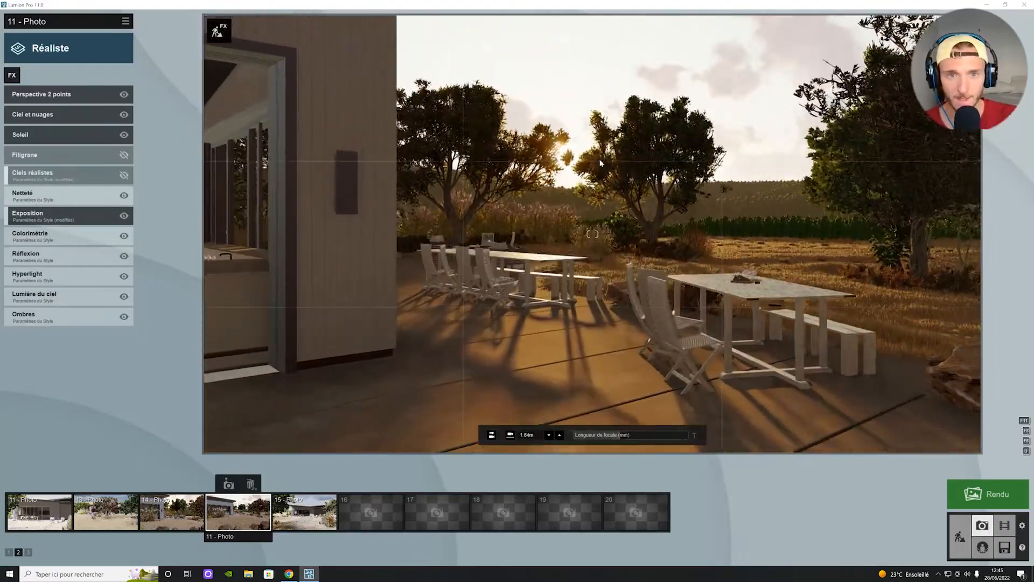
scroll(586, 194, down, 4)
scroll(612, 212, up, 9)
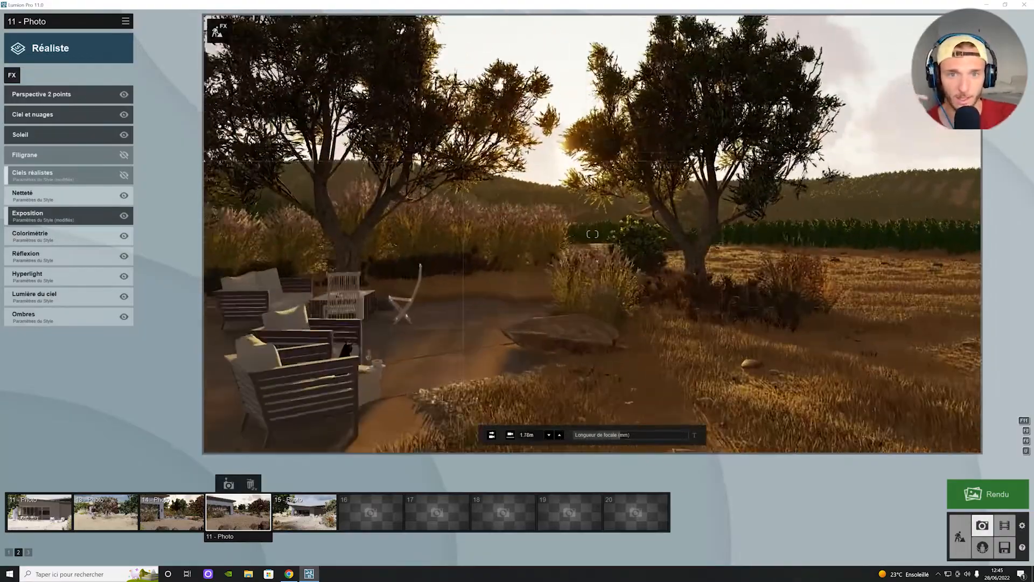
scroll(580, 232, up, 8)
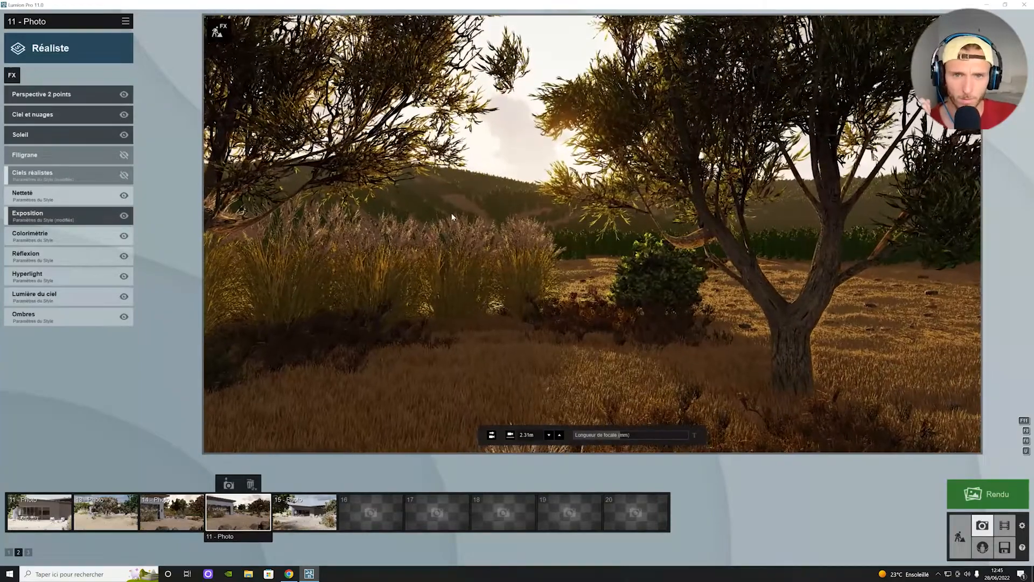
- Turn off the Soleil effect in 11 - Photo and pull the camera back from the trees to the house
click(124, 135)
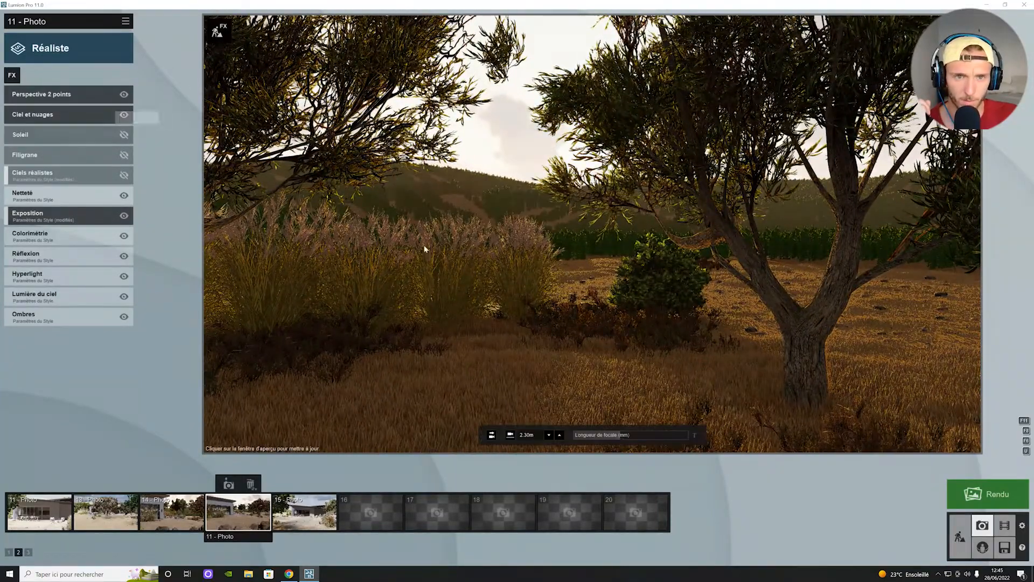
scroll(501, 237, down, 14)
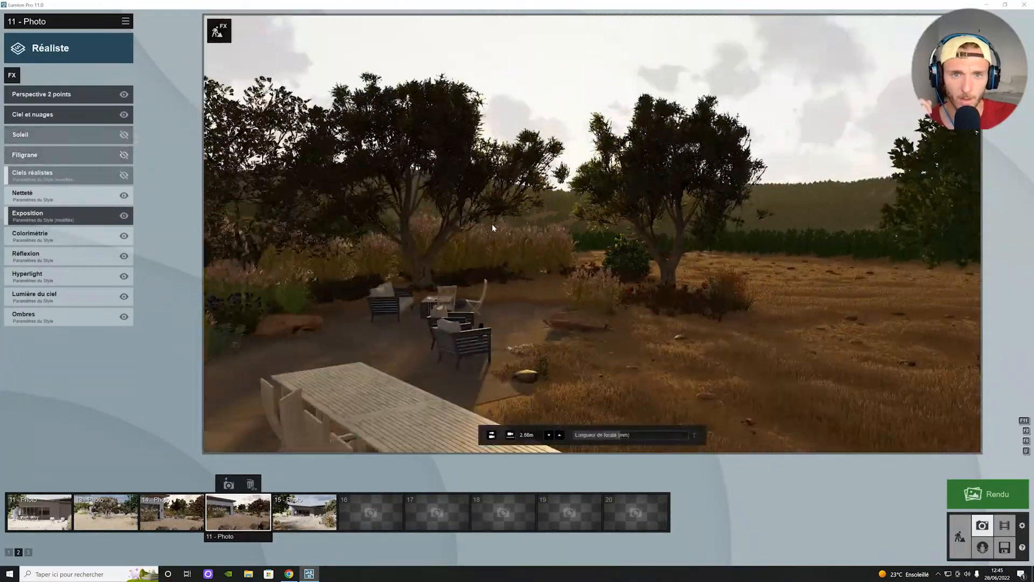
scroll(529, 235, down, 15)
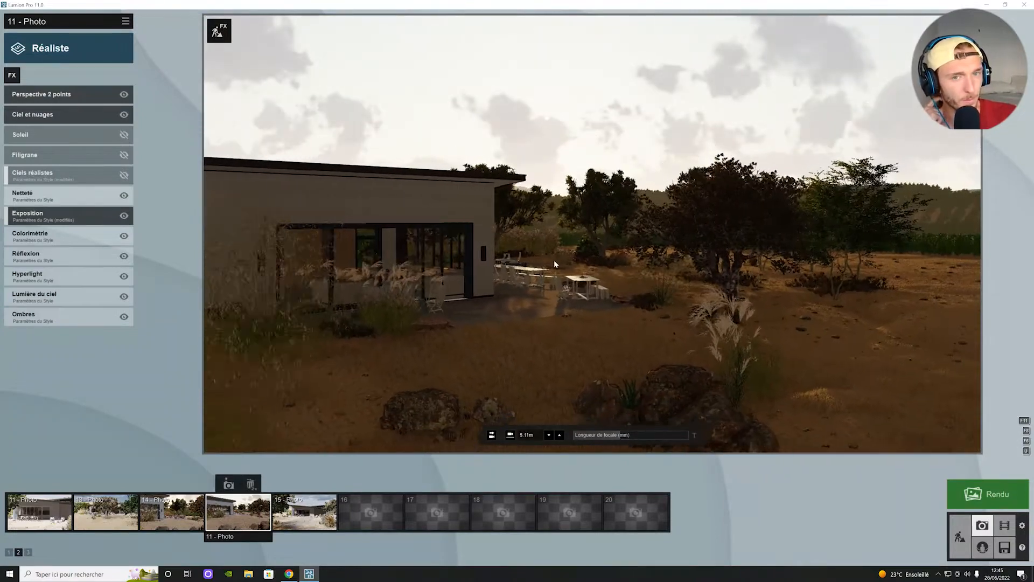
- Restore the saved viewpoint of 11 - Photo, re-enable its Soleil effect and update the preview
click(245, 523)
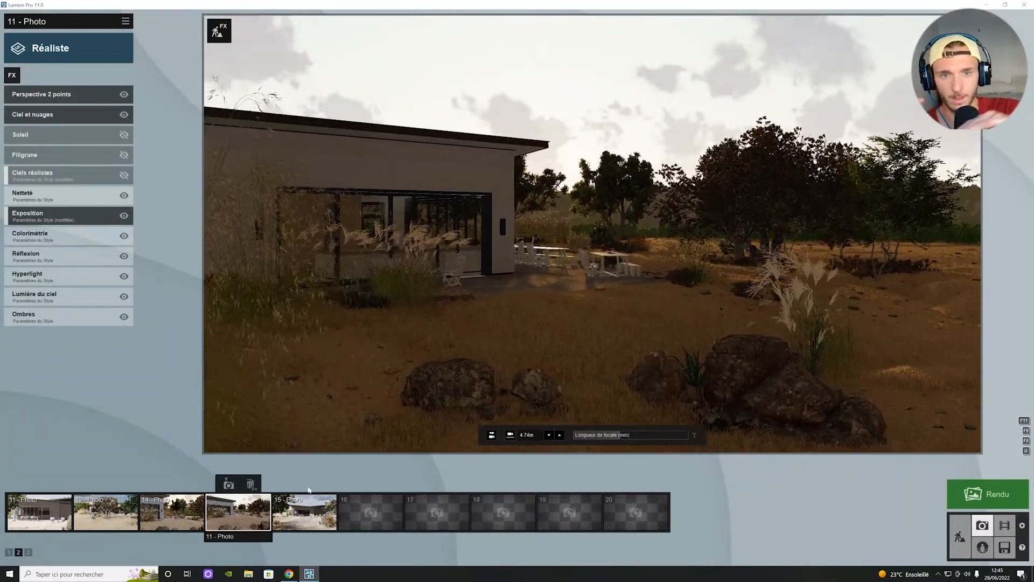
click(246, 523)
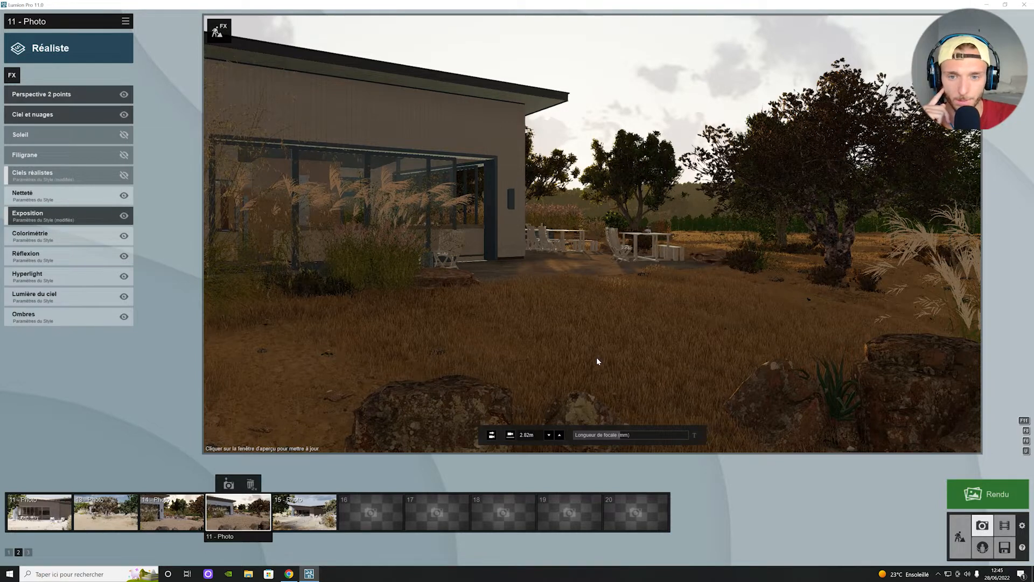
click(124, 135)
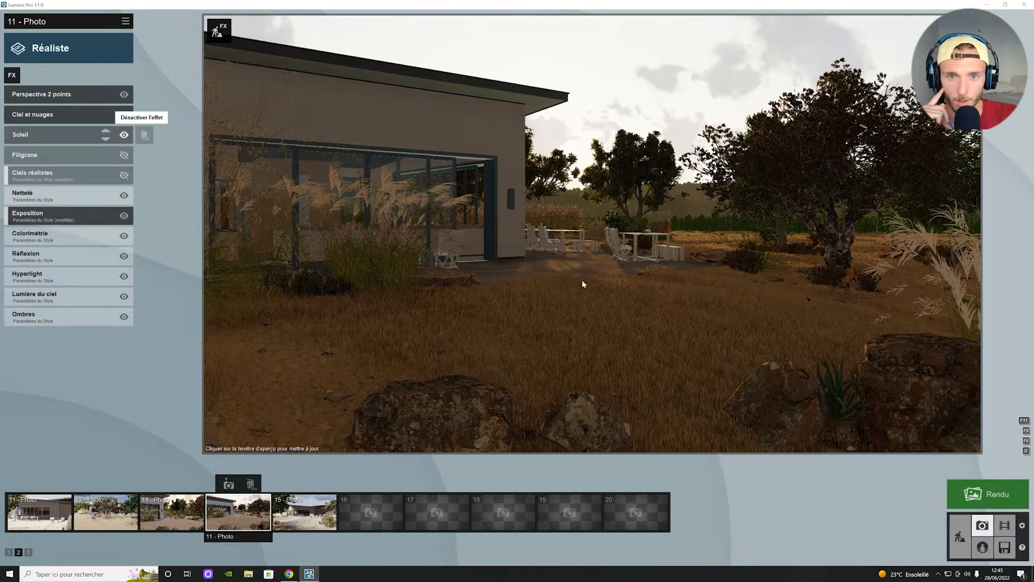
click(629, 408)
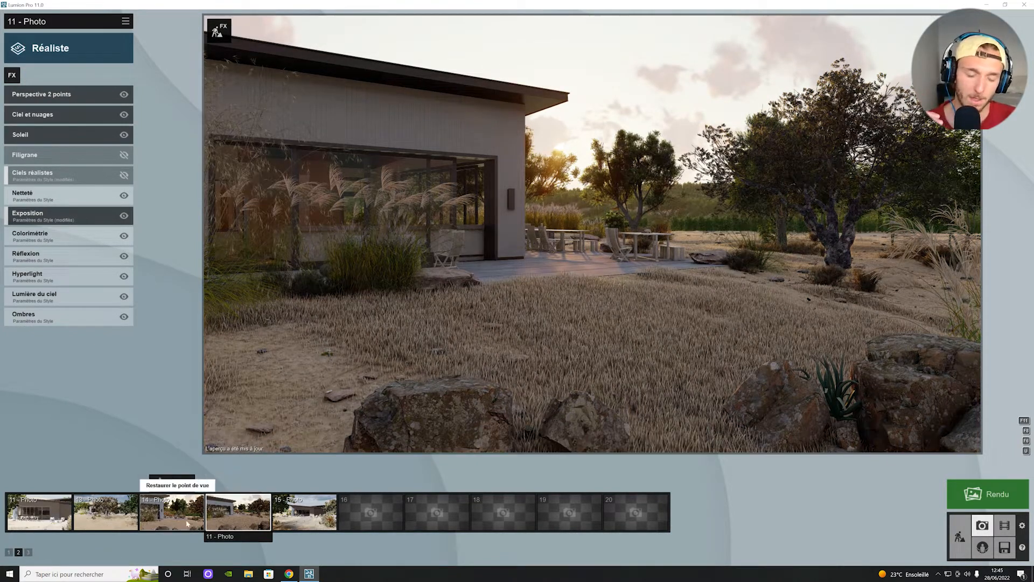
- Update the preview of 14 - Photo and compare its framing with that of 11 - Photo
click(172, 512)
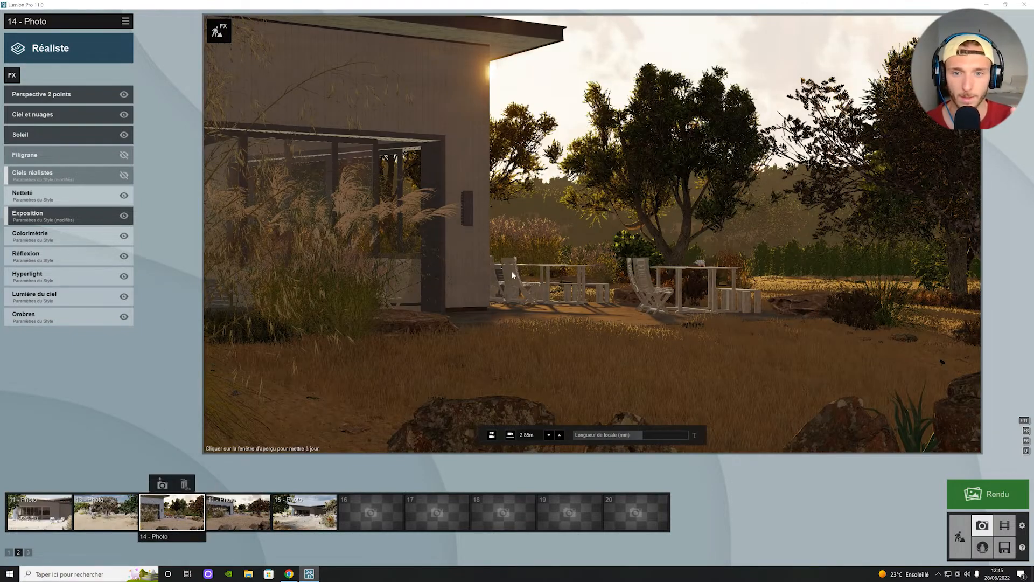
click(512, 270)
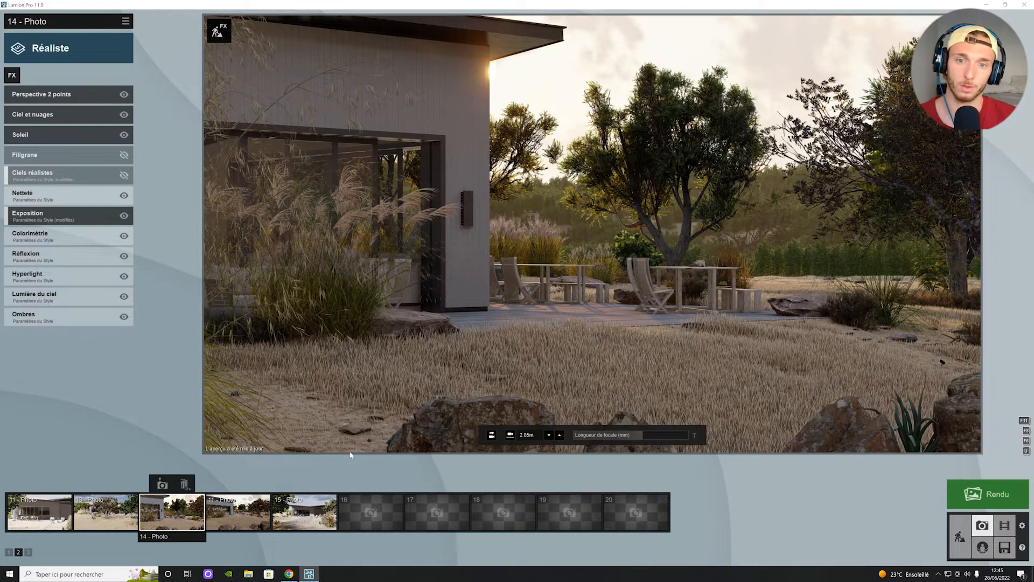
click(238, 511)
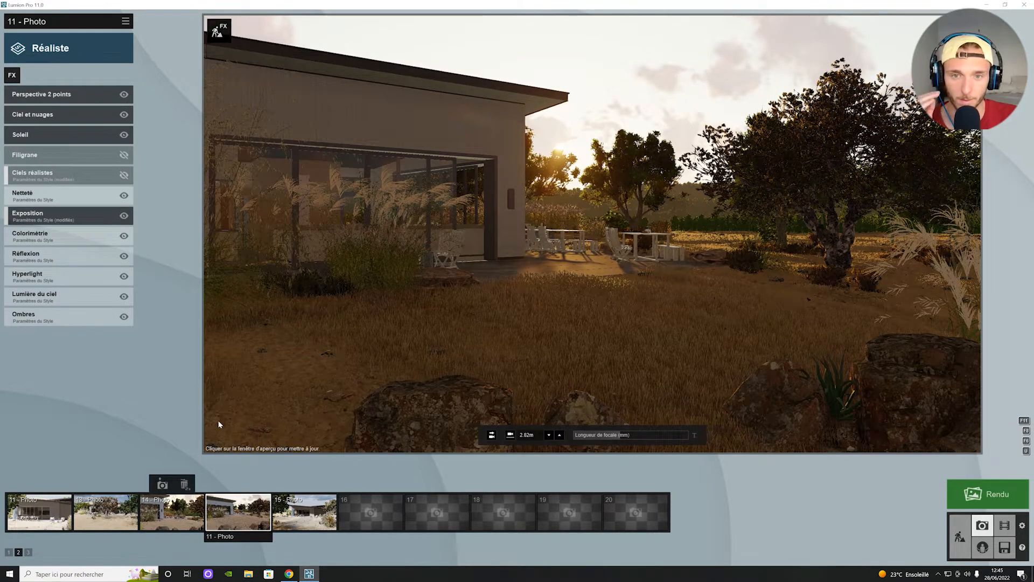
click(172, 512)
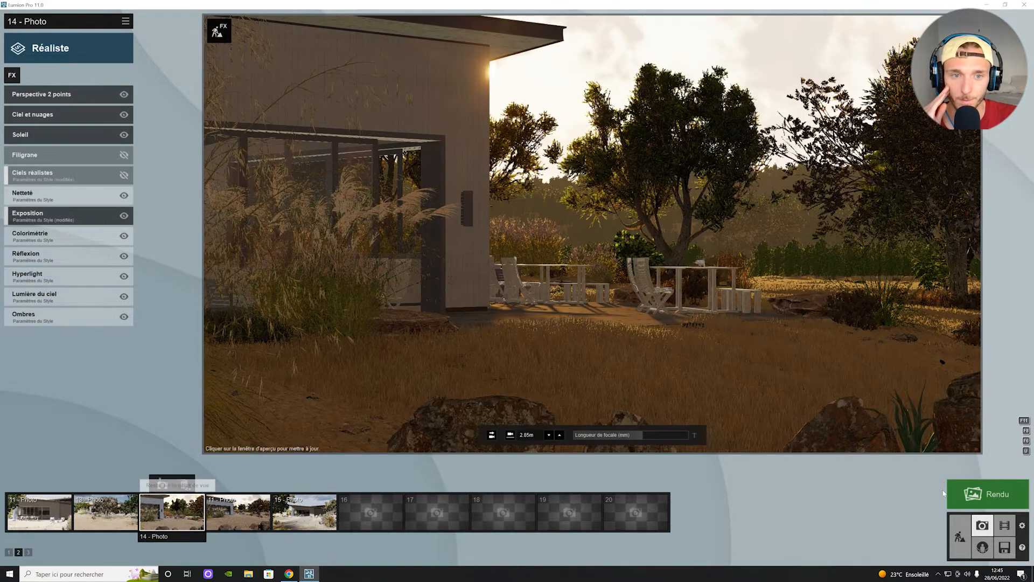
- Revisit the build scene, return to 14 - Photo's saved viewpoint, and compare its focal length with that of 11 - Photo
click(960, 537)
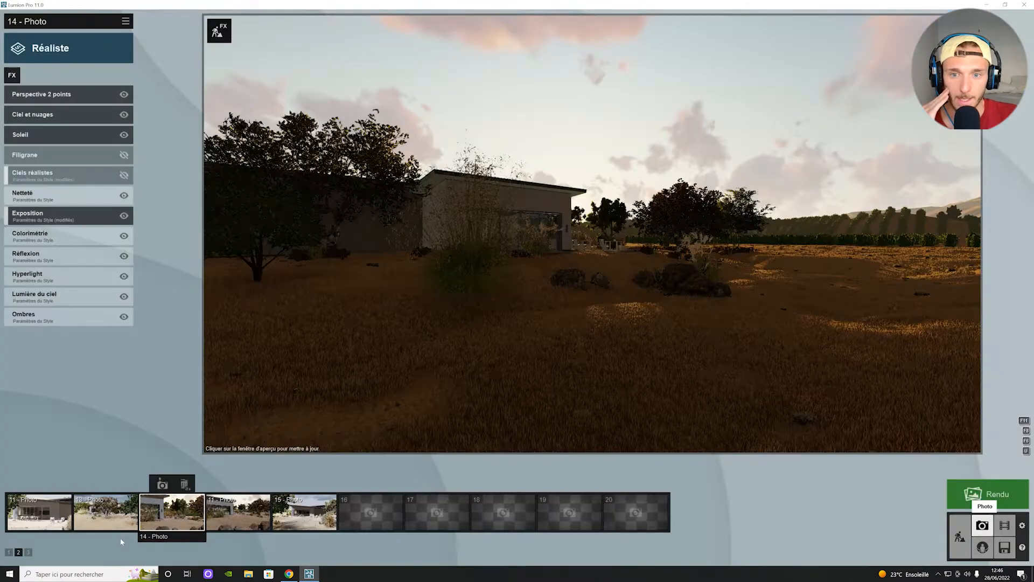
click(172, 478)
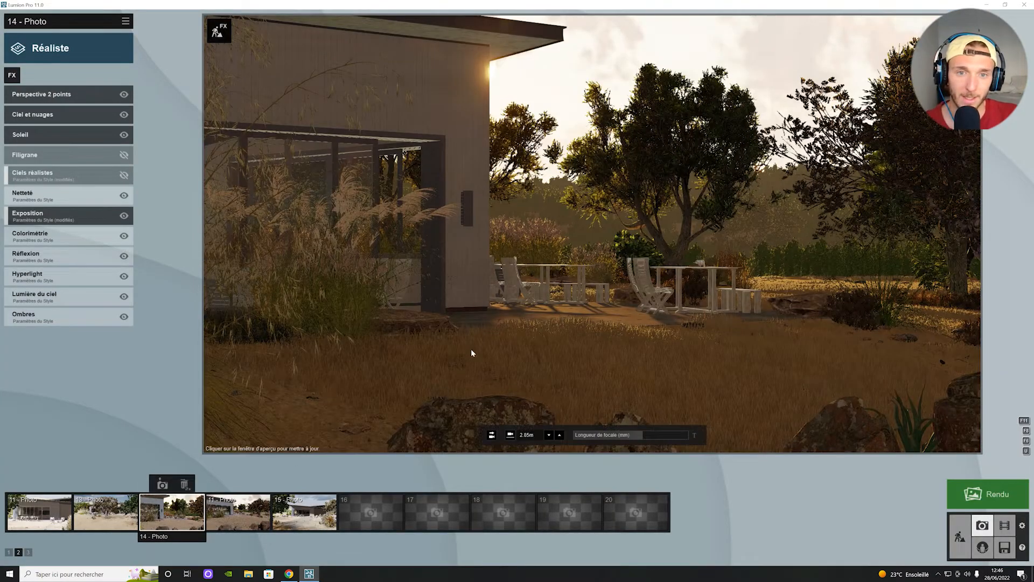
mouse_move(644, 438)
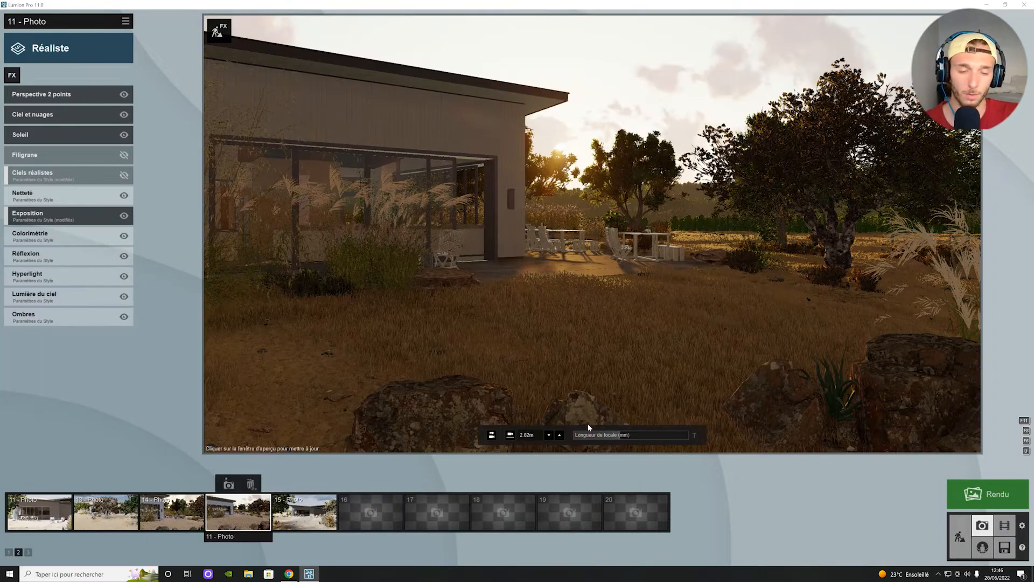
mouse_move(623, 436)
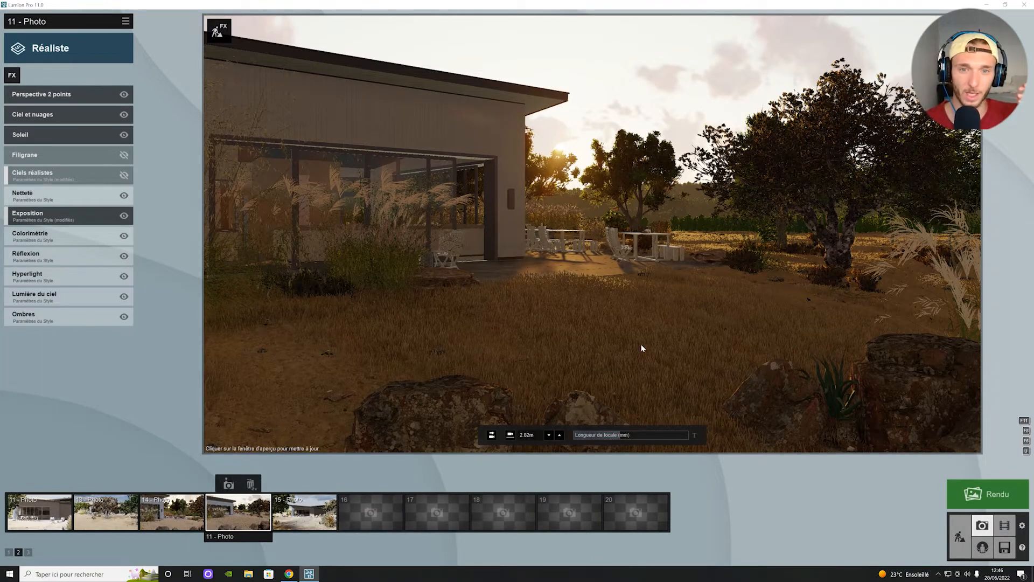
click(617, 299)
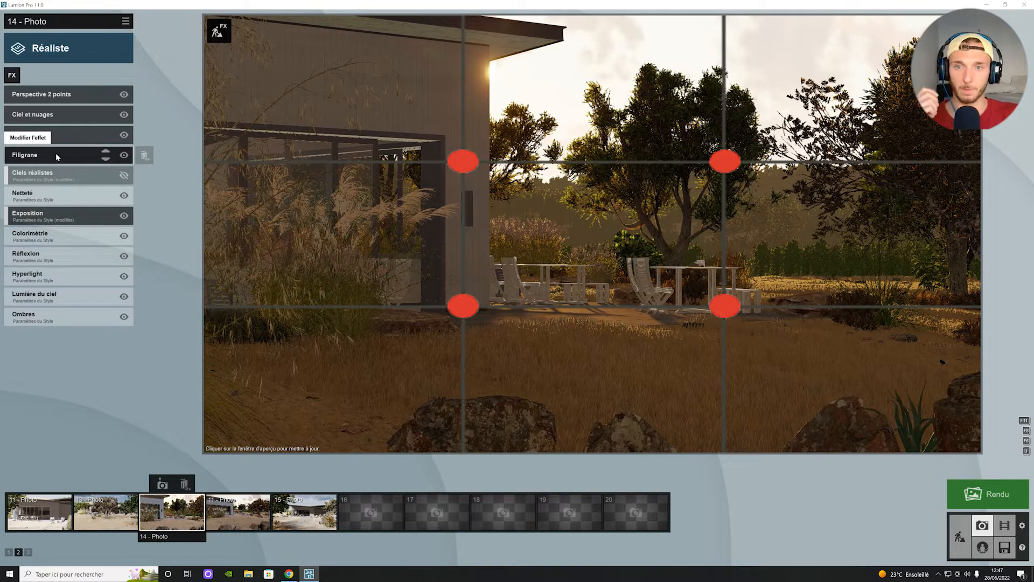
- Browse the Objets, Caméra and Effet 1 categories of photo effects to locate the Filigrane effect
click(9, 79)
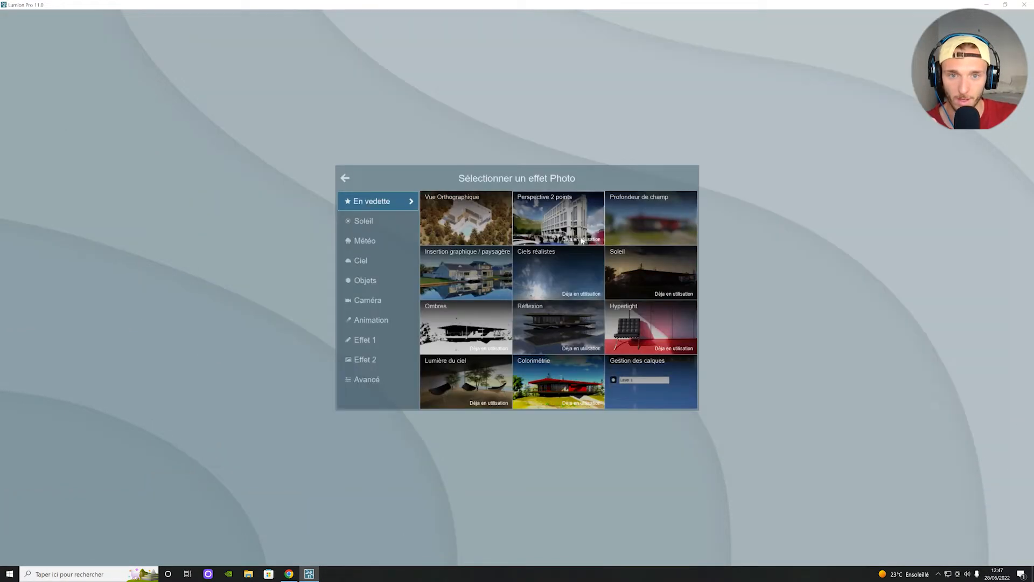
click(372, 280)
click(376, 301)
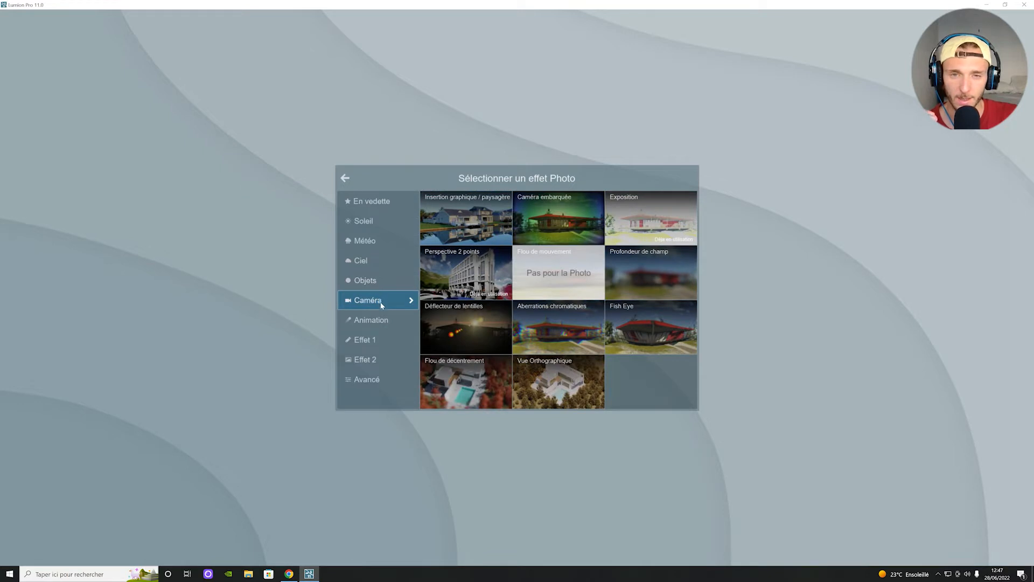
click(376, 283)
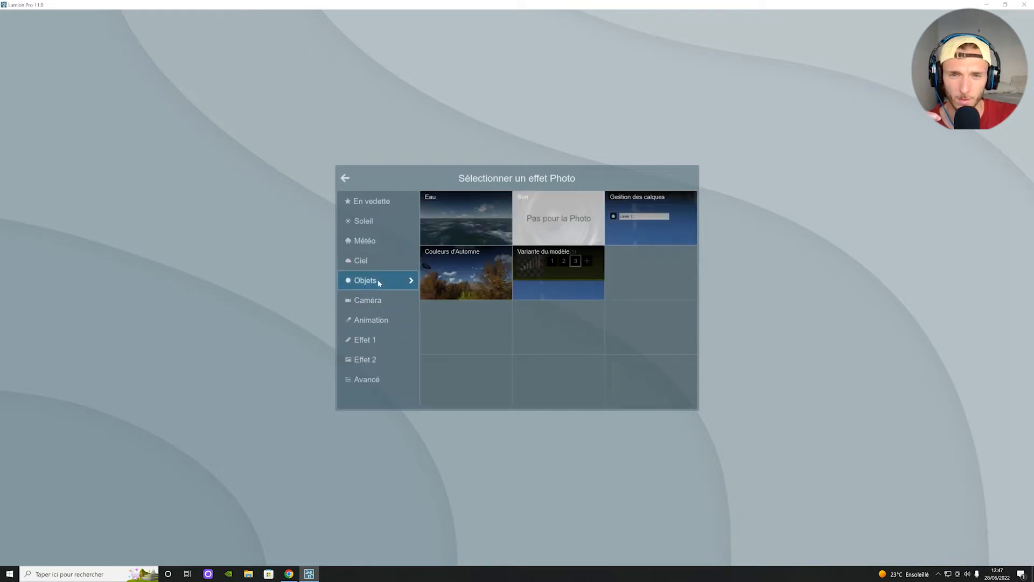
click(380, 339)
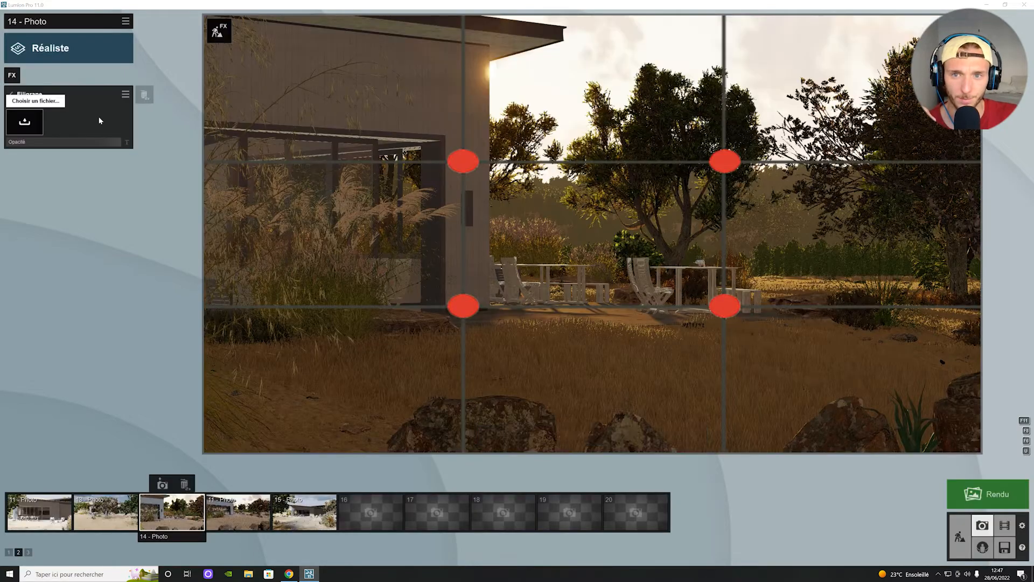
- Open the image file selection of the Filigrane effect in the Téléchargements folder and cancel it
click(74, 113)
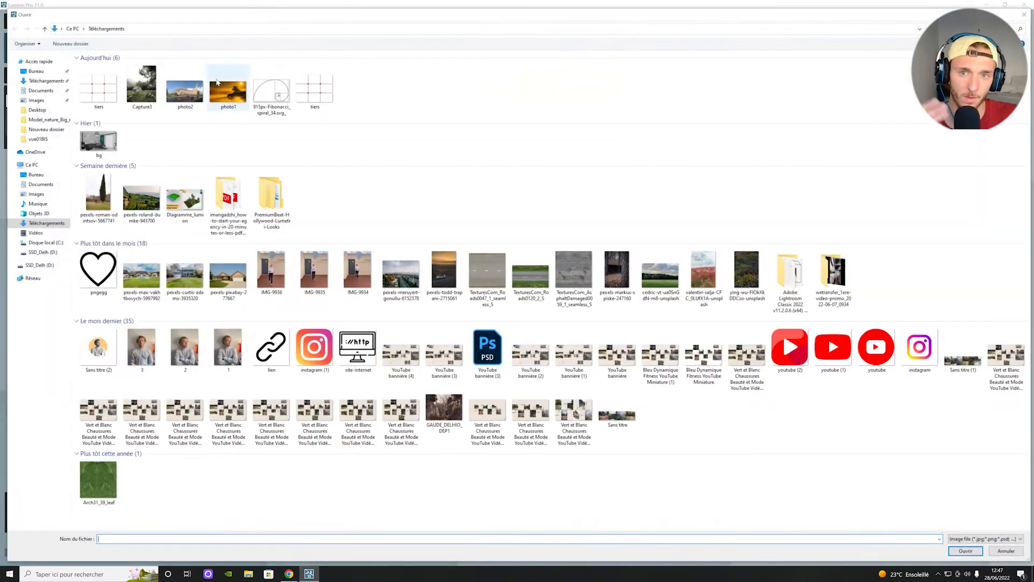
click(1005, 552)
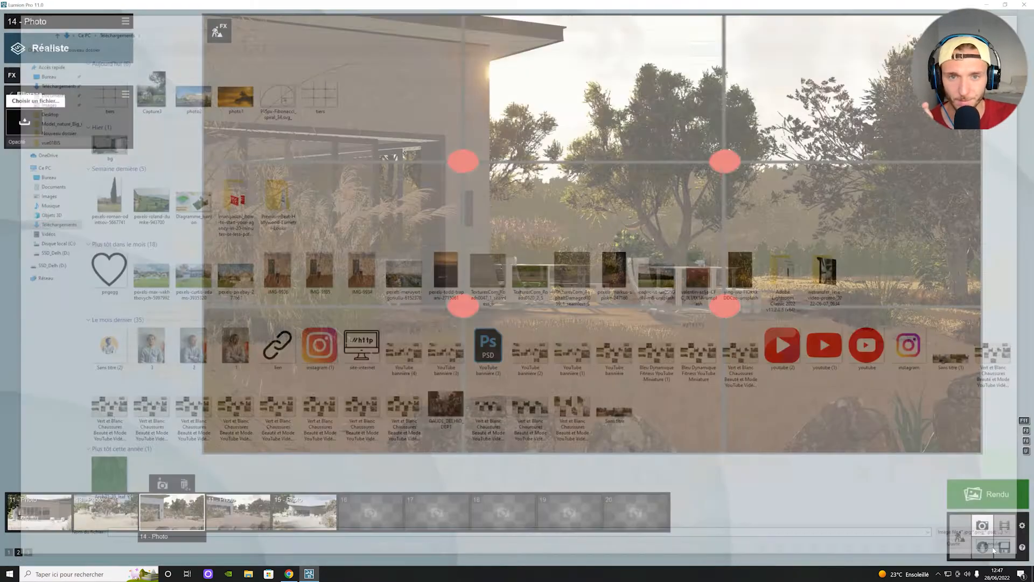
- Update the preview of 14 - Photo with the rule-of-thirds Filigrane overlay to examine its composition
click(28, 99)
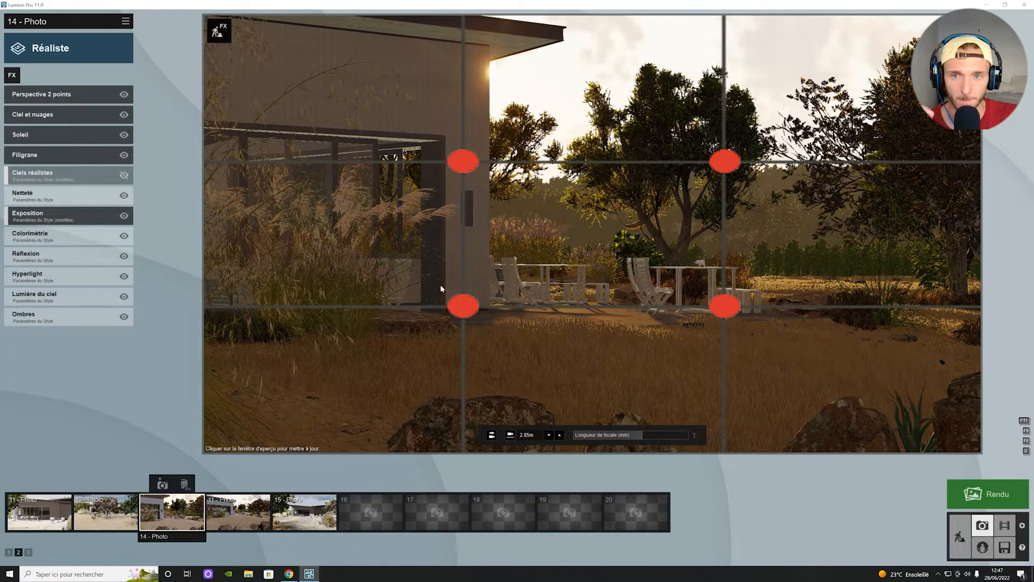
click(671, 328)
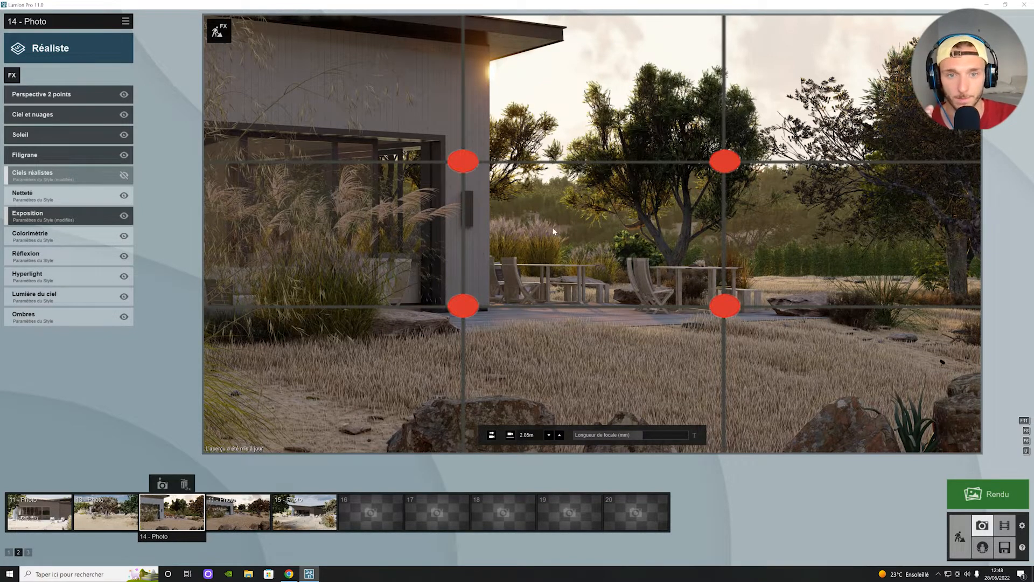
- Enable the Filigrane grid on the sunset 11 - Photo, tilt the camera slightly upward, and update the preview
click(237, 512)
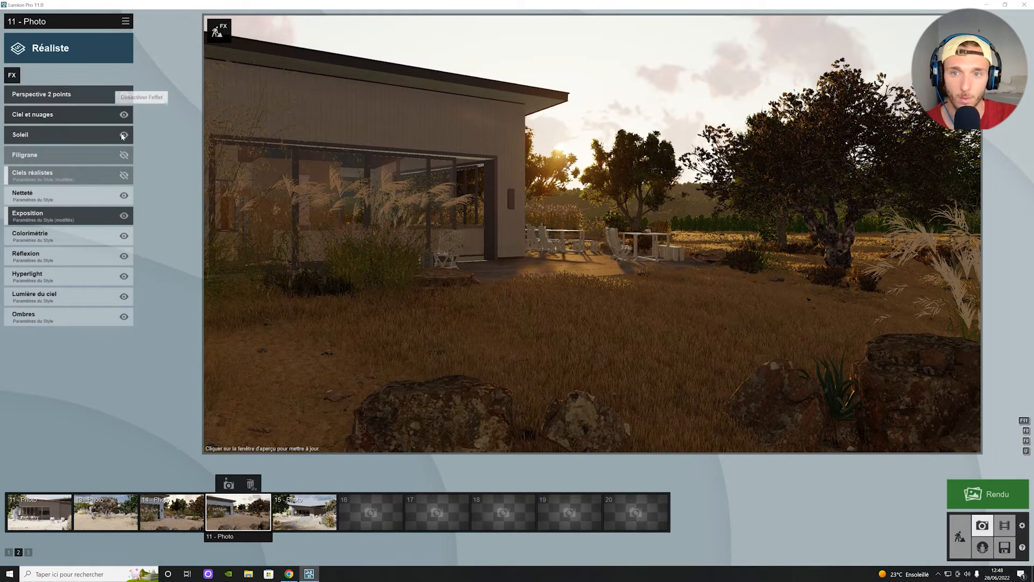
click(125, 157)
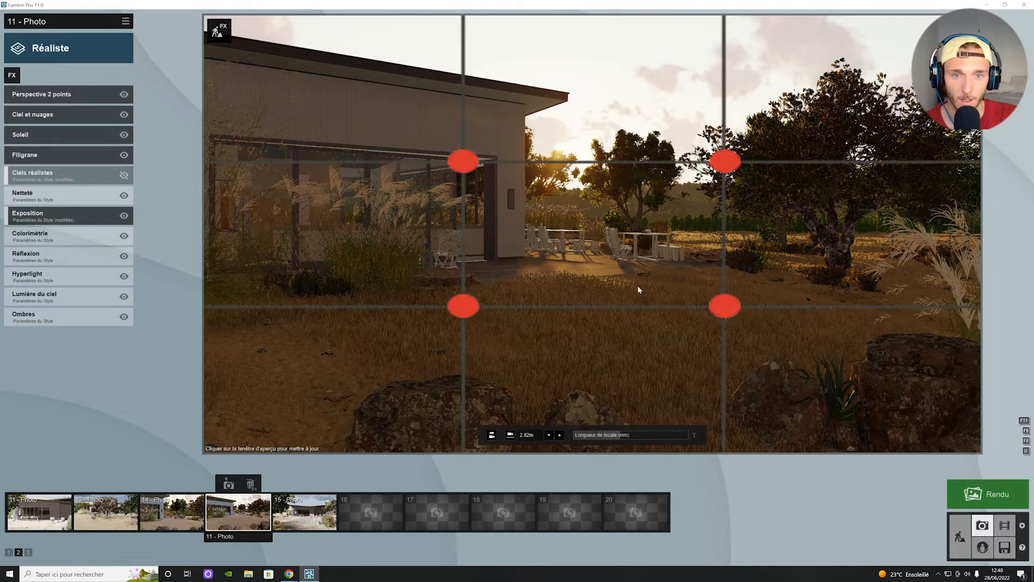
right_drag(667, 304, 660, 284)
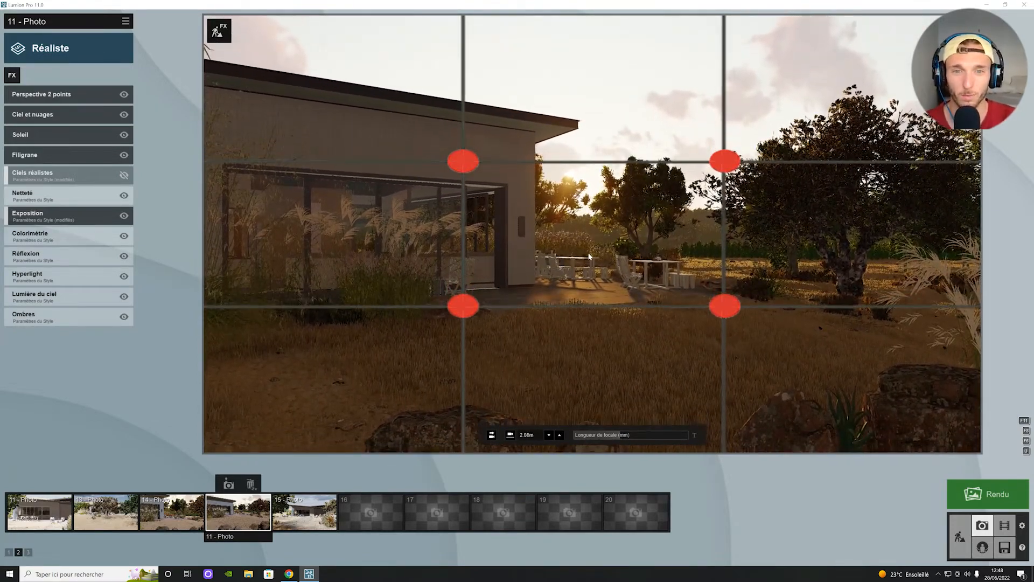
click(598, 252)
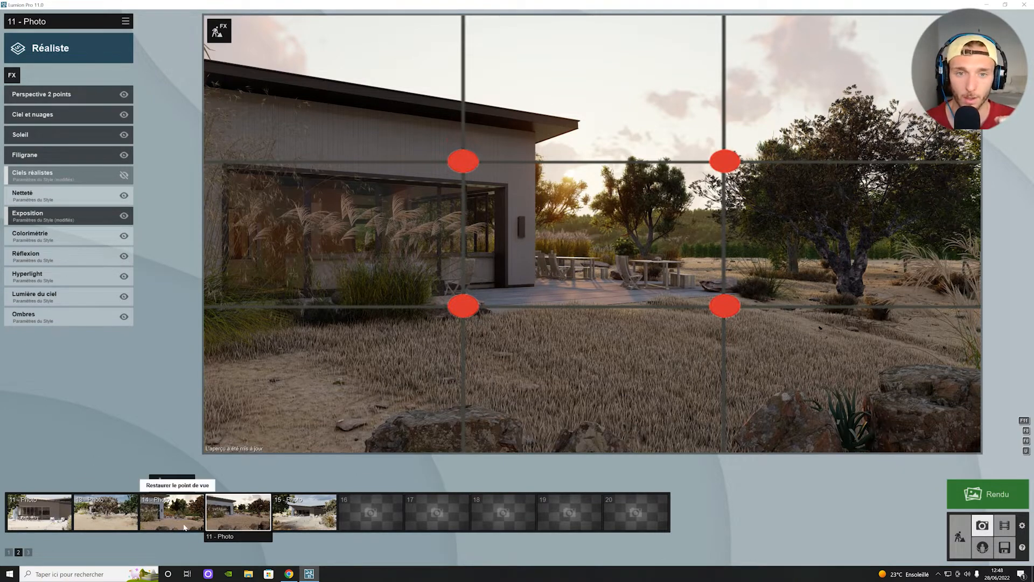
- Shift the foreground rocks toward the centre of 14 - Photo's frame, restore its saved viewpoint, and update the preview
click(172, 512)
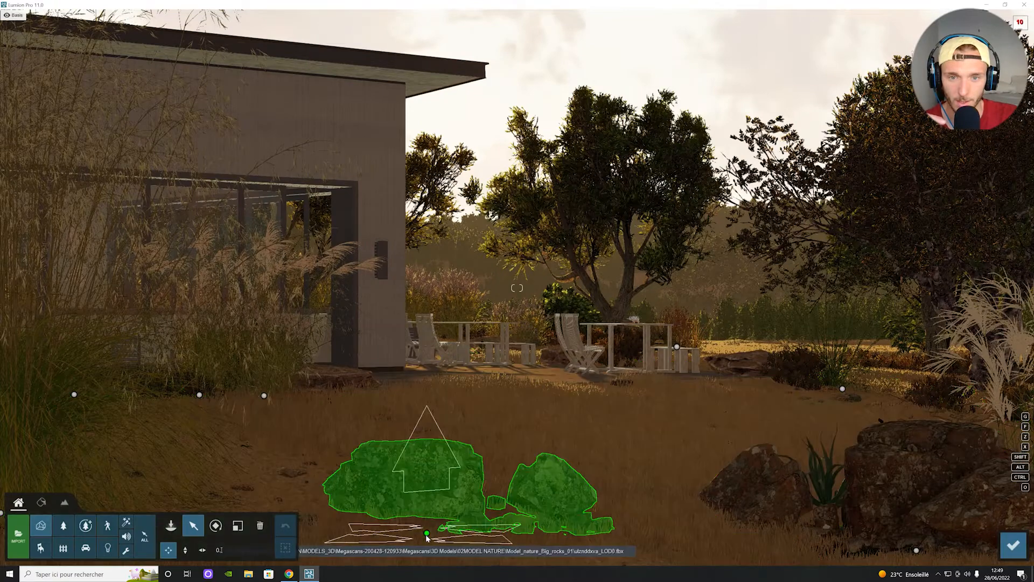
drag(425, 535, 529, 539)
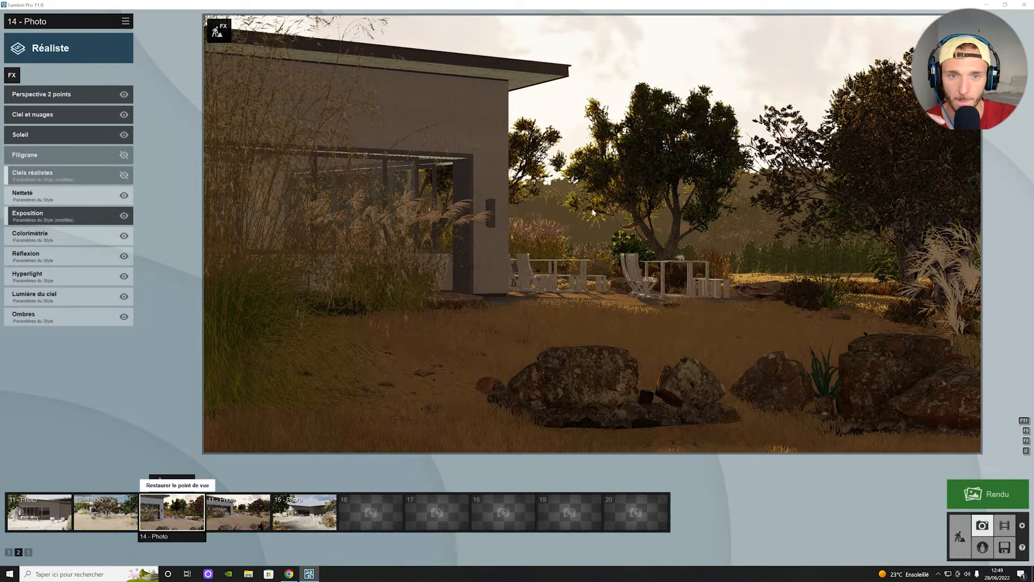
click(672, 153)
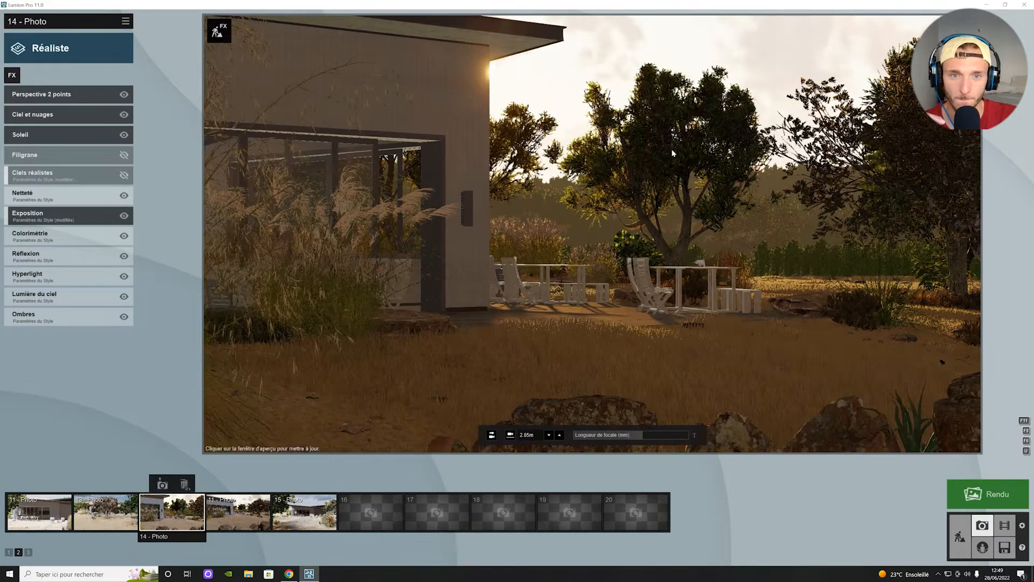
click(692, 192)
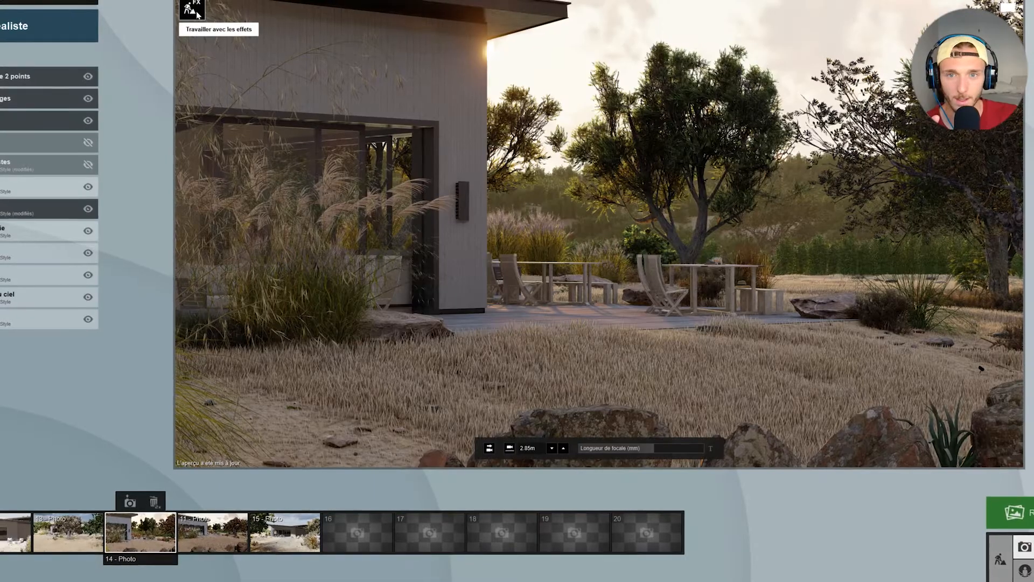
- Place a grey alder 001 from the Nature HD+ library beside the large foreground rocks and check it from 14 - Photo's viewpoint
click(193, 10)
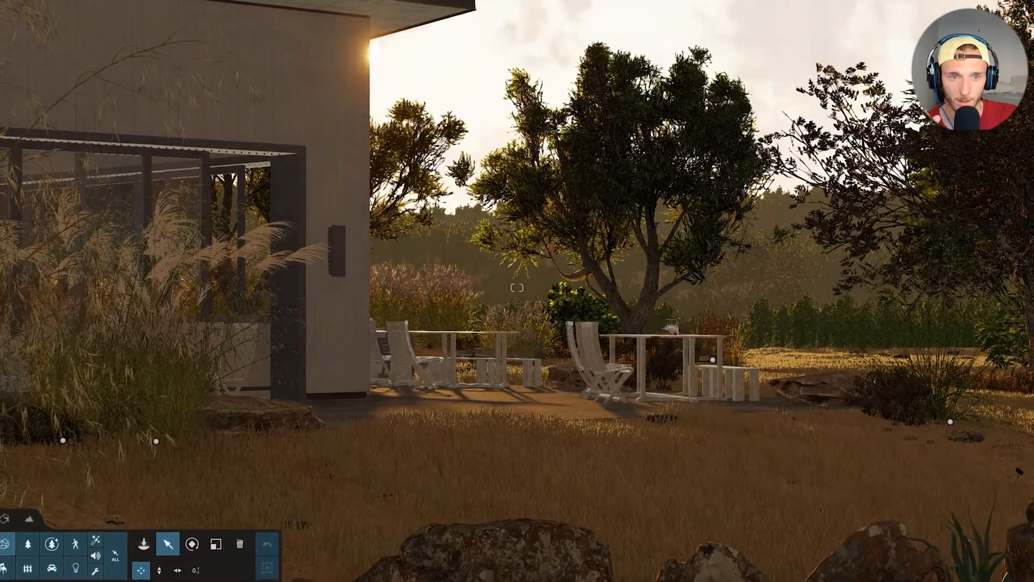
key(w)
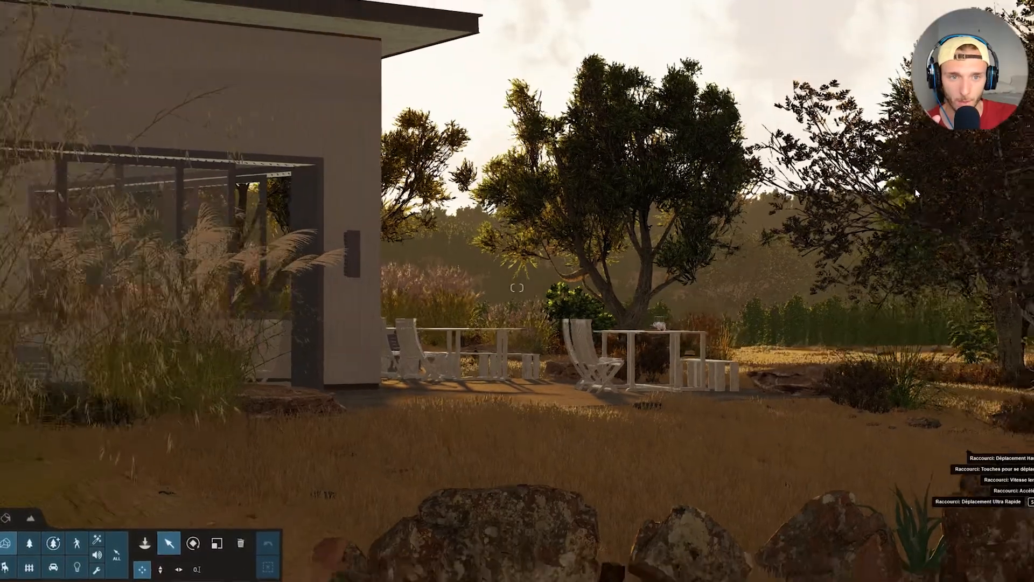
key(s)
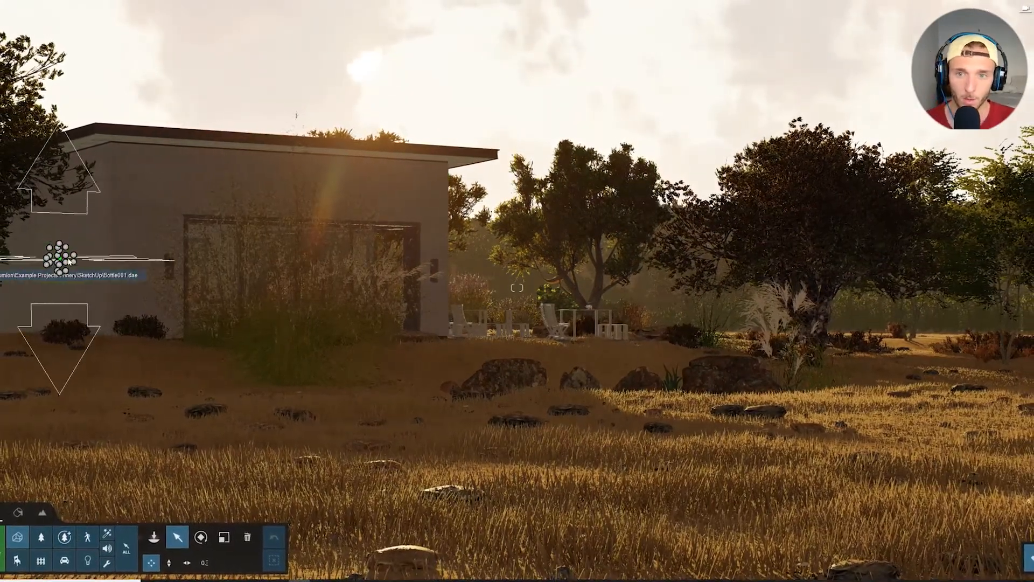
click(66, 537)
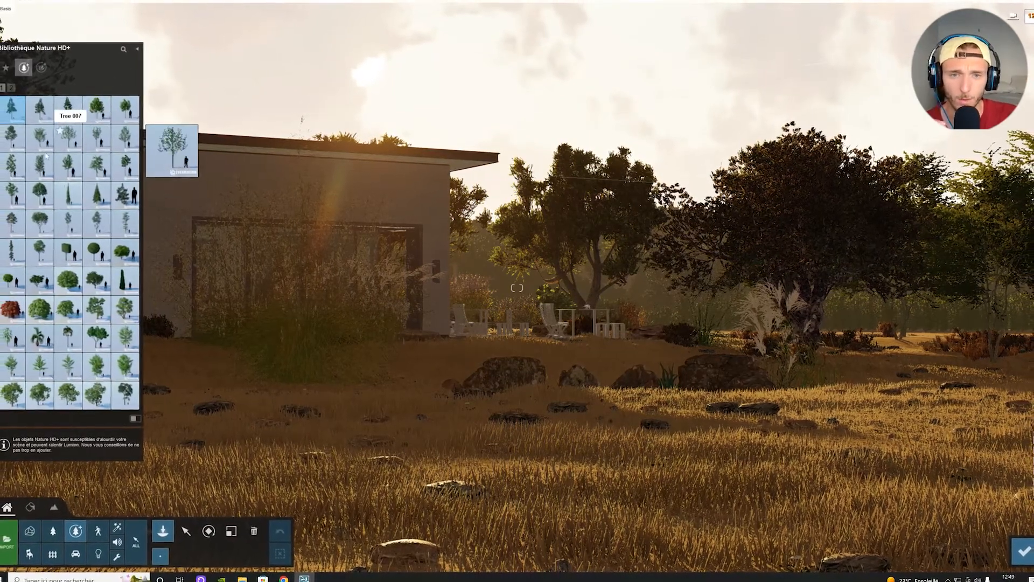
click(41, 251)
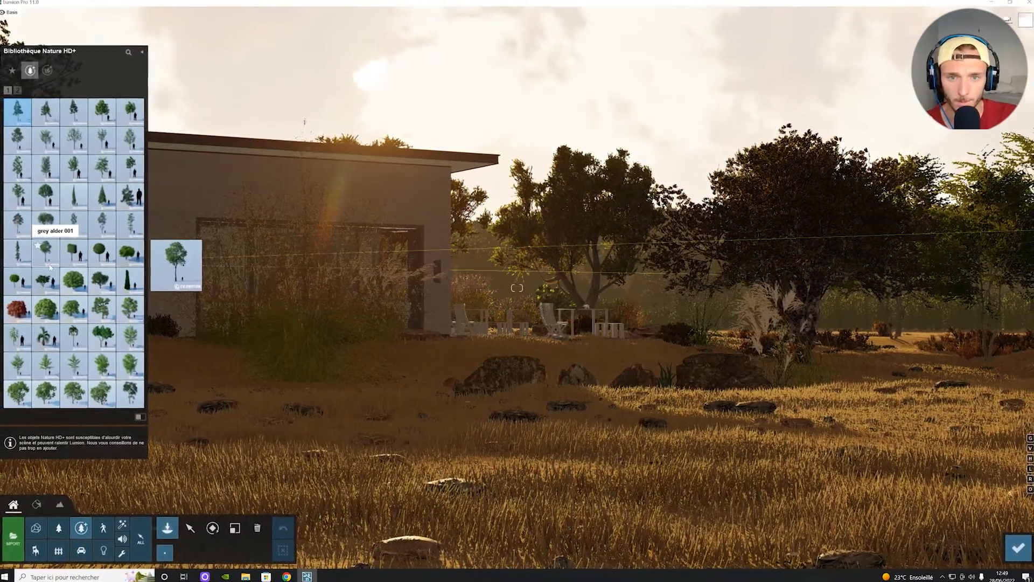
click(793, 390)
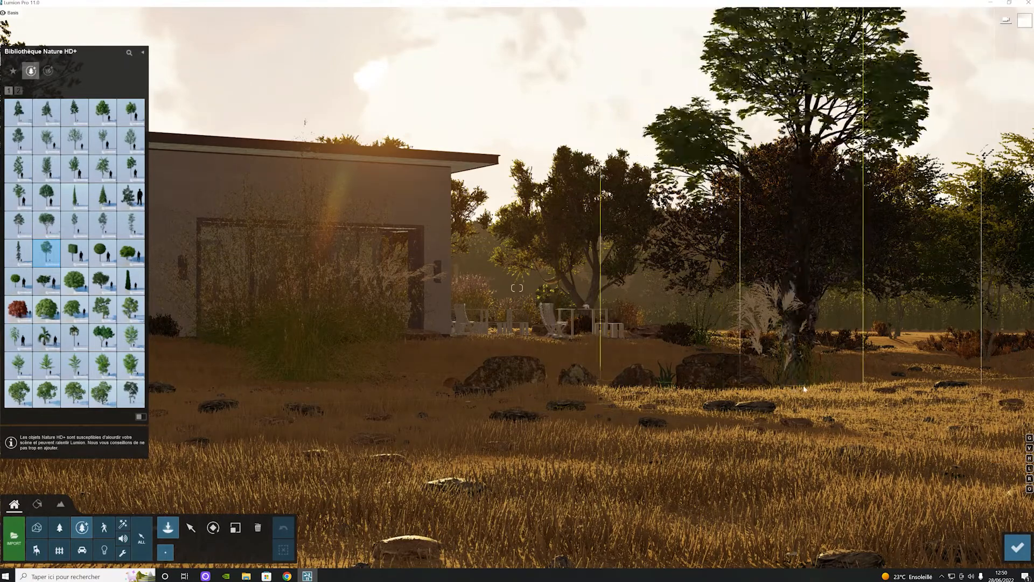
click(1018, 548)
click(169, 514)
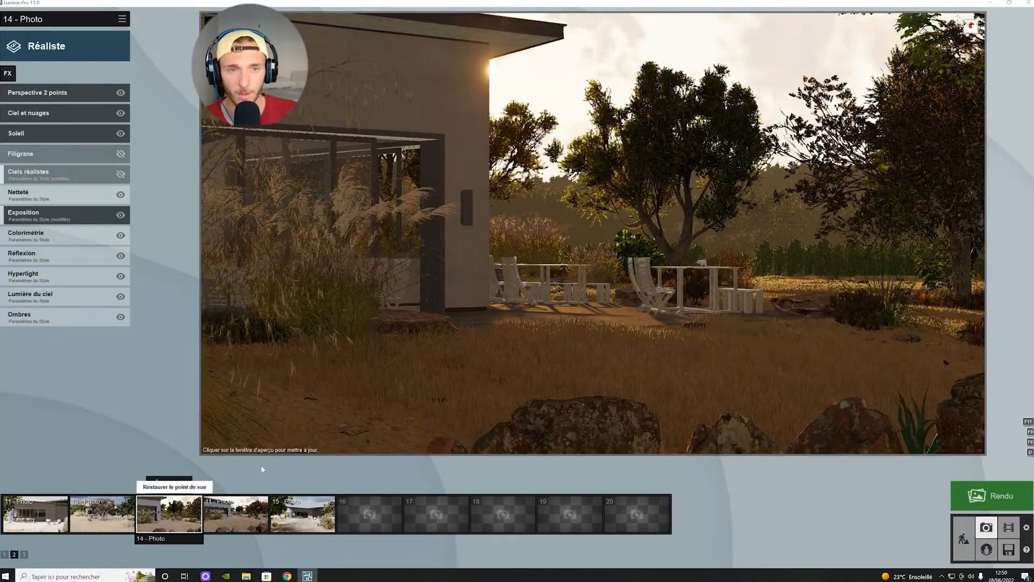
click(949, 53)
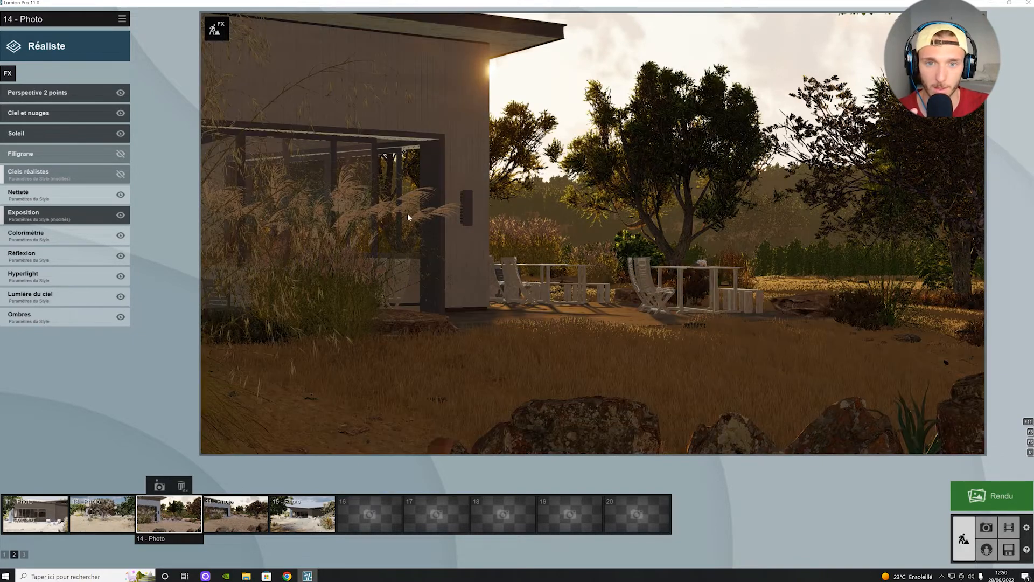
- Survey the house surroundings in the build scene, then restore 15 - Photo's viewpoint and update its preview
key(w)
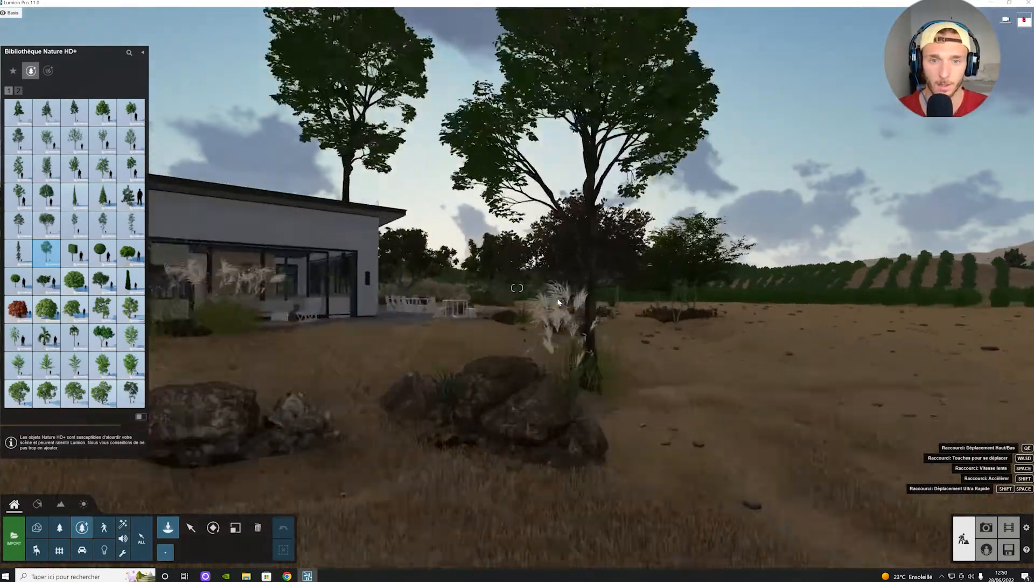
key(s)
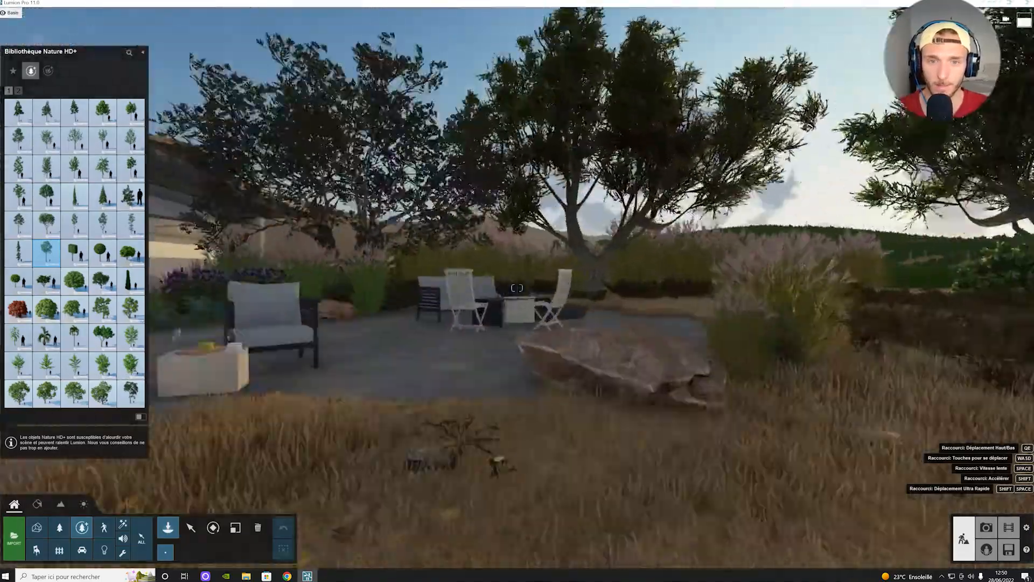
key(s)
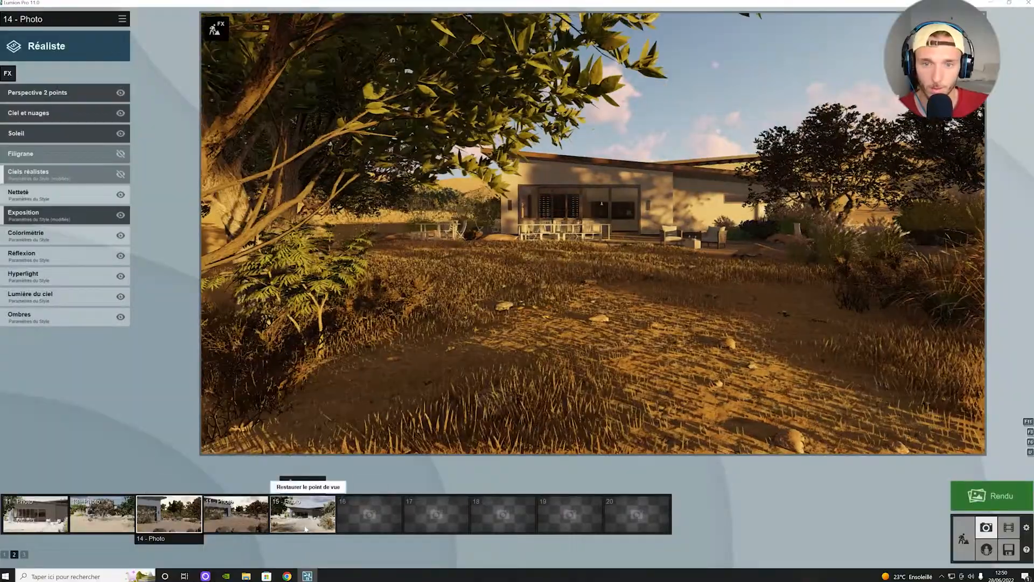
click(306, 529)
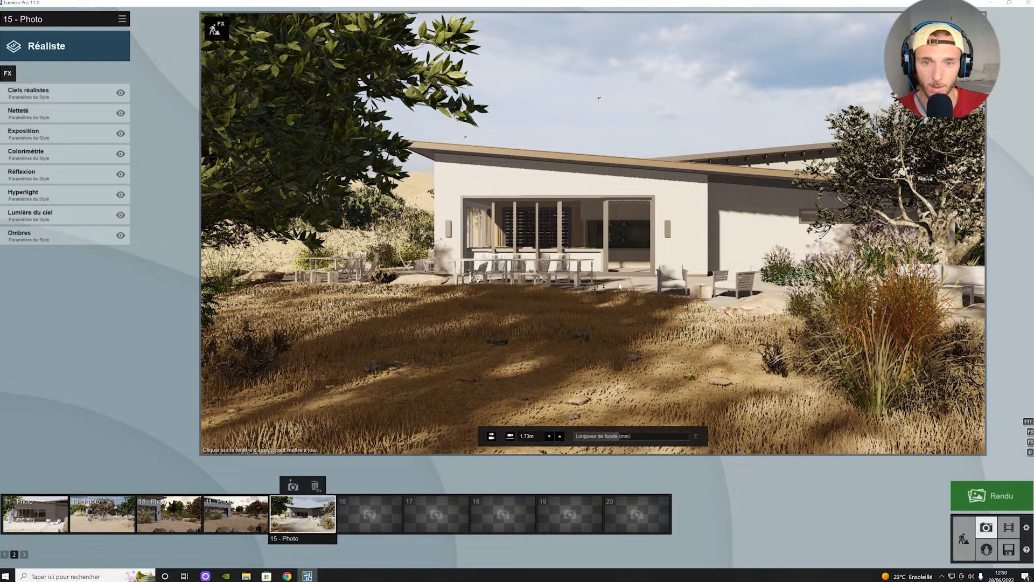
click(629, 299)
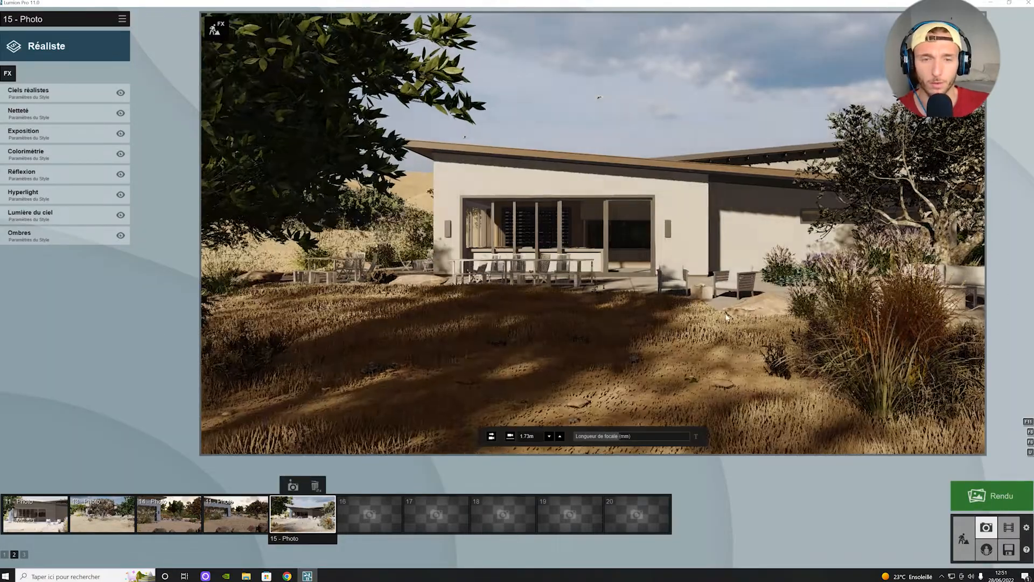
- Move the camera around 15 - Photo's viewpoint to examine how the foreground tree frames the house
key(w)
right_drag(726, 317, 894, 319)
key(s)
key(s)
key(w)
key(d)
key(w)
right_drag(587, 312, 580, 289)
key(s)
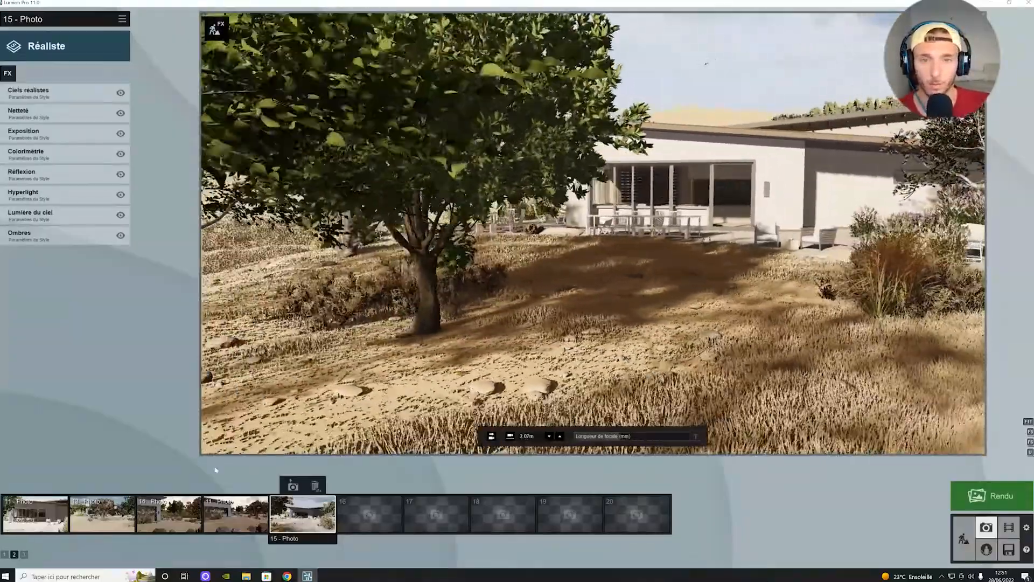
key(a)
- Reorder 15 - Photo directly after the first 11 - Photo and restore the first 11 - Photo's viewpoint
click(36, 512)
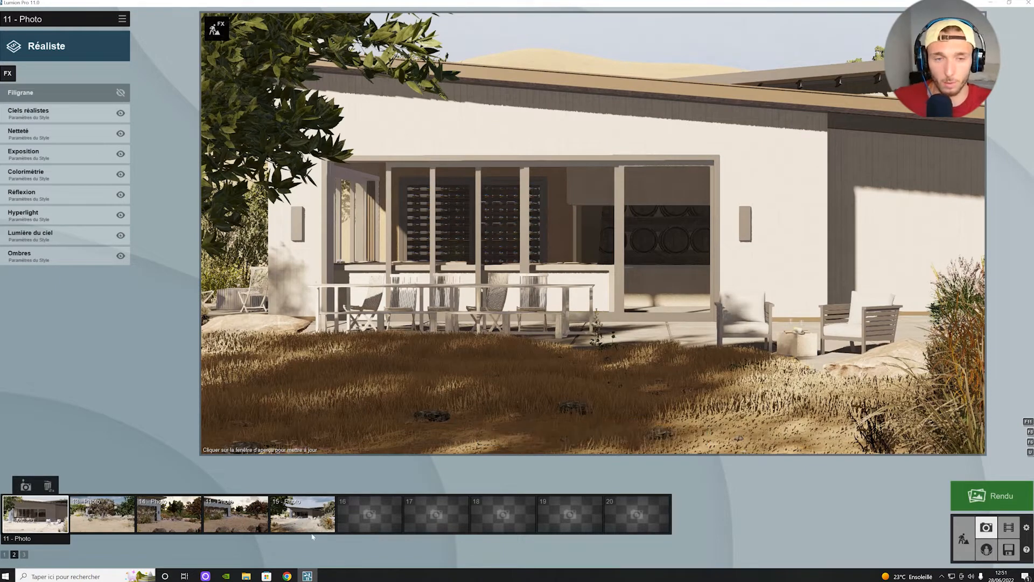
drag(299, 523, 111, 523)
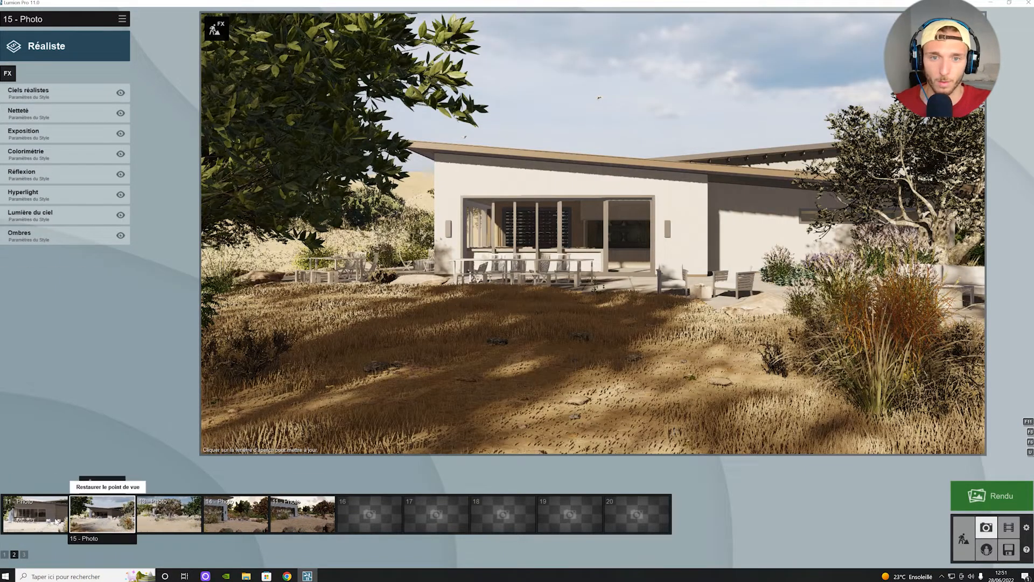
click(54, 522)
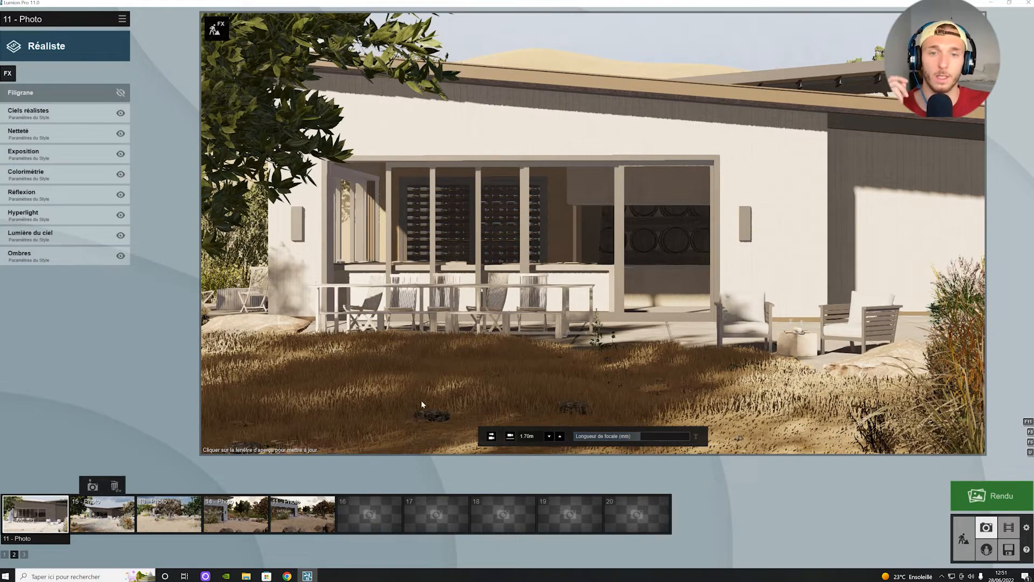
- Reframe the first 11 - Photo closer to the facade with a slightly longer focal length and save the viewpoint
scroll(474, 321, down, 5)
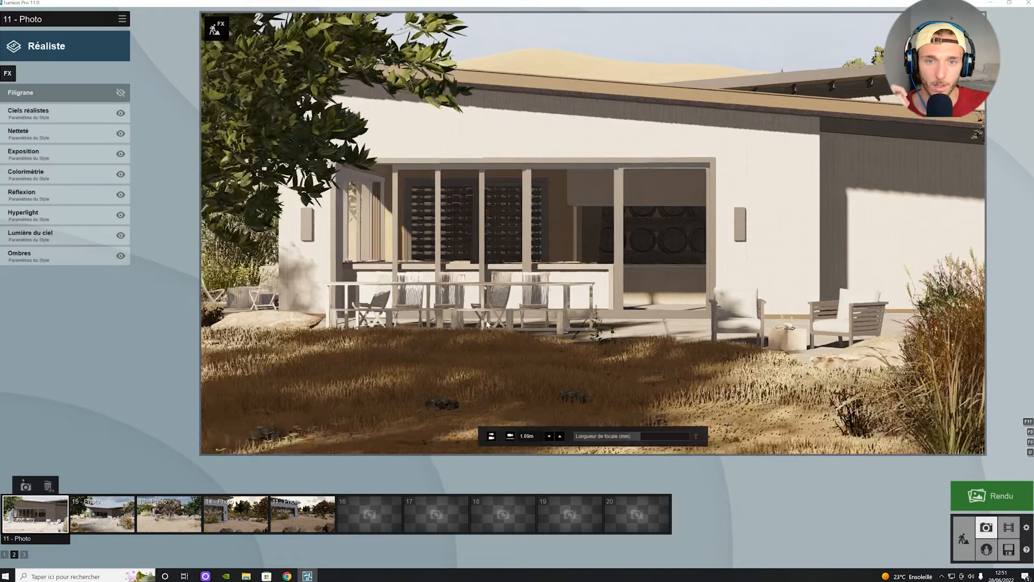
scroll(649, 449, up, 5)
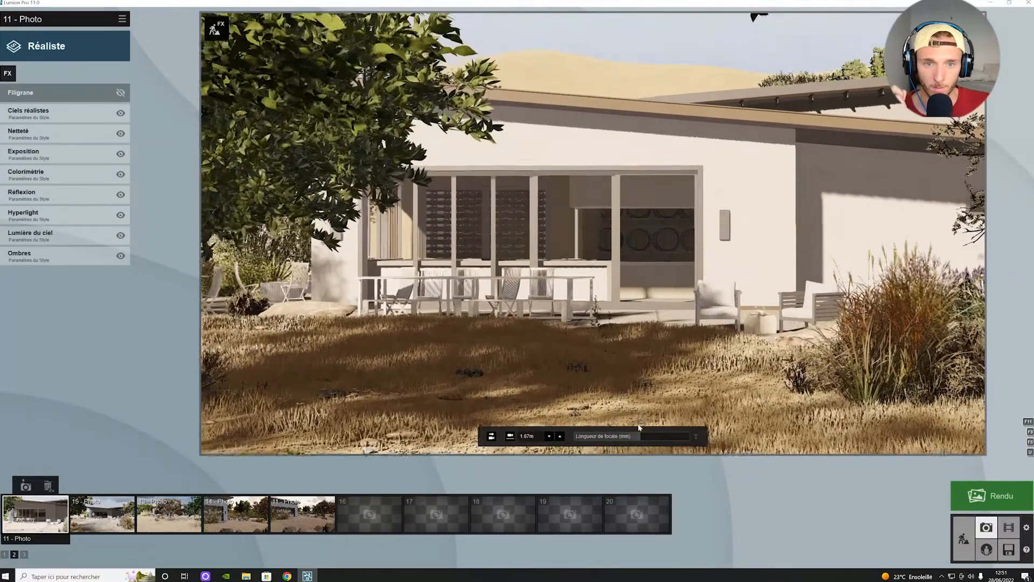
drag(642, 433, 645, 433)
scroll(645, 438, up, 2)
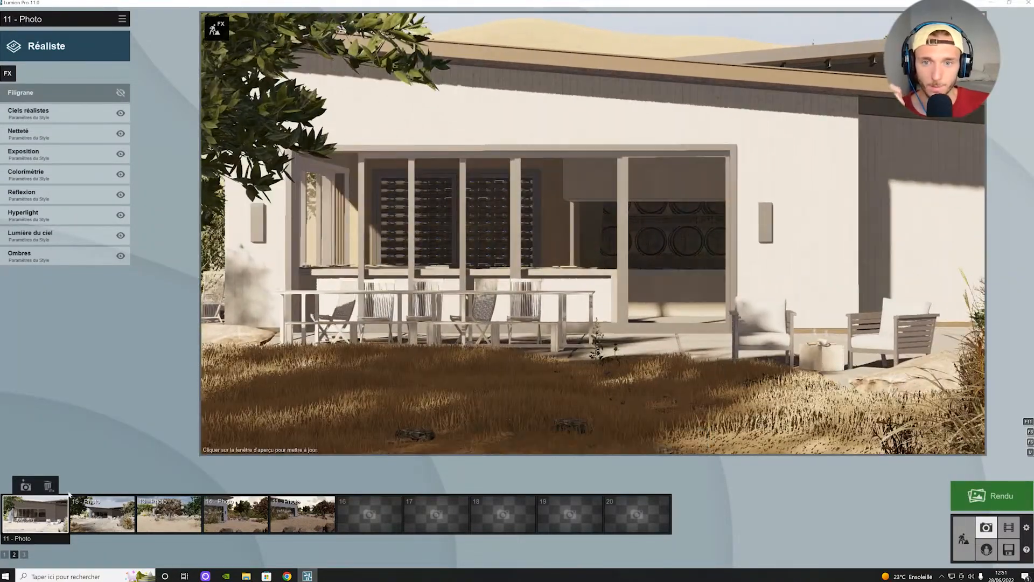
click(25, 486)
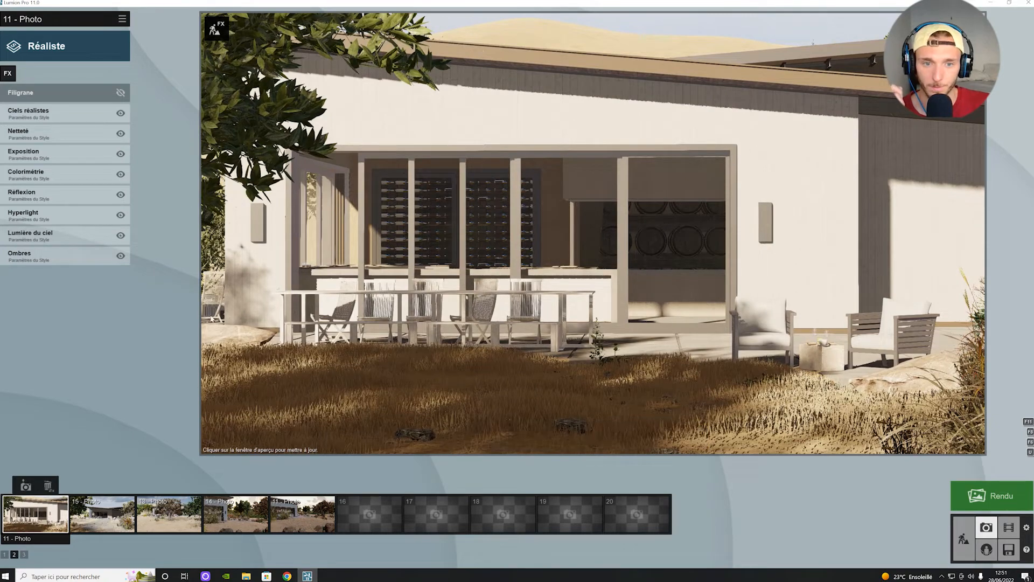
- Update the preview of the reframed 11 - Photo and enable its golden-spiral Filigrane overlay
scroll(302, 313, down, 2)
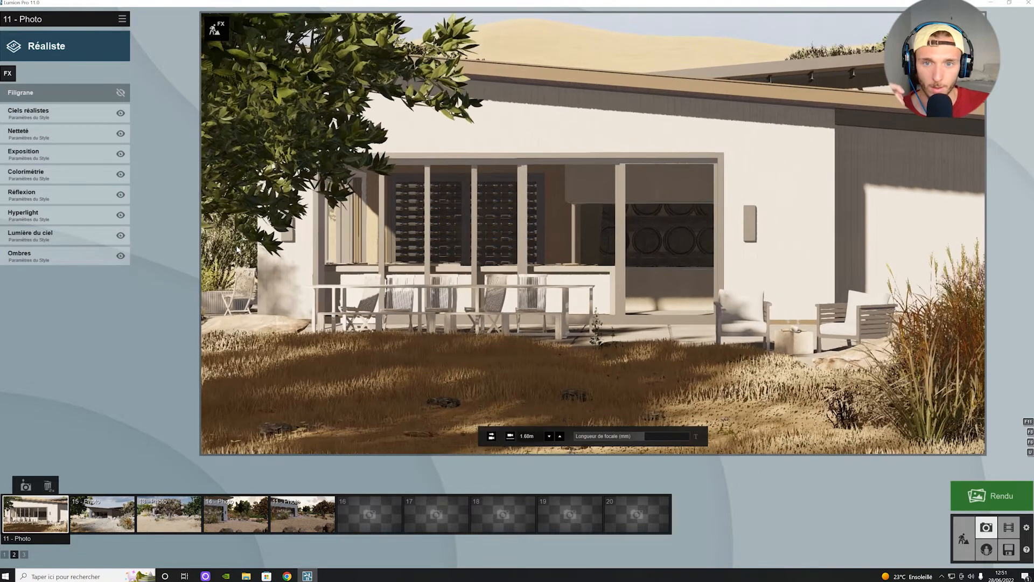
scroll(352, 342, up, 2)
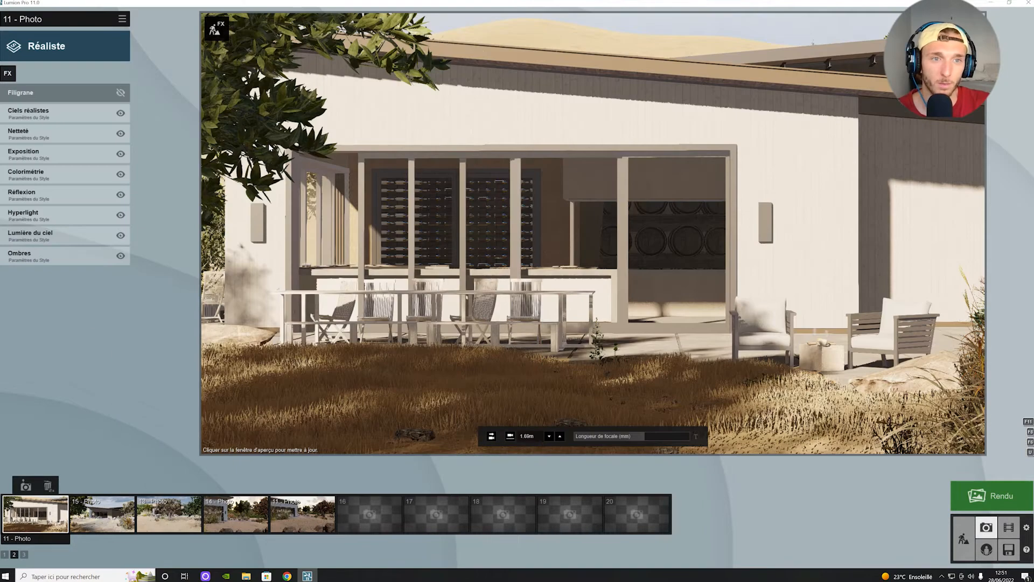
click(303, 134)
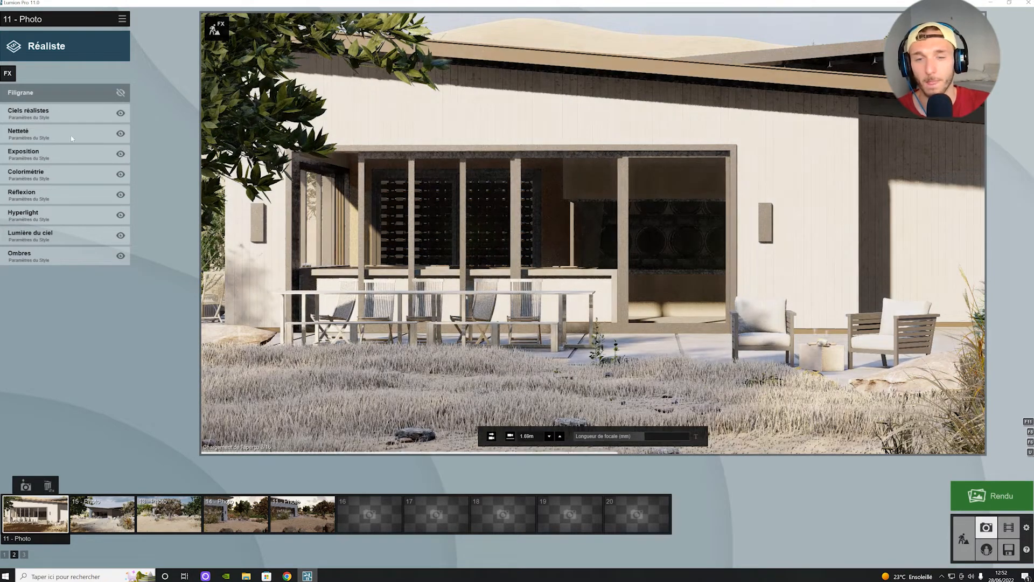
click(120, 92)
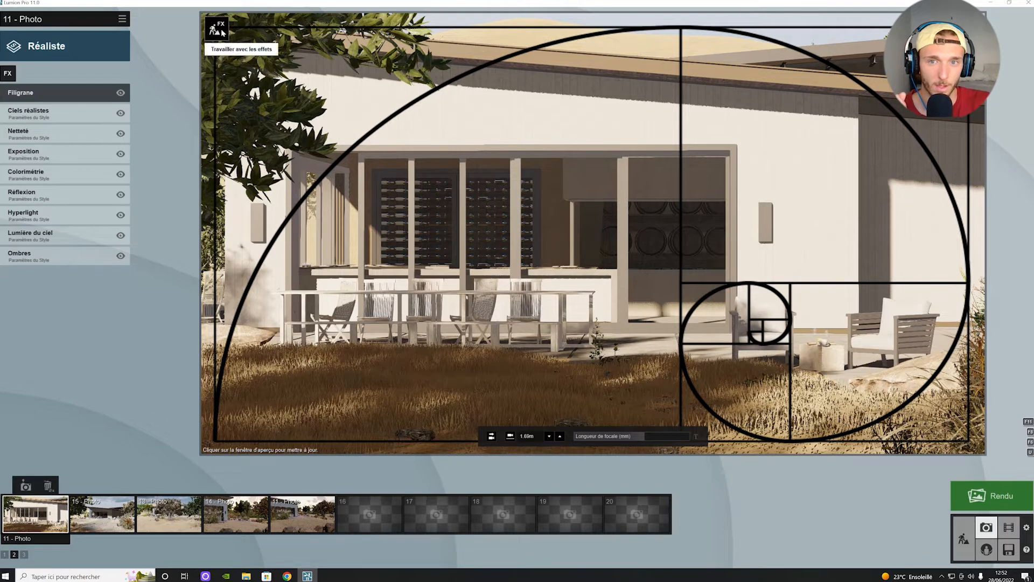
- Hide the Filigrane overlay of 11 - Photo and move the tall ornamental grass clump into the right foreground of the frame
click(120, 95)
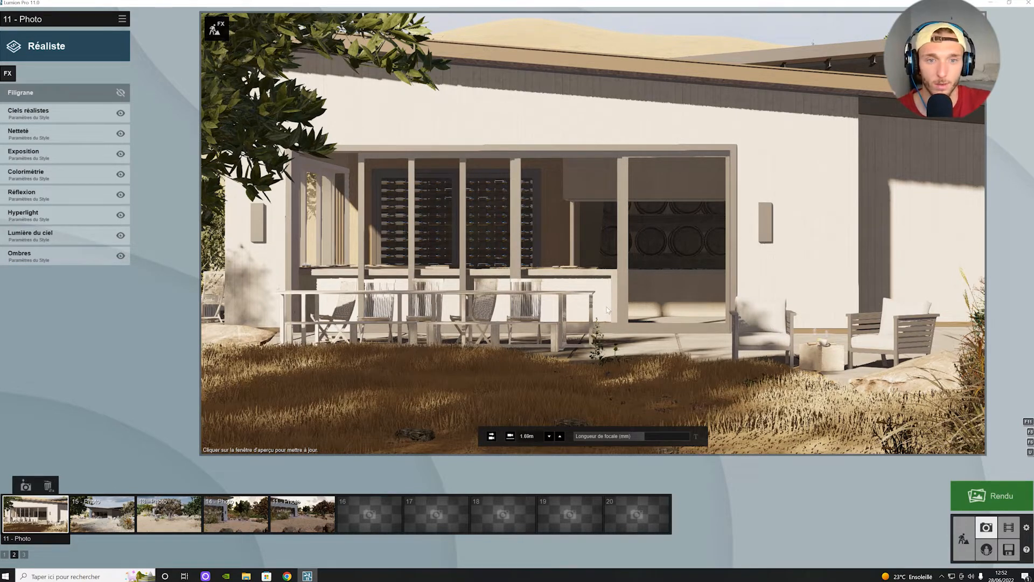
click(215, 29)
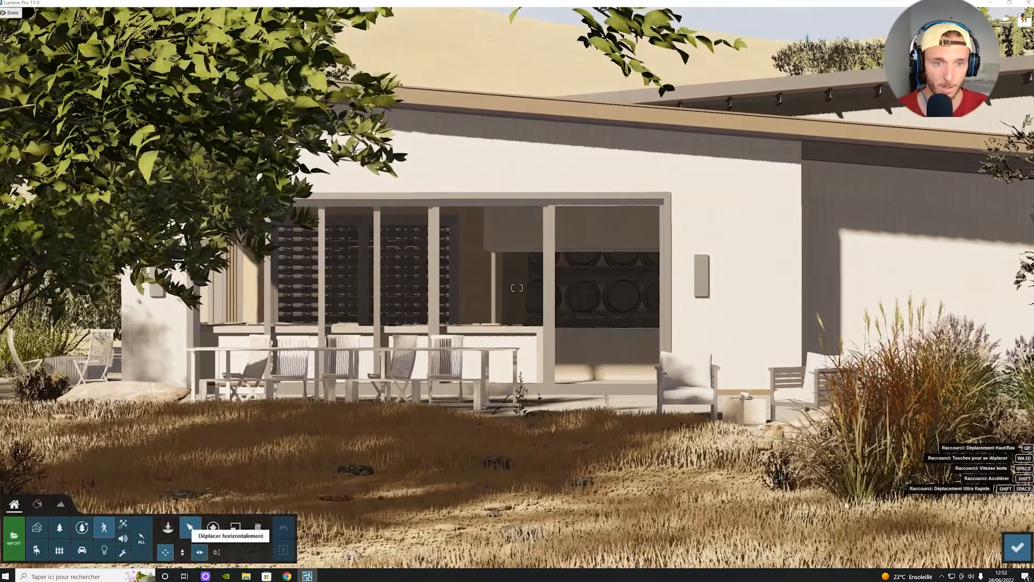
click(199, 551)
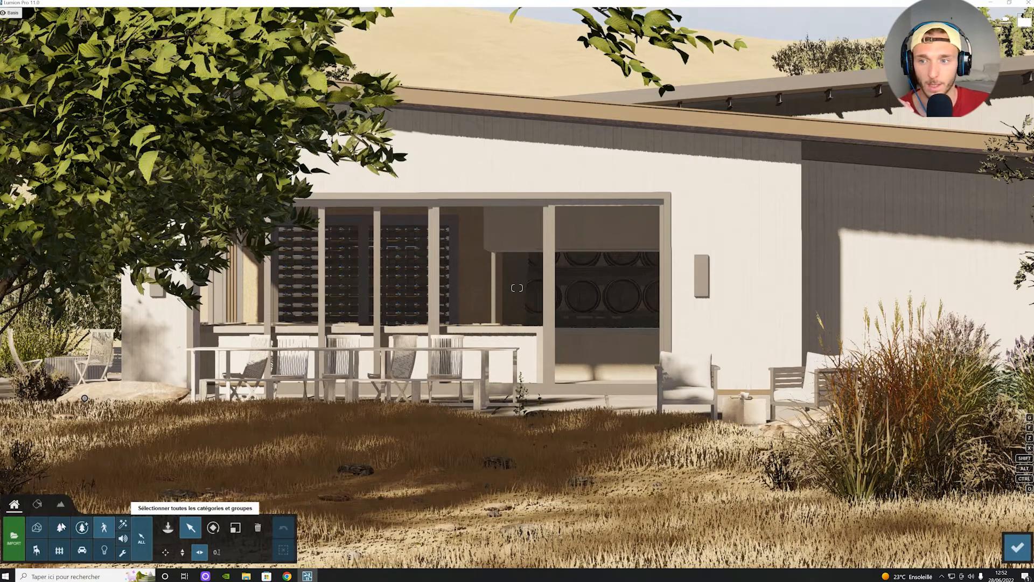
click(862, 507)
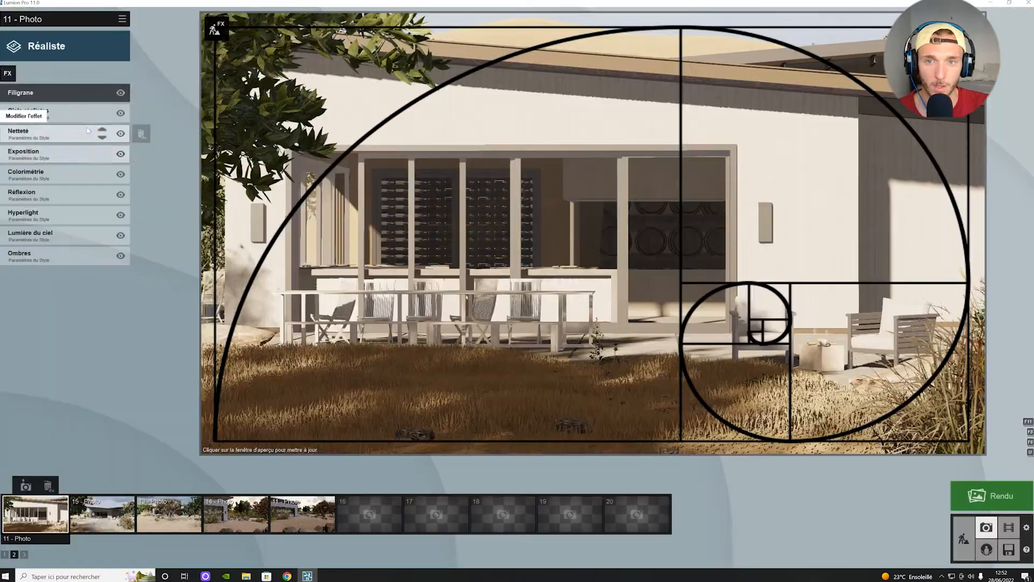
- Lower the opacity of 11 - Photo's golden-spiral Filigrane overlay to a faint level
click(67, 92)
drag(97, 141, 27, 142)
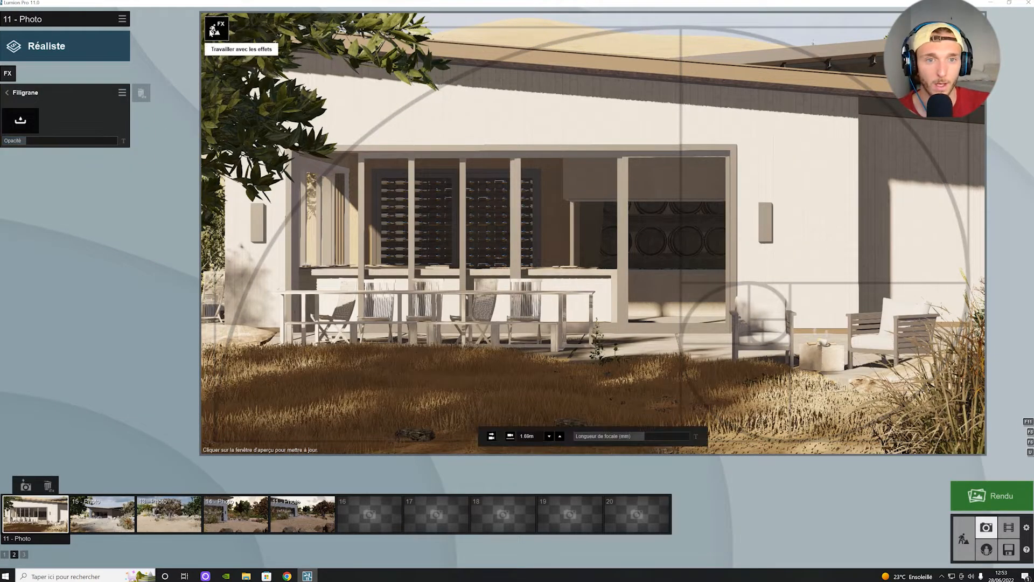
- Place a seated cat on the left armchair, turned toward the side table, and a white dove on the terrace rock
click(964, 539)
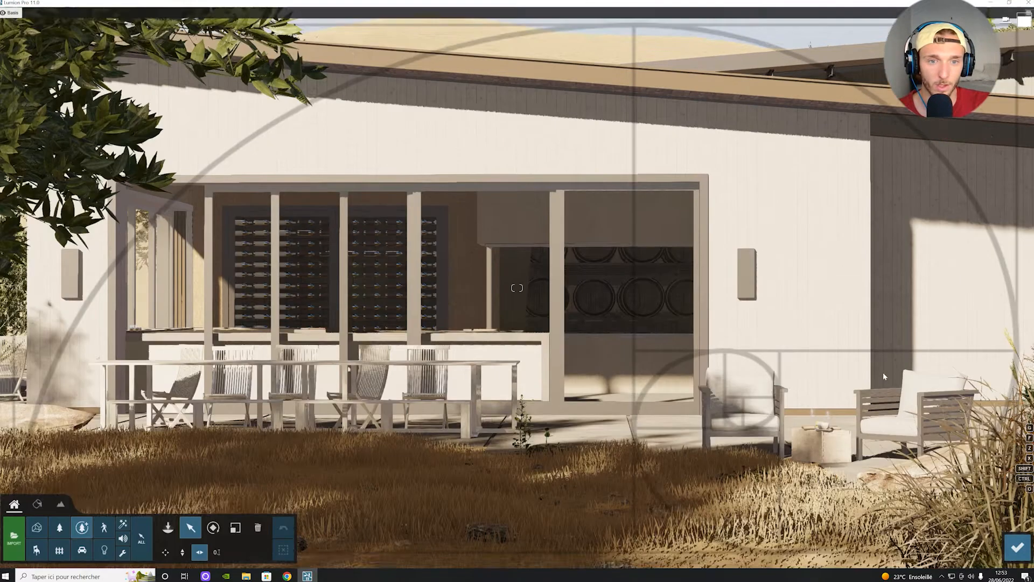
click(111, 531)
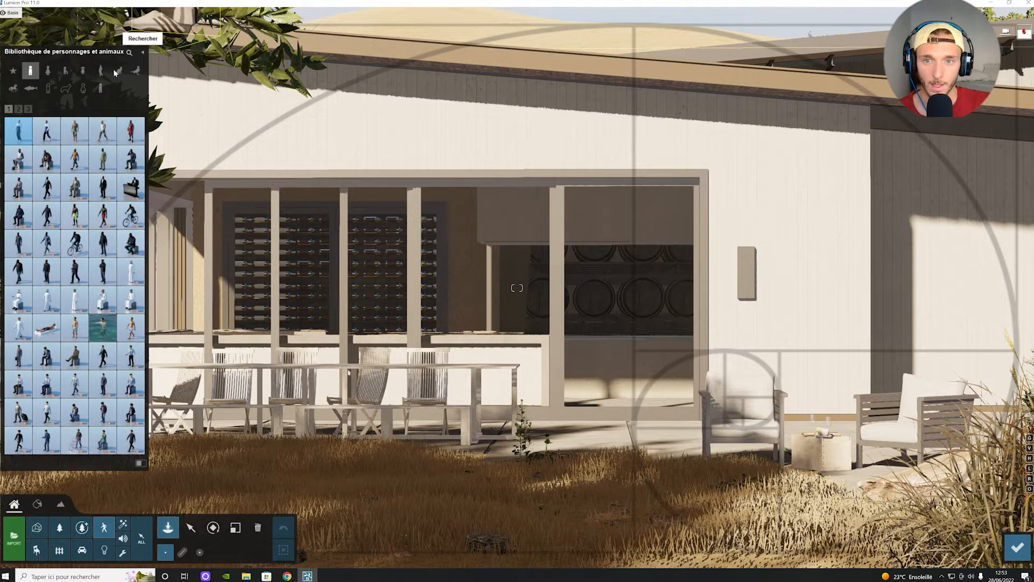
click(118, 72)
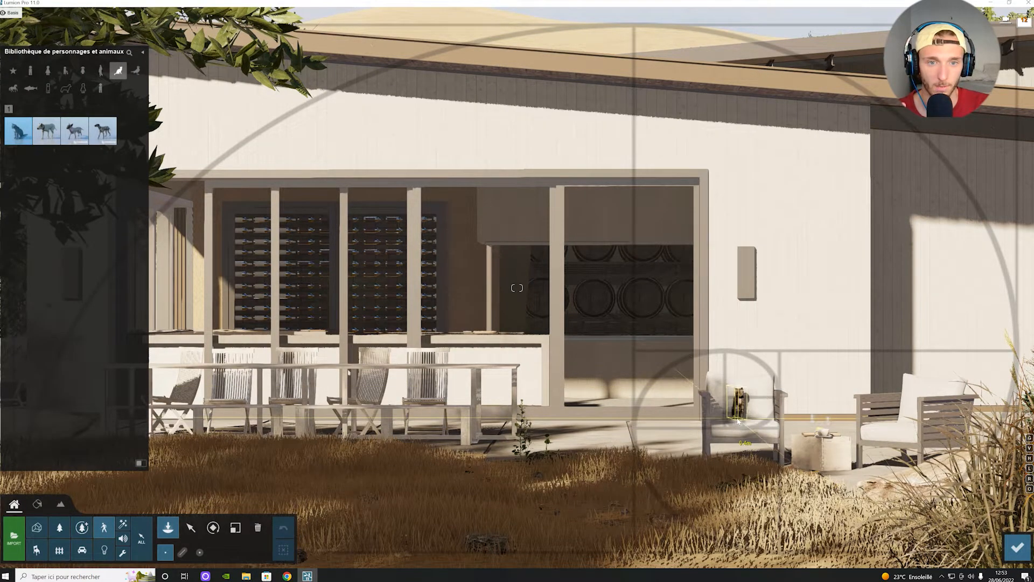
key(r)
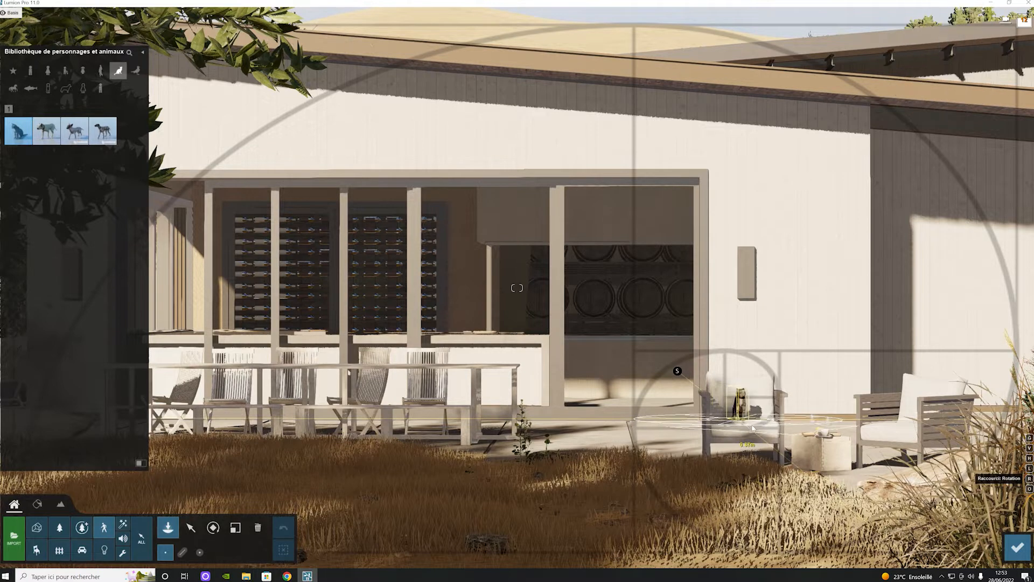
click(755, 427)
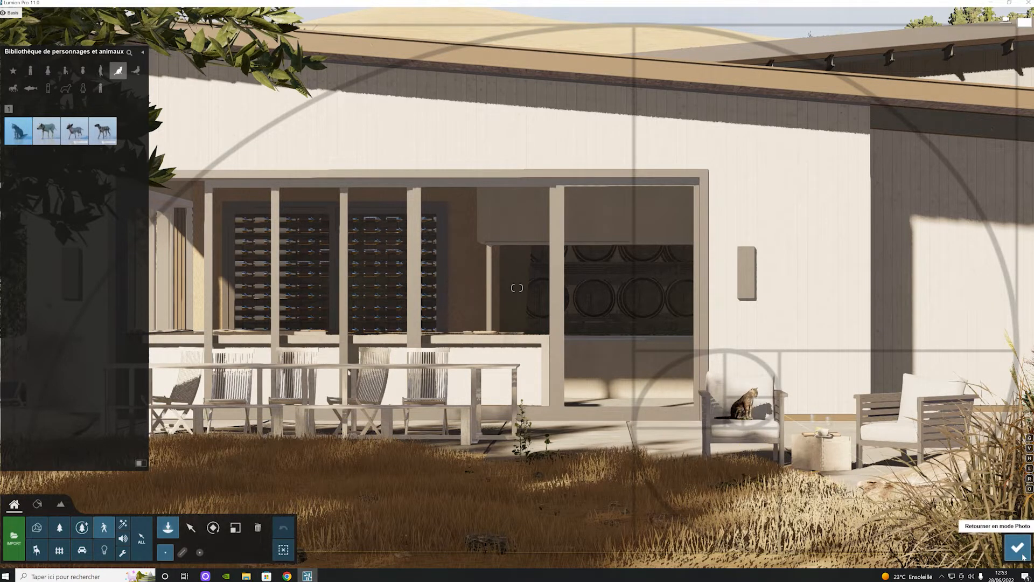
click(135, 71)
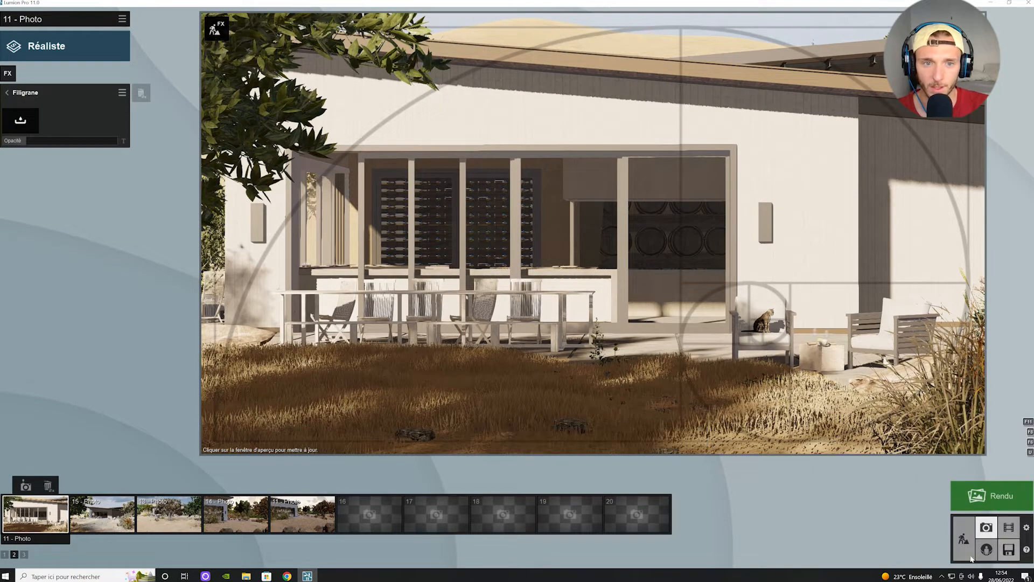
- Explore the scene around the armchairs and side table and restore 11 - Photo's saved viewpoint
click(964, 539)
key(w)
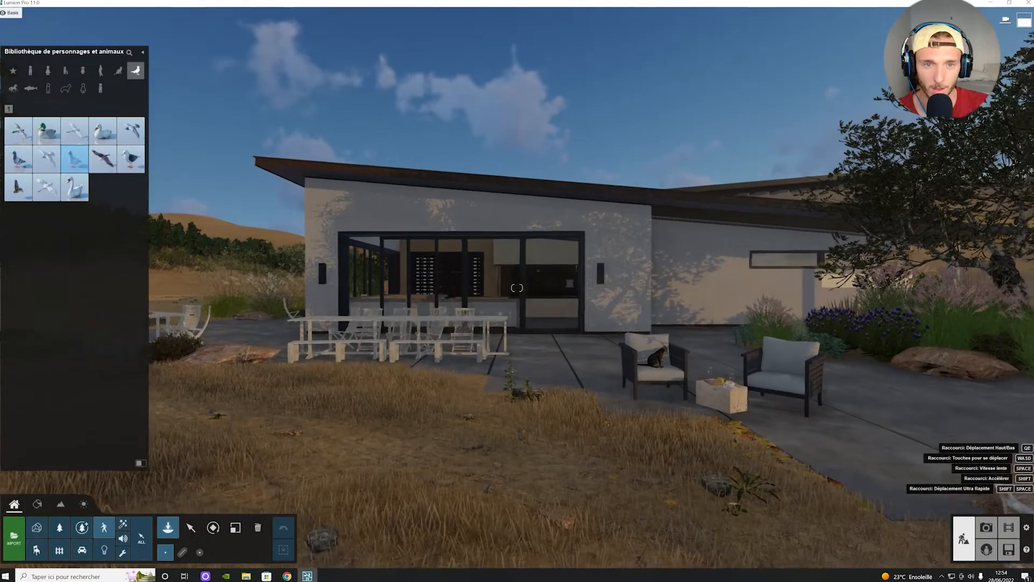
right_drag(544, 313, 584, 333)
key(w)
key(w)
key(s)
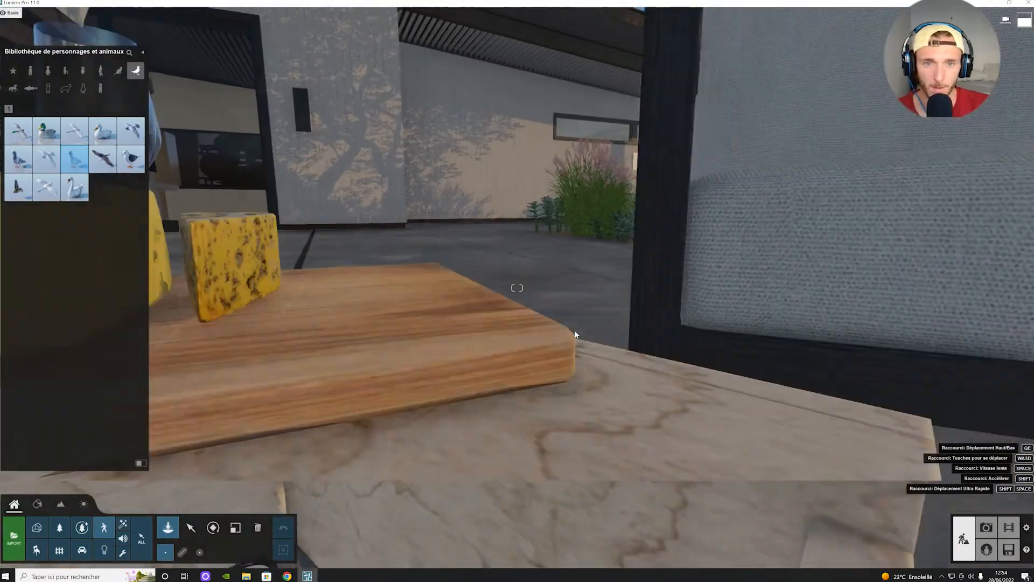
key(s)
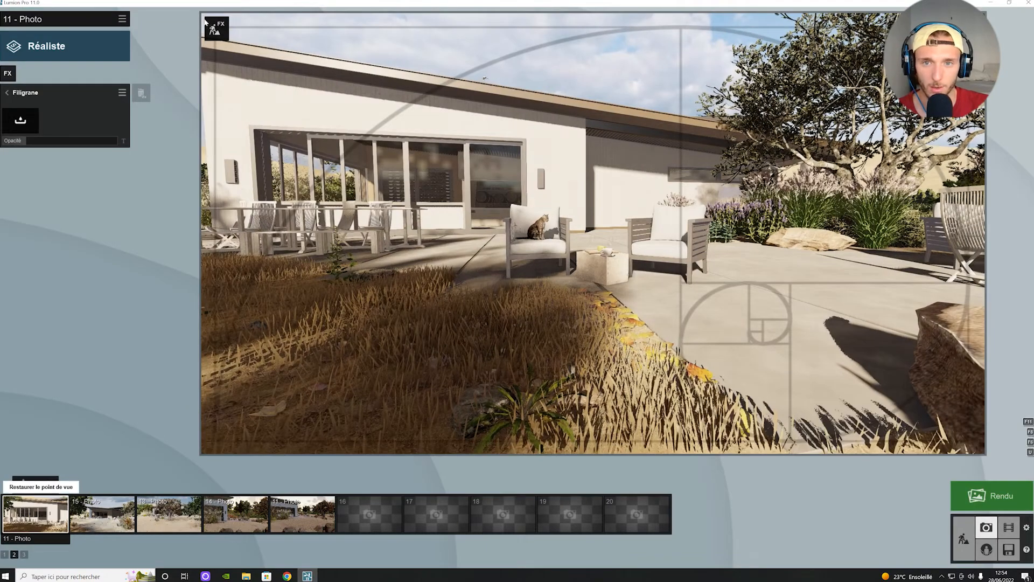
click(35, 515)
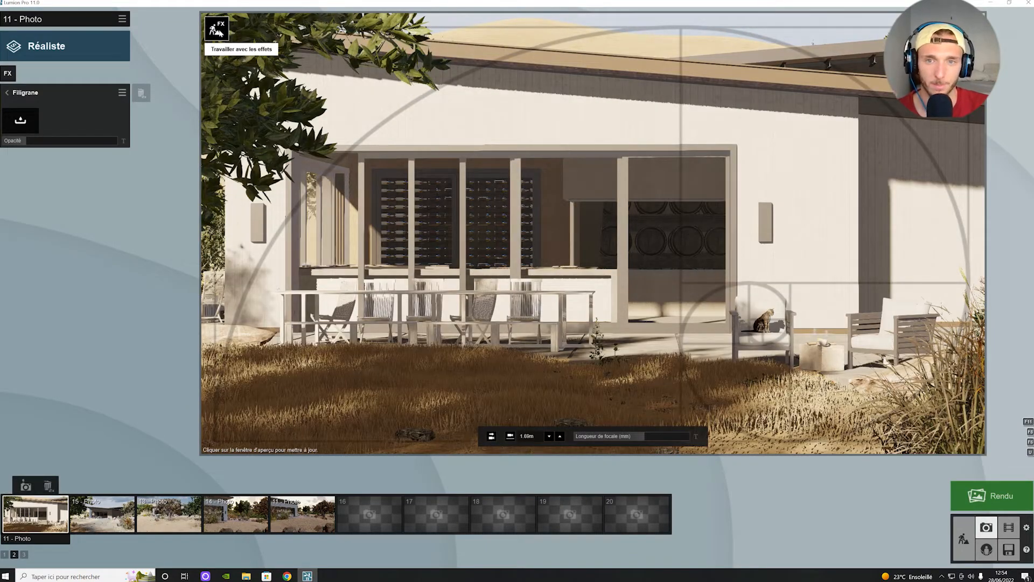
click(838, 402)
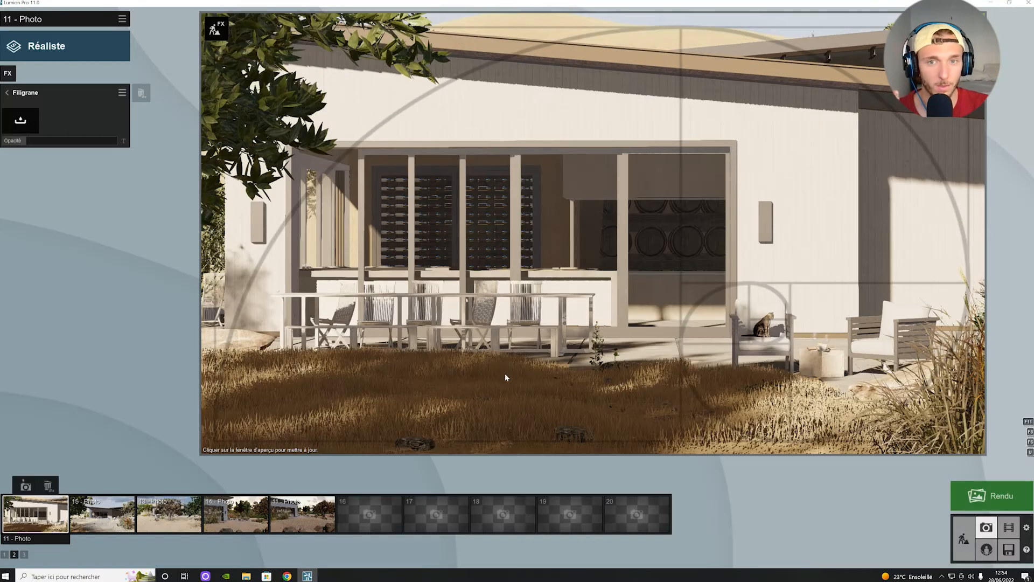
key(w)
key(s)
- Place the imported bottle model on the terrace in front of the side table between the two armchairs
click(213, 26)
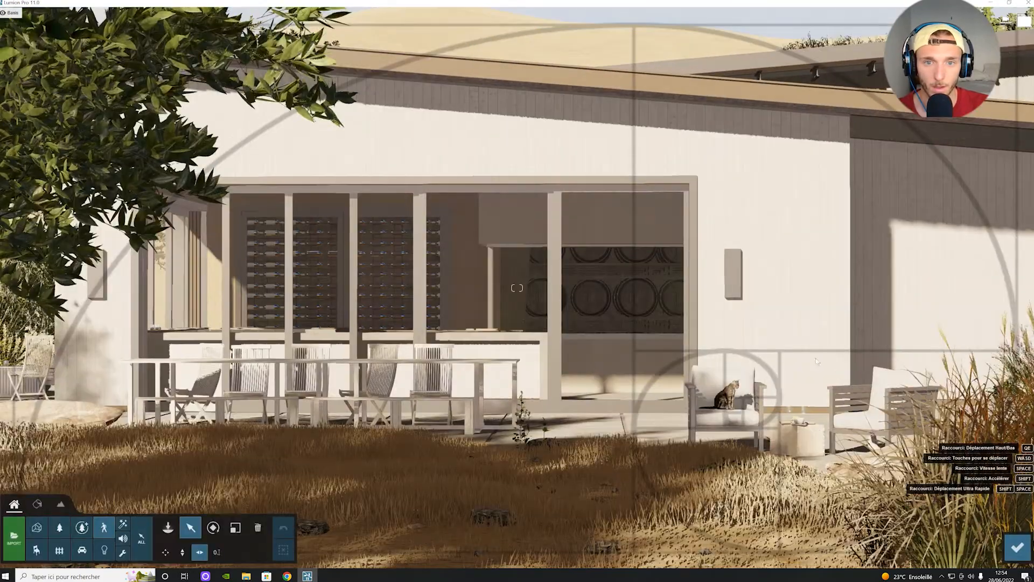
right_drag(517, 288, 552, 294)
key(w)
right_drag(464, 329, 521, 361)
key(w)
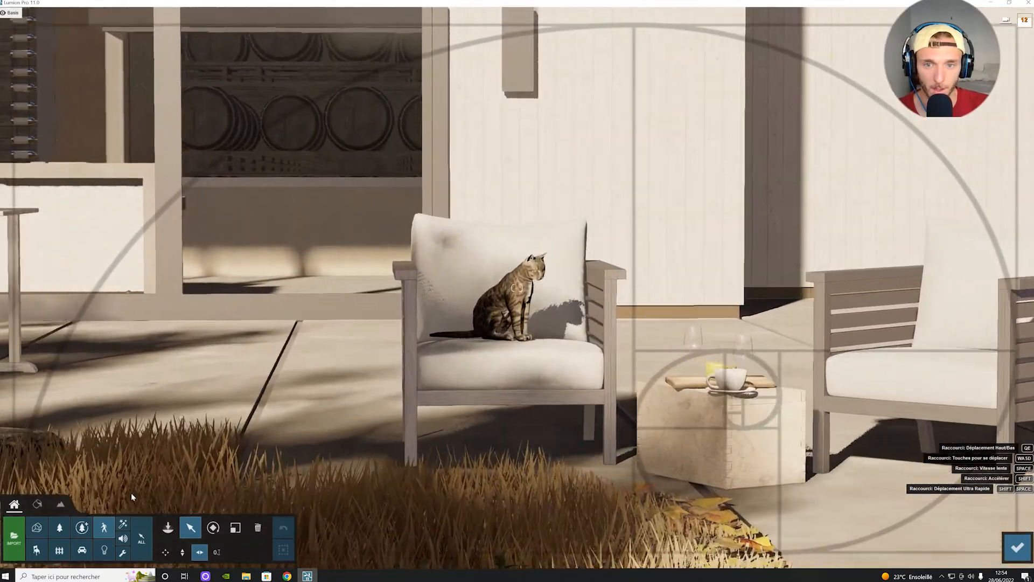
key(d)
click(36, 549)
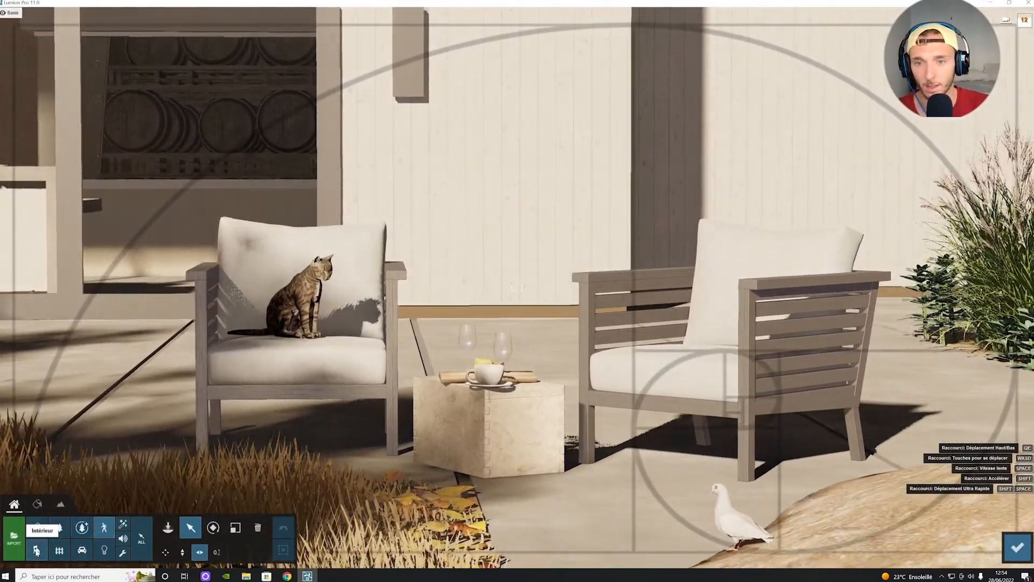
click(35, 549)
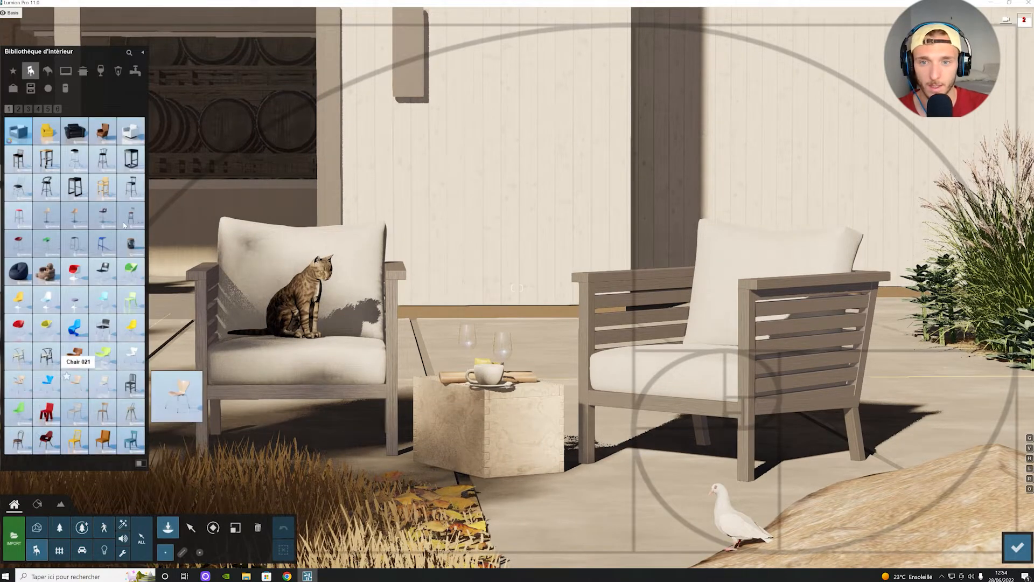
click(101, 71)
click(83, 70)
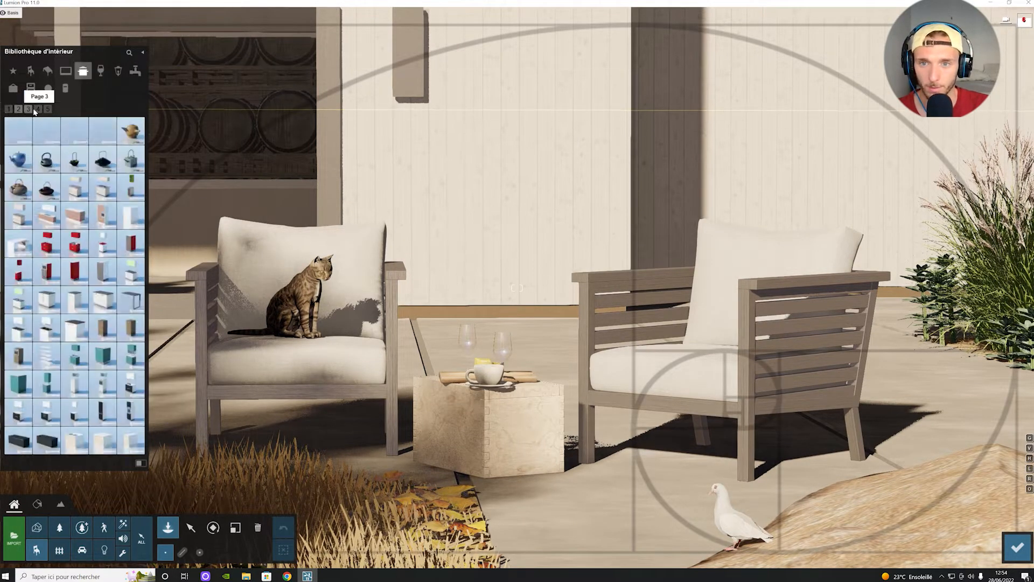
click(101, 71)
click(37, 528)
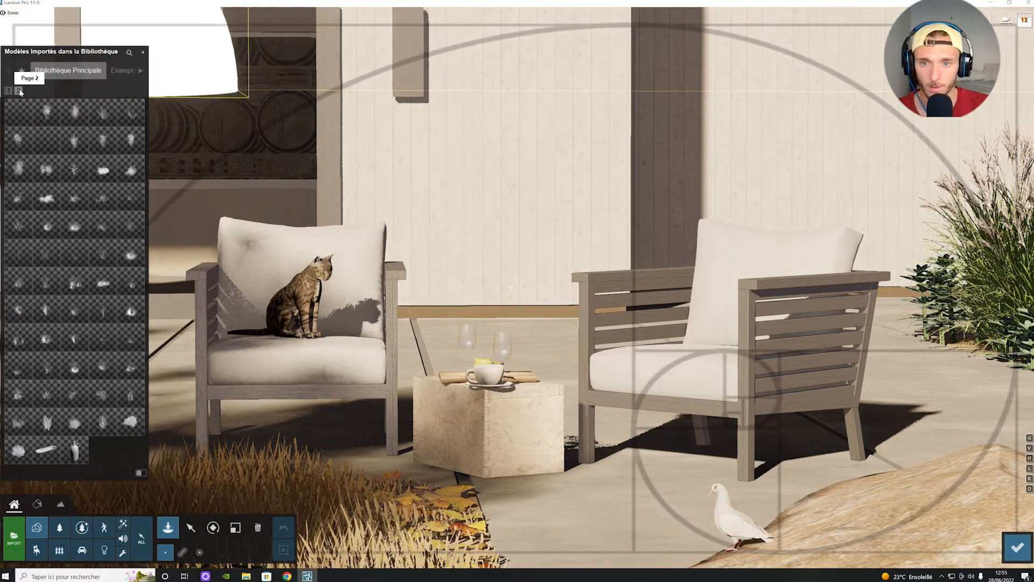
click(74, 450)
key(r)
click(523, 476)
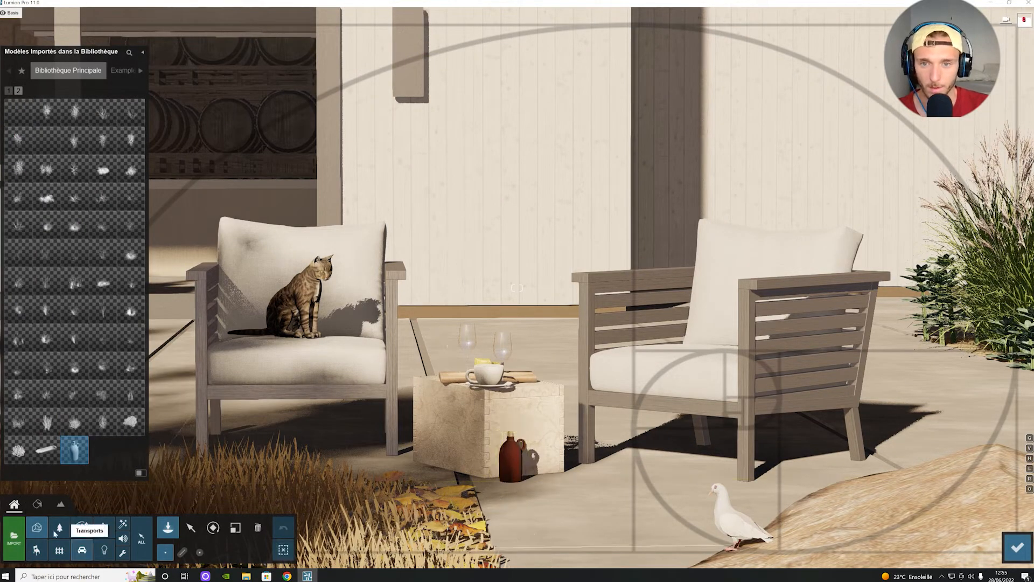
click(36, 549)
click(83, 71)
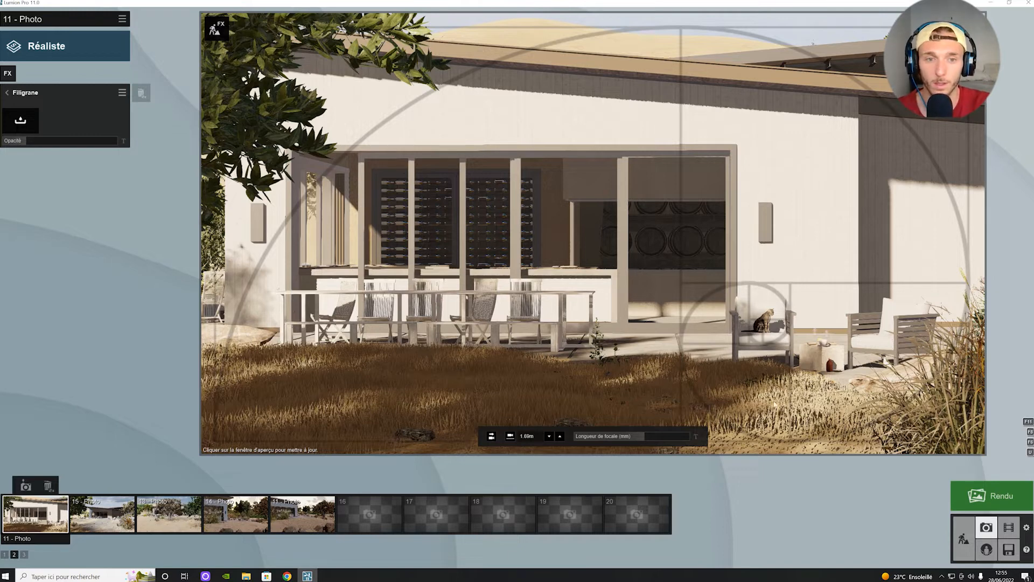
- Hide the golden-spiral Filigrane overlay and update the preview of 11 - Photo
click(8, 92)
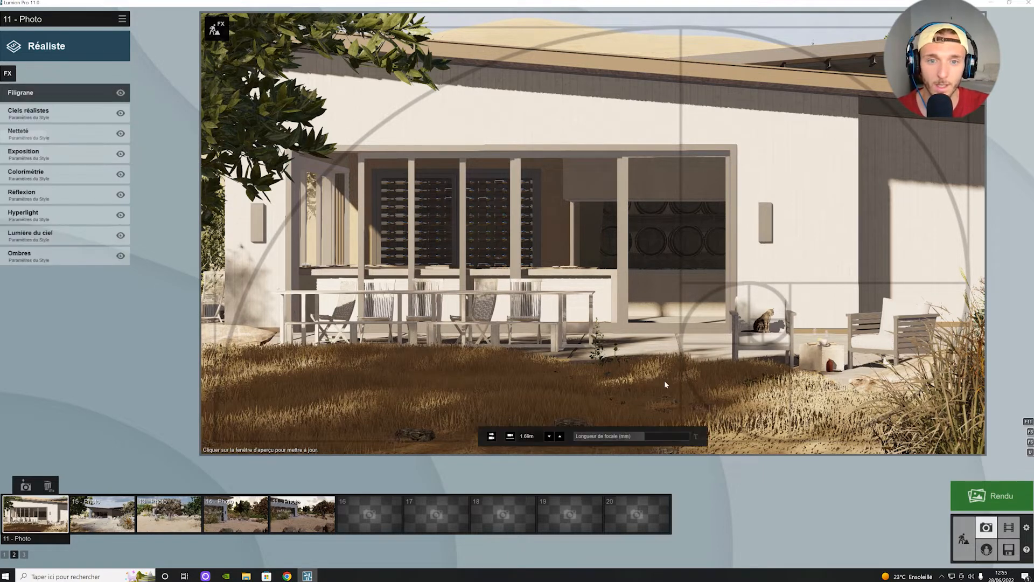
click(121, 92)
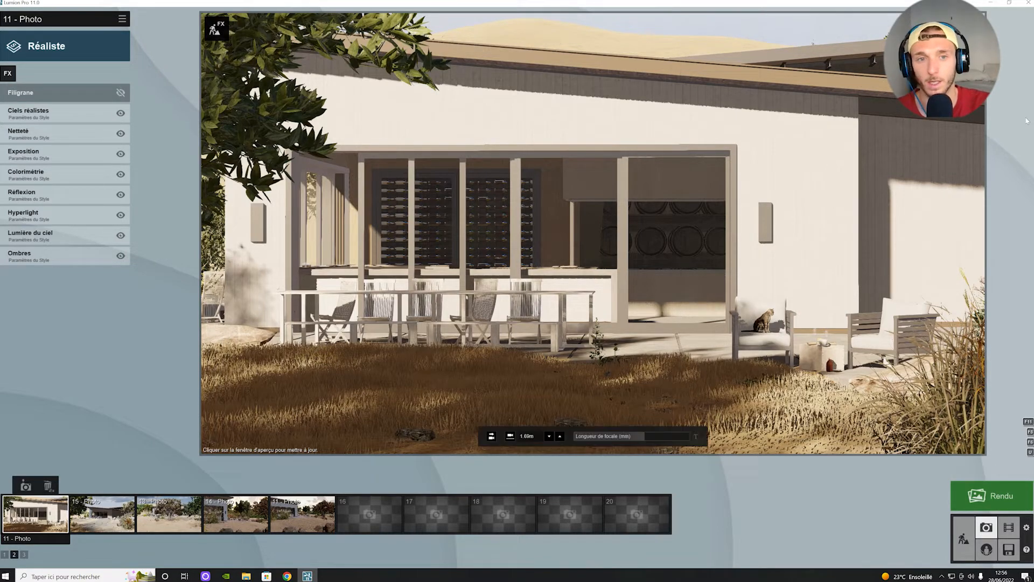
click(311, 173)
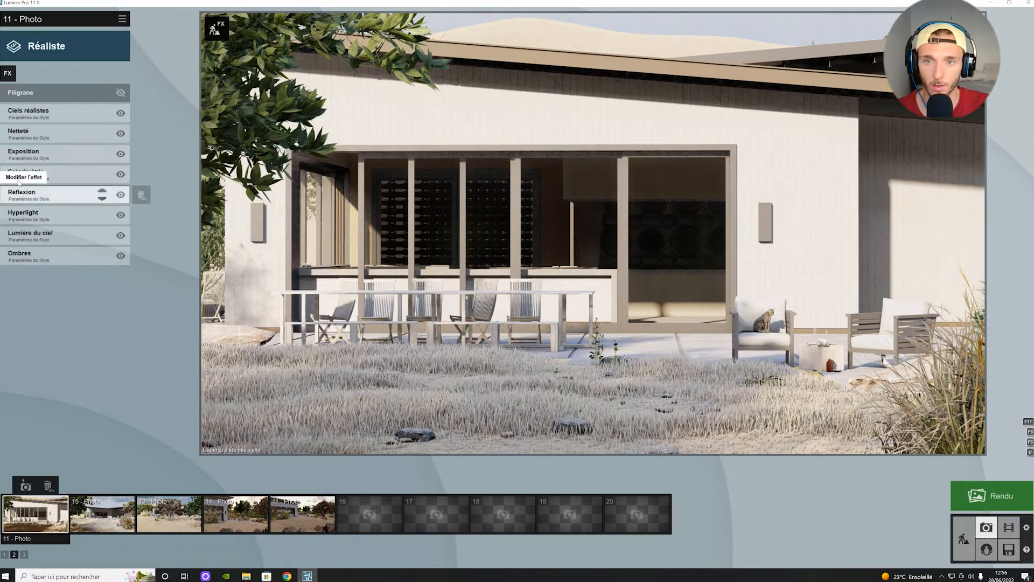
- Add a Soleil effect to 11 - Photo, set the sun height to about 17.7° and shift the sun position
click(8, 73)
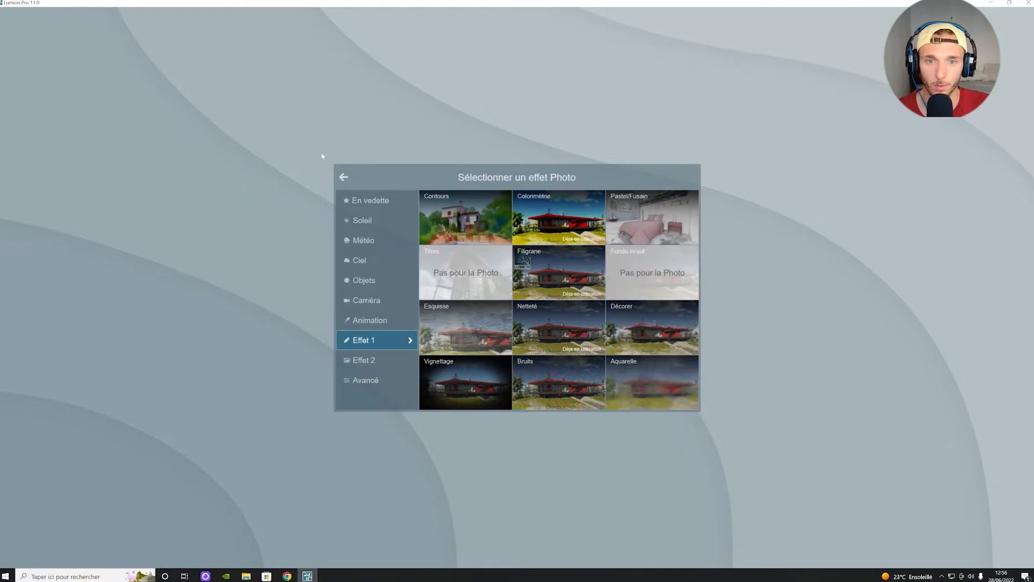
click(395, 228)
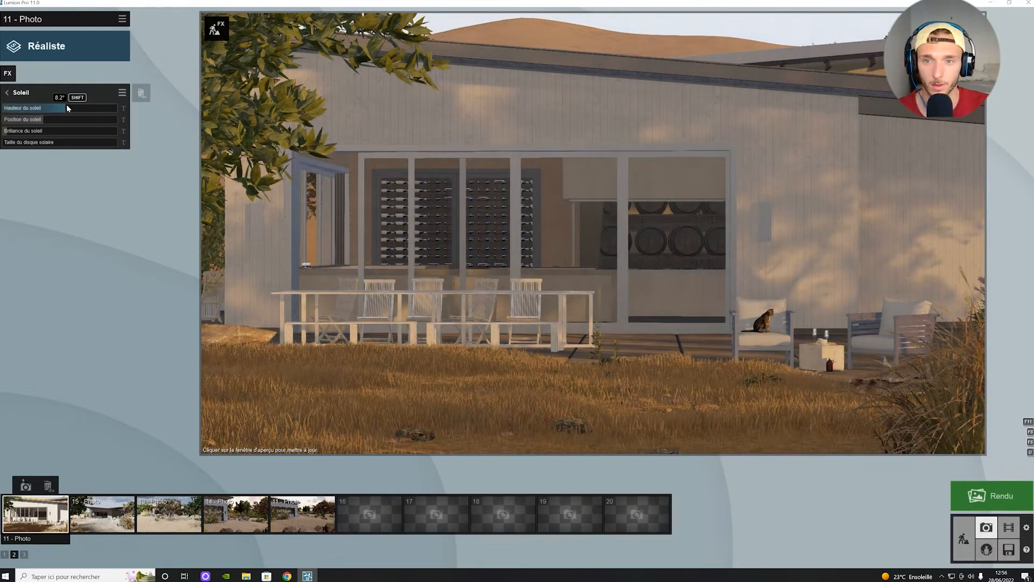
mouse_move(67, 106)
mouse_down()
mouse_move(58, 106)
mouse_move(75, 108)
mouse_move(51, 120)
mouse_move(62, 120)
mouse_up()
click(72, 108)
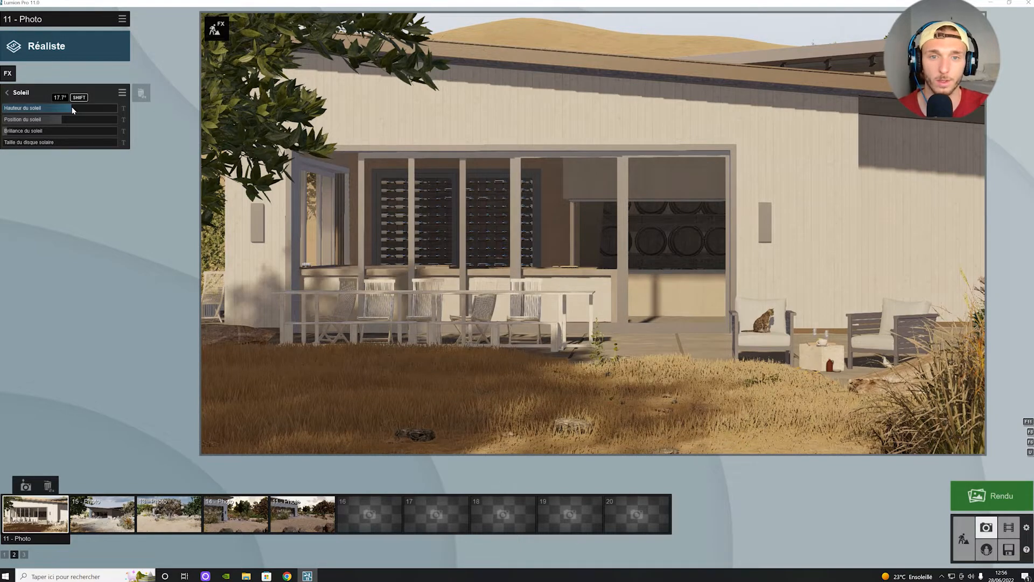
drag(72, 108, 66, 118)
- Add four reflection planes to 11 - Photo's Réflexion effect, covering the glazed facade, the terrace floor and the right wing's wall
scroll(655, 247, up, 4)
scroll(656, 247, down, 3)
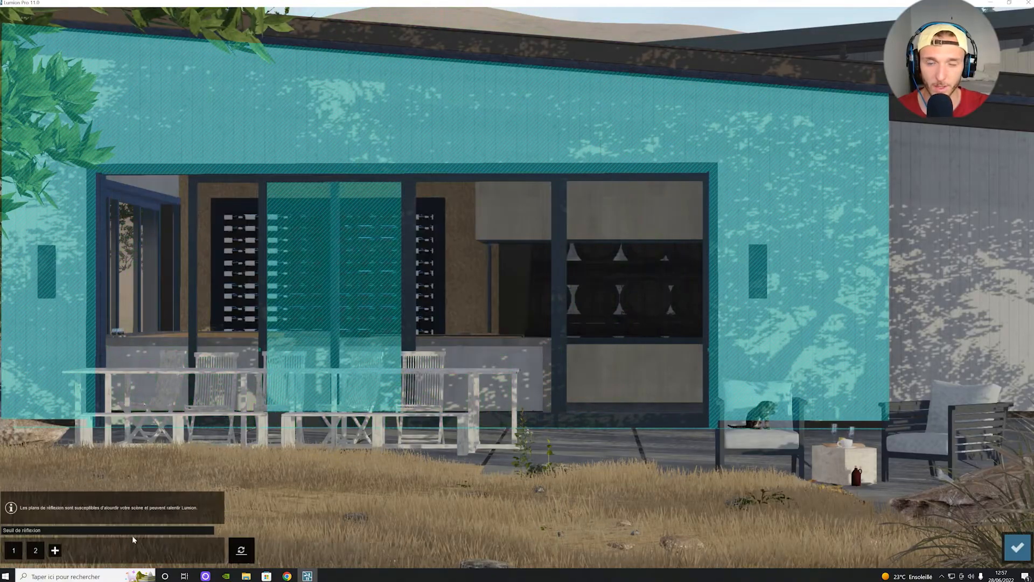
click(55, 551)
click(463, 291)
click(77, 550)
click(593, 448)
click(99, 551)
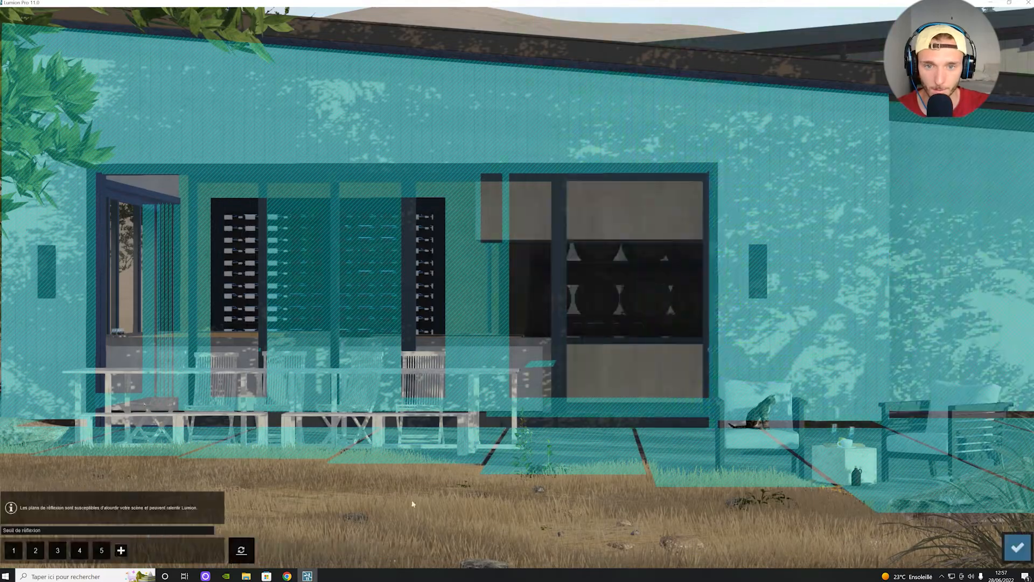
click(961, 261)
click(121, 551)
click(556, 334)
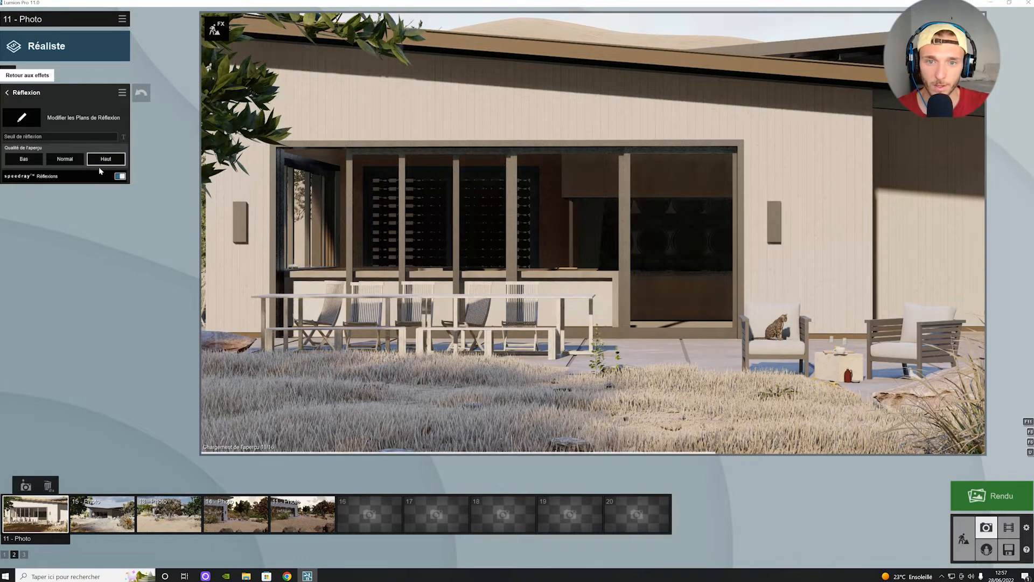
- Disable 11 - Photo's Réflexion effect and add a Position de l'animation effect with the characters and animals position at about 4.0 s
click(120, 216)
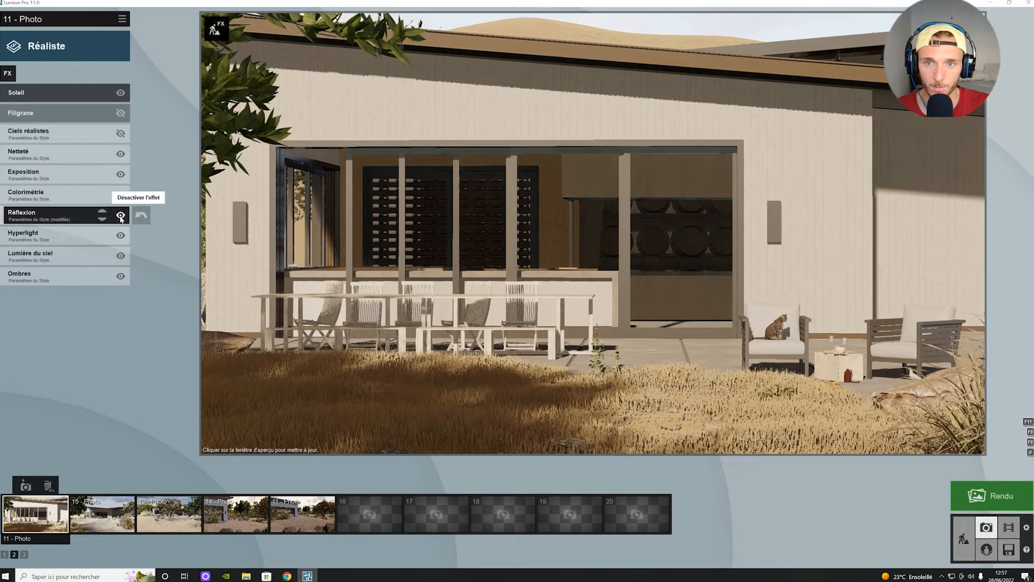
click(223, 35)
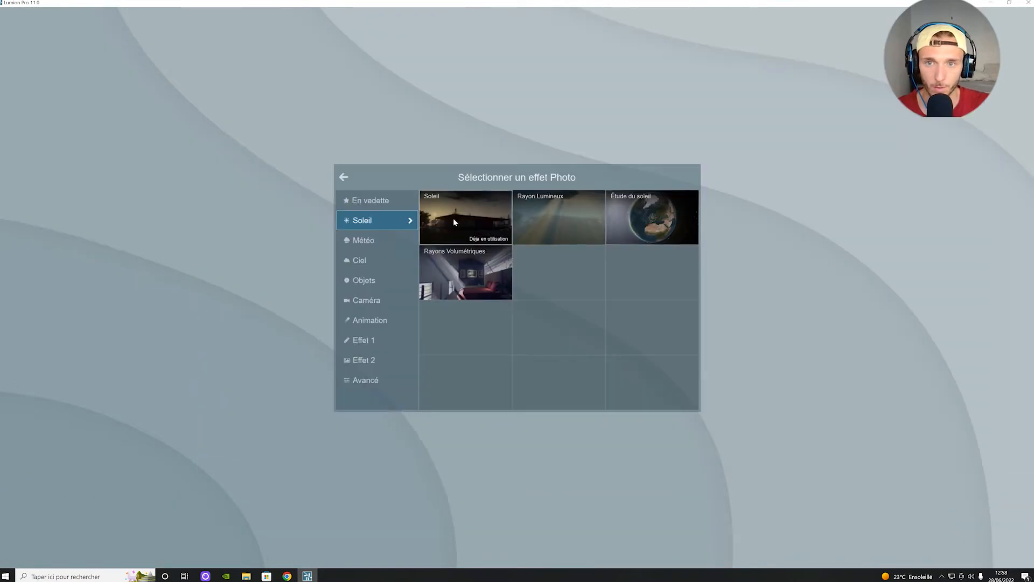
mouse_move(406, 301)
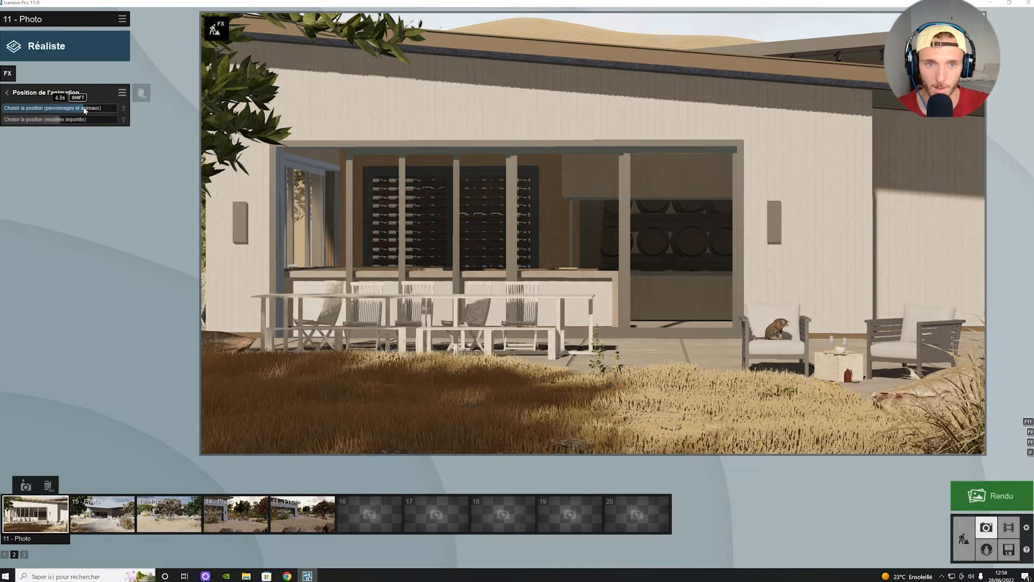
click(85, 111)
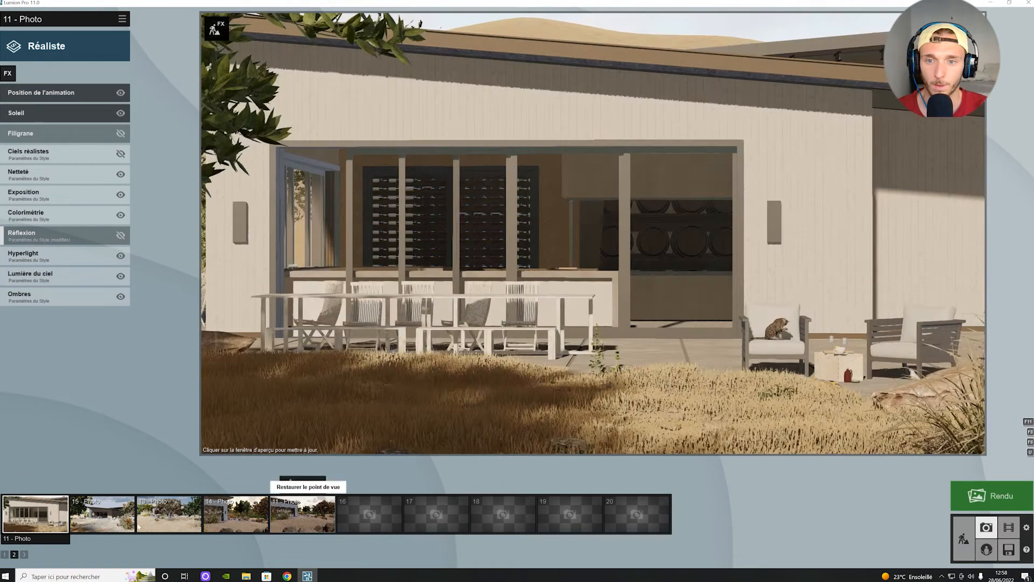
- Try a longer focal length on 15 - Photo to frame the facade, restore its saved viewpoint and return to 11 - Photo
click(126, 522)
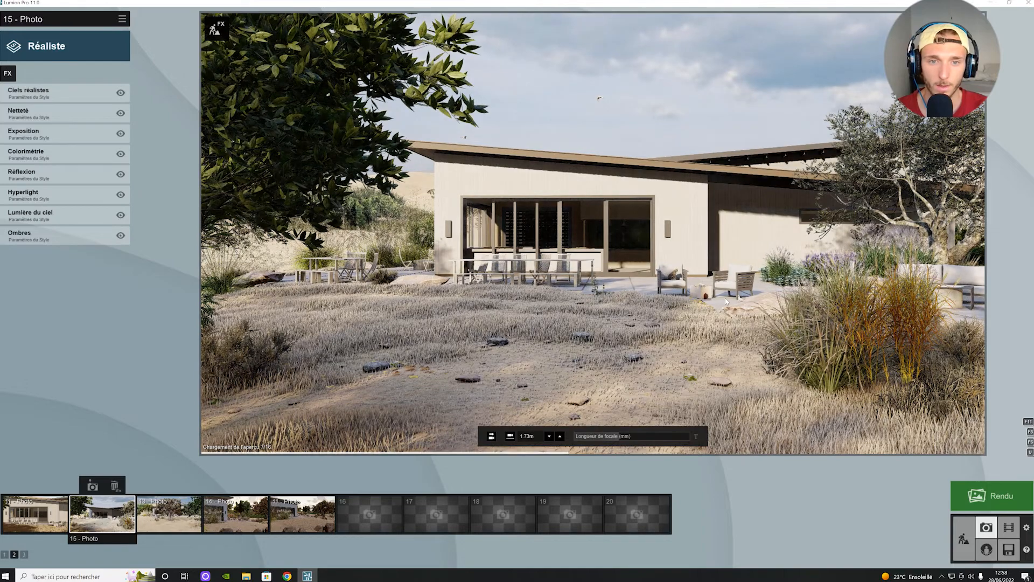
mouse_move(617, 439)
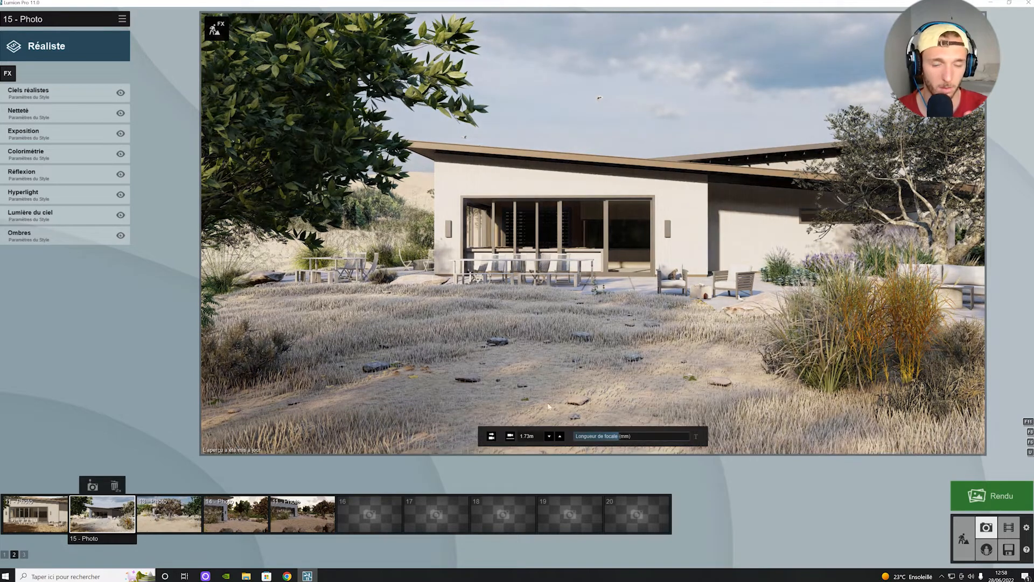
drag(618, 440, 648, 440)
scroll(594, 260, down, 5)
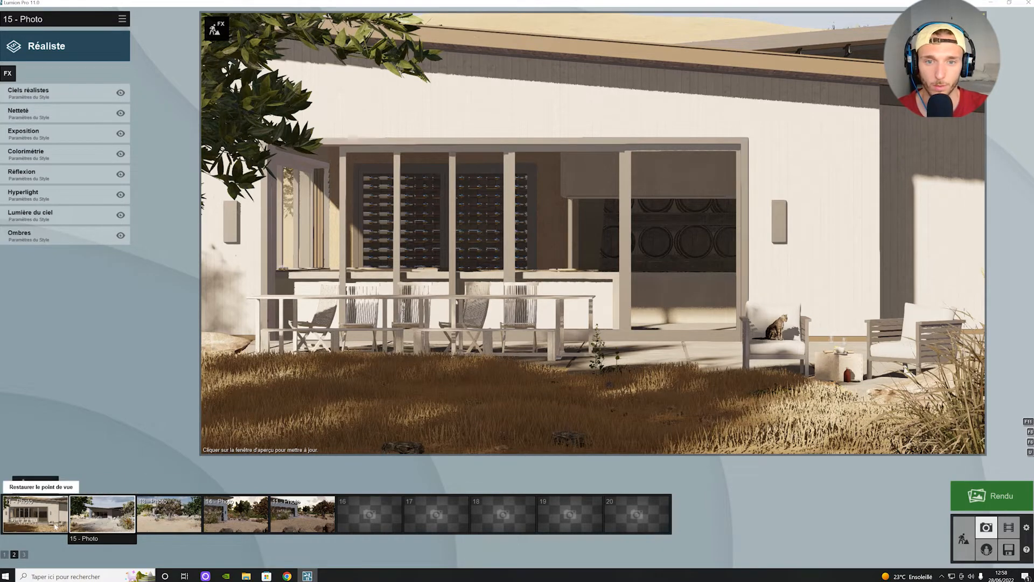
click(103, 515)
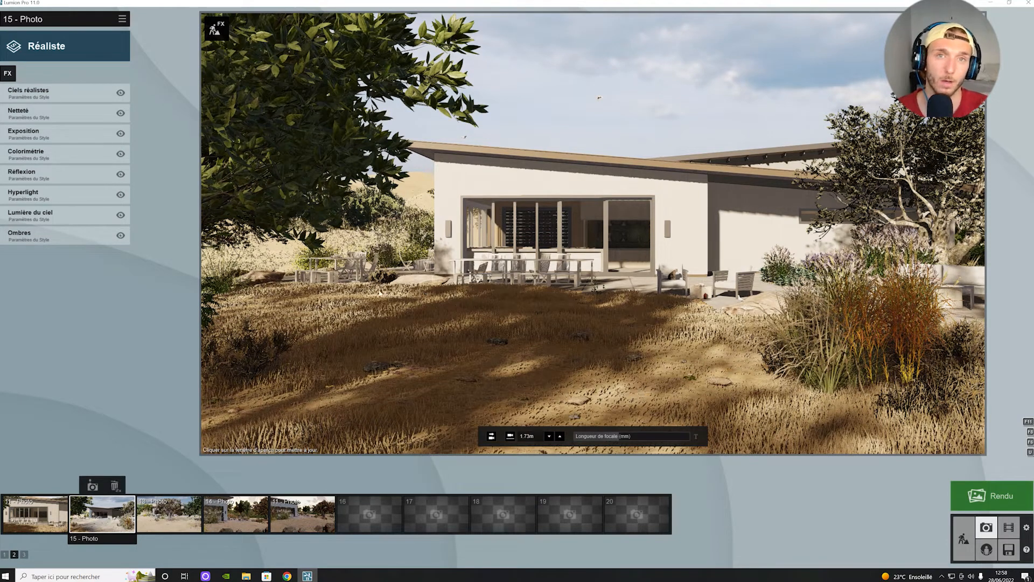
click(35, 514)
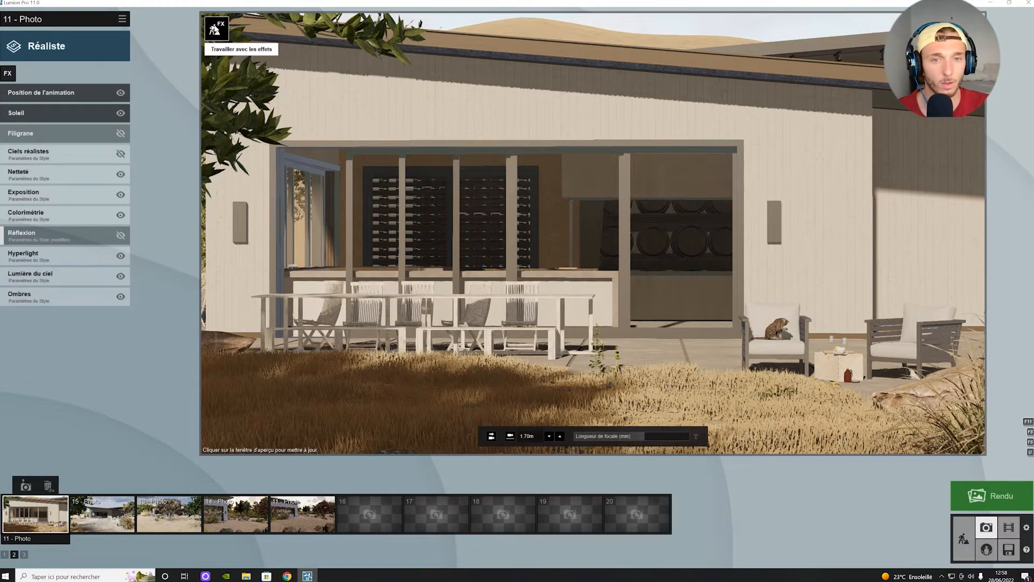
- In build mode, move the small plant beside the right-hand armchair and reposition the imported rocks at the left edge of the grass
click(963, 539)
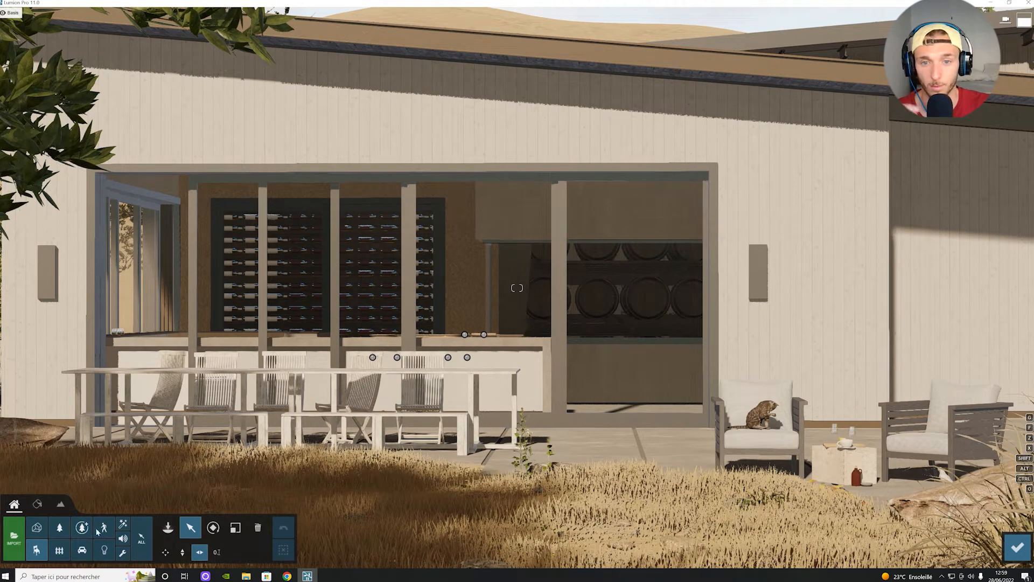
click(60, 527)
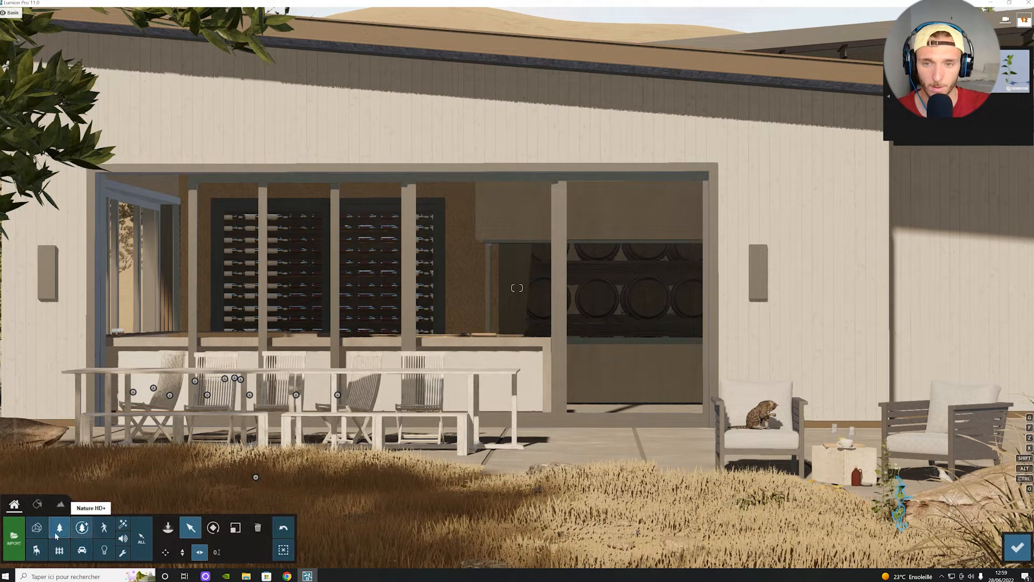
click(37, 519)
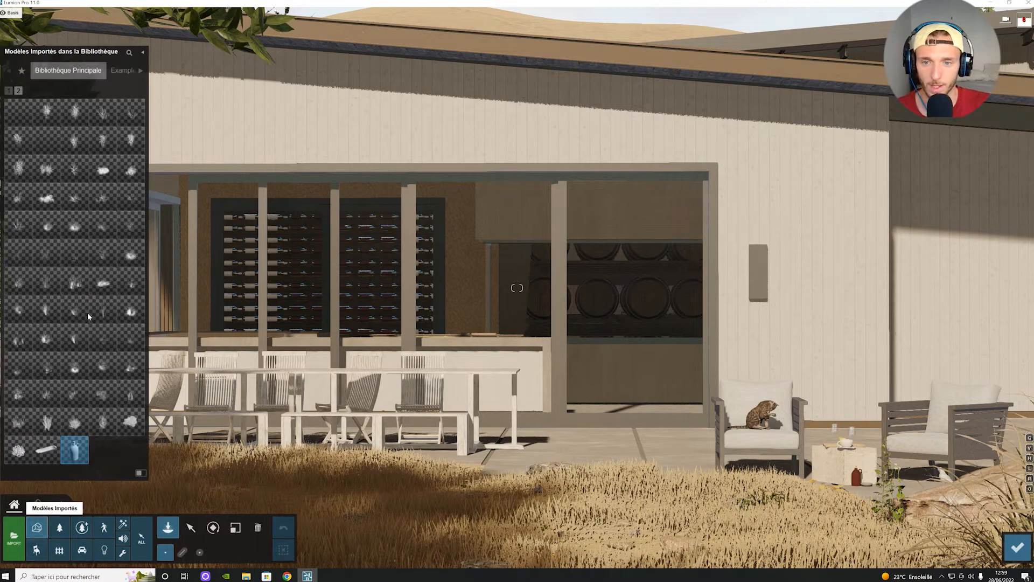
click(141, 70)
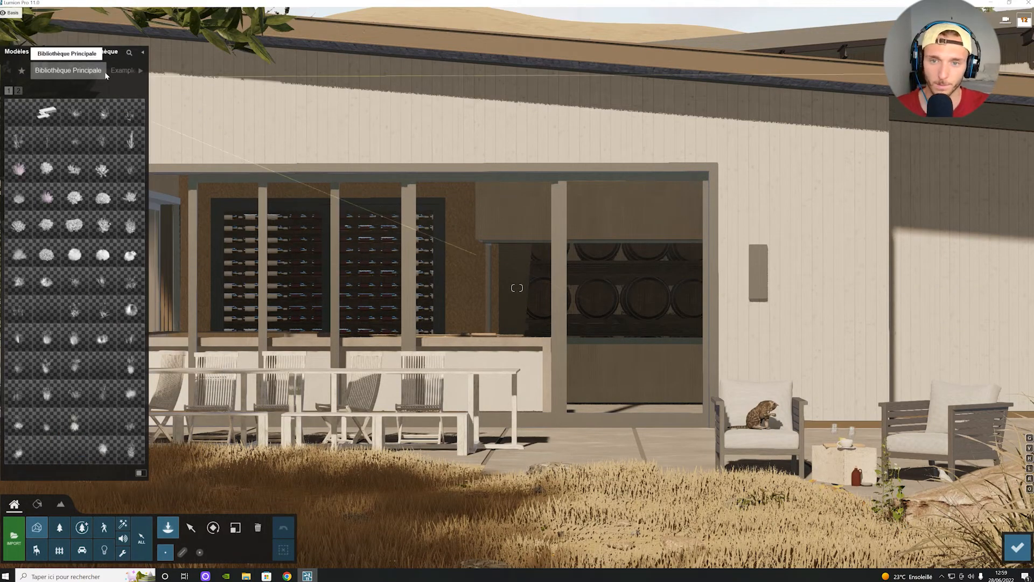
click(116, 70)
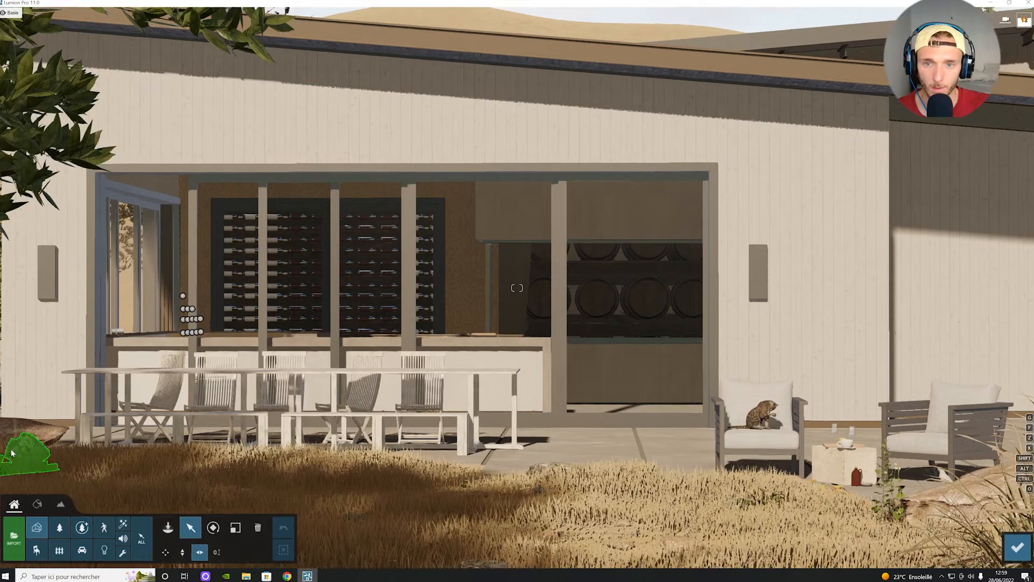
click(127, 461)
drag(126, 462, 227, 462)
- Look through the nature libraries for vegetation models to complete the scene around the house
click(59, 527)
click(168, 528)
click(82, 528)
click(48, 70)
click(59, 528)
click(100, 87)
click(47, 131)
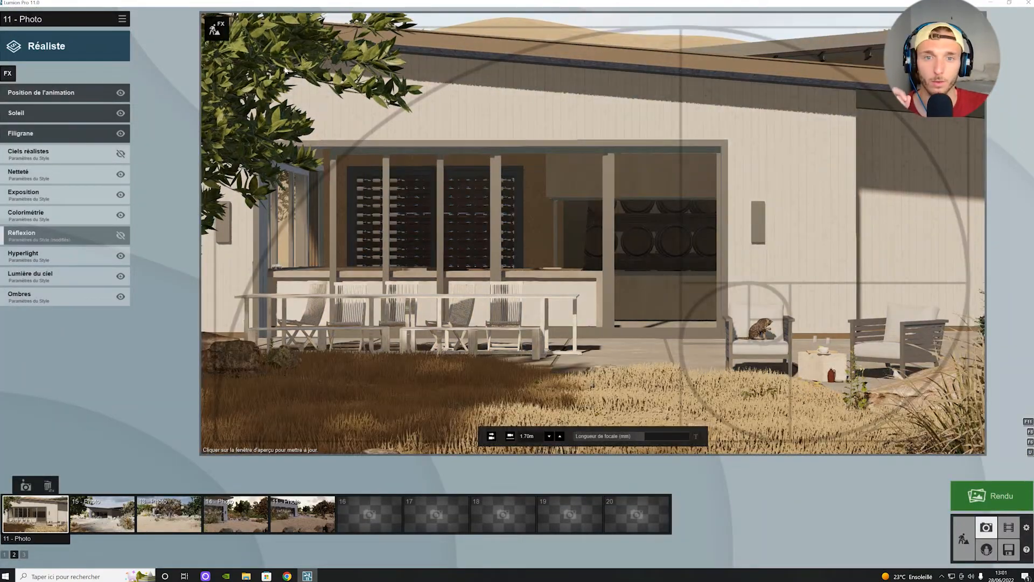
- Replace 11 - Photo's golden-spiral Filigrane image with the rule-of-thirds grid, raise its opacity to full and lower it back to faint
click(35, 132)
click(36, 116)
click(95, 100)
click(969, 554)
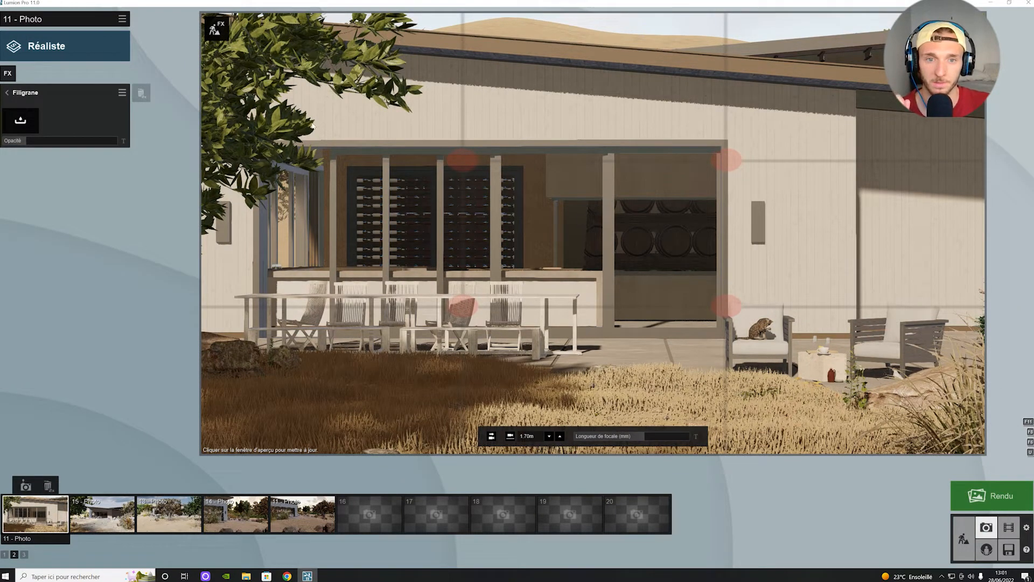
drag(22, 141, 121, 141)
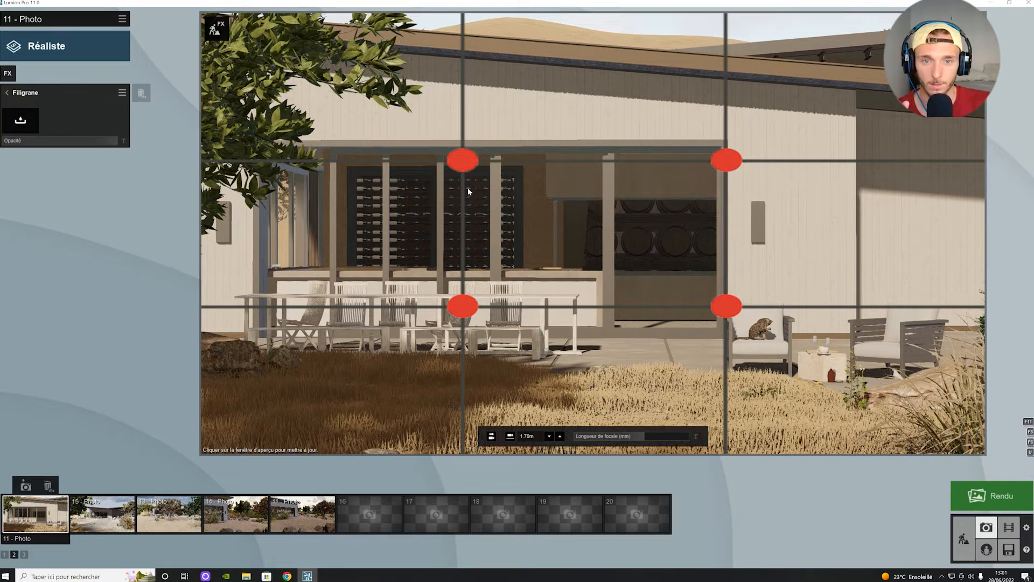
drag(110, 140, 24, 141)
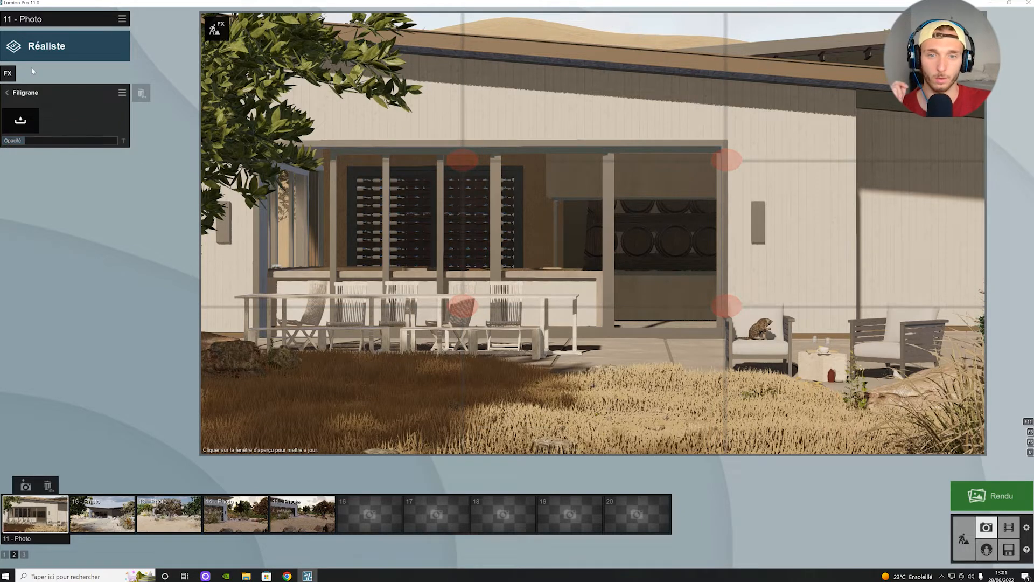
- Place a rotated sliced bread loaf and a white cup with saucer on the long terrace table near the grid's lower-left intersection
click(217, 29)
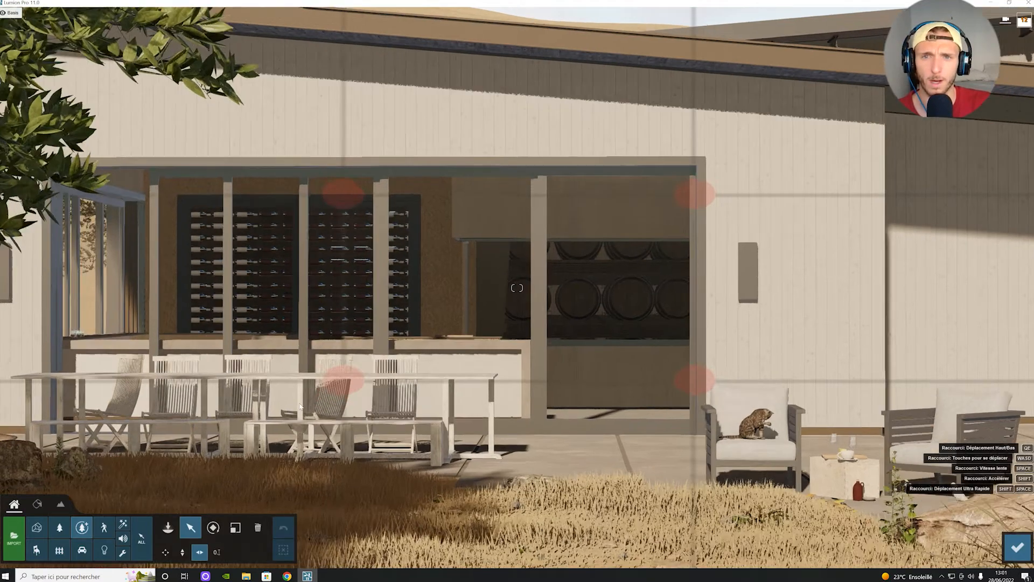
key(w)
right_drag(301, 406, 255, 433)
key(w)
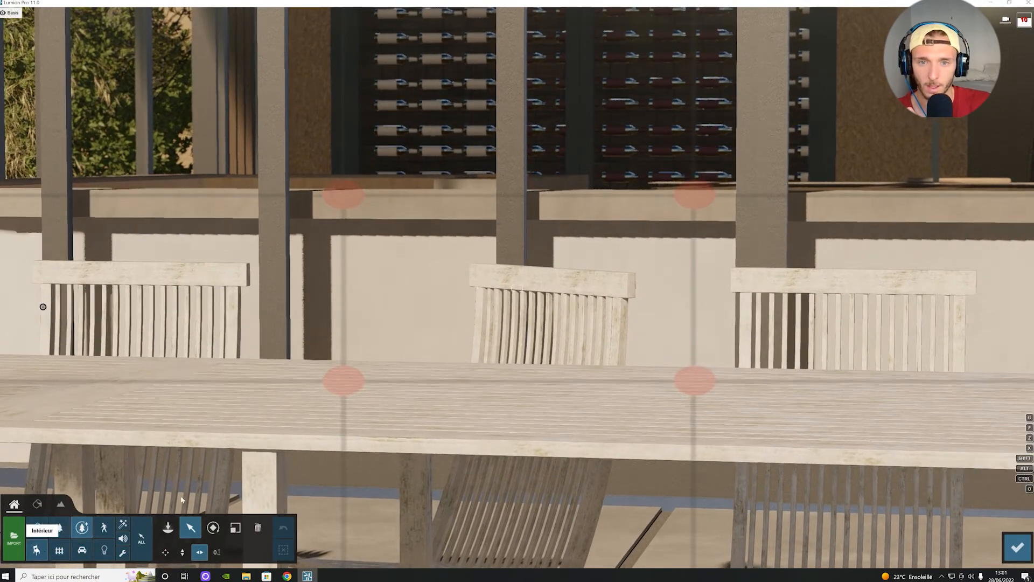
click(37, 549)
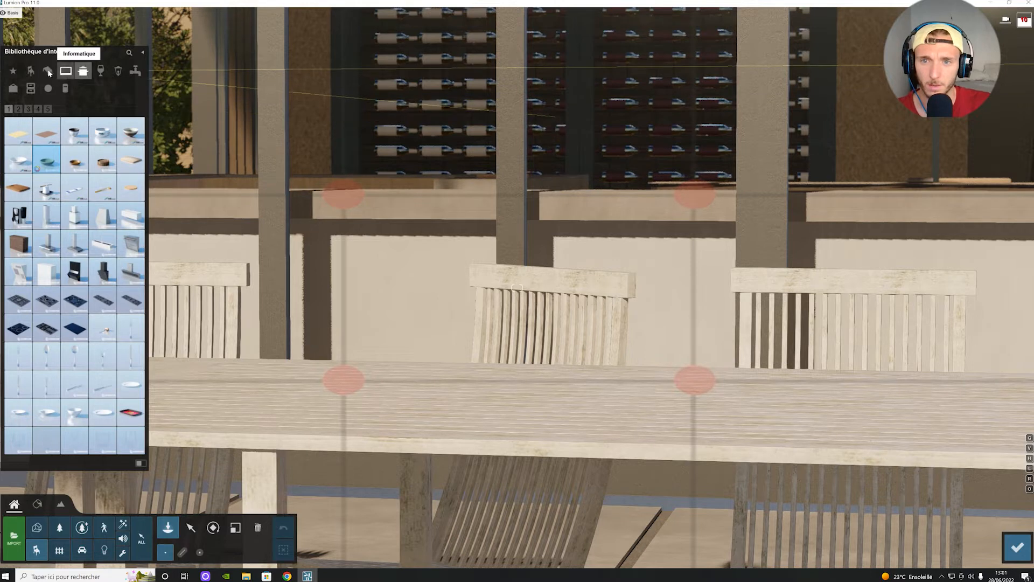
click(101, 71)
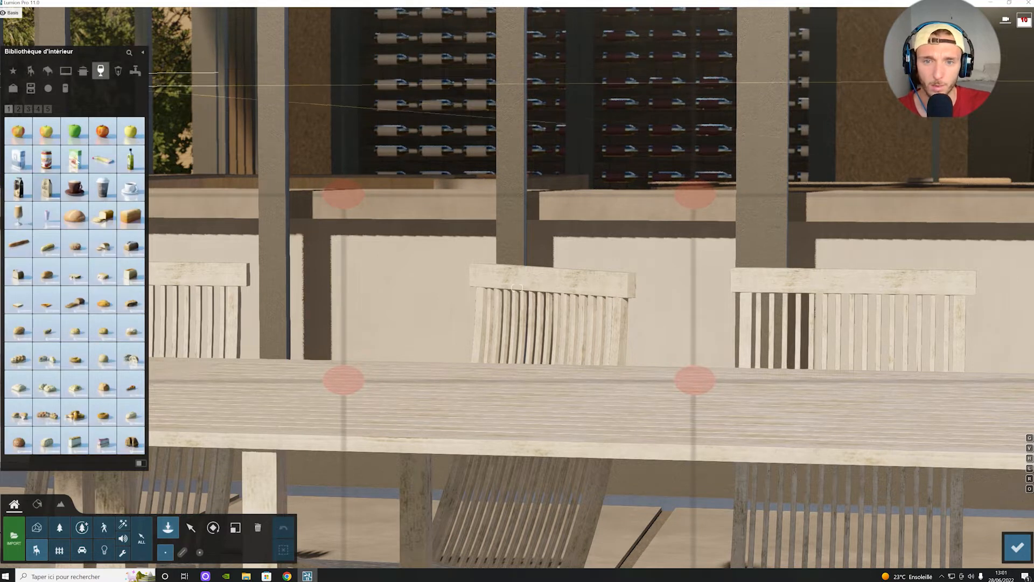
click(102, 216)
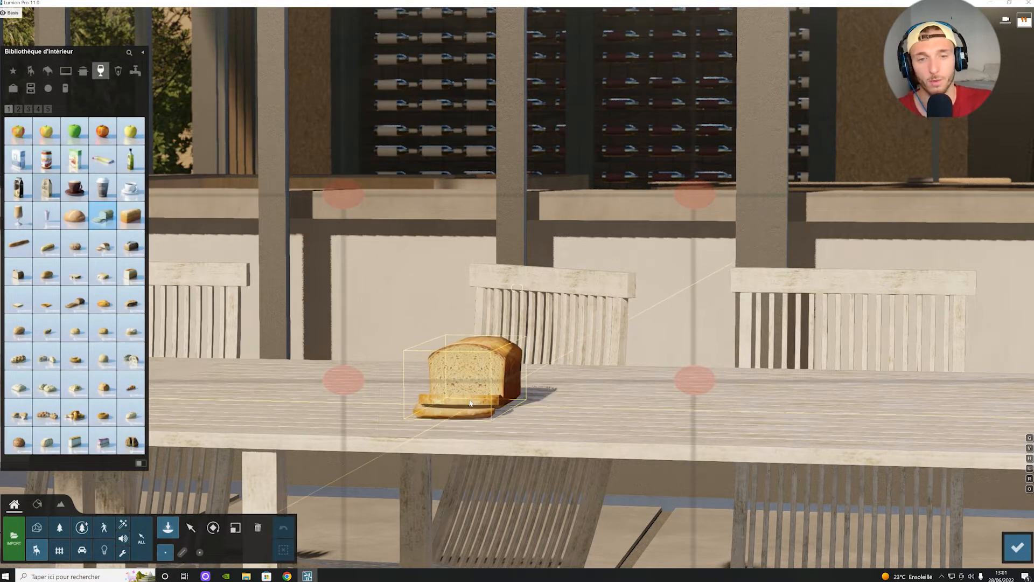
key(r)
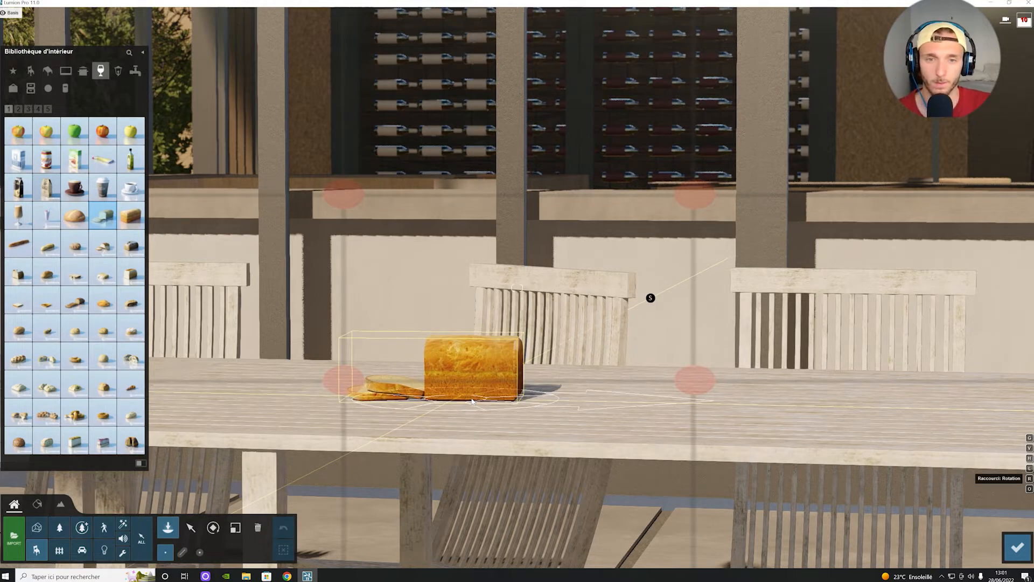
click(521, 390)
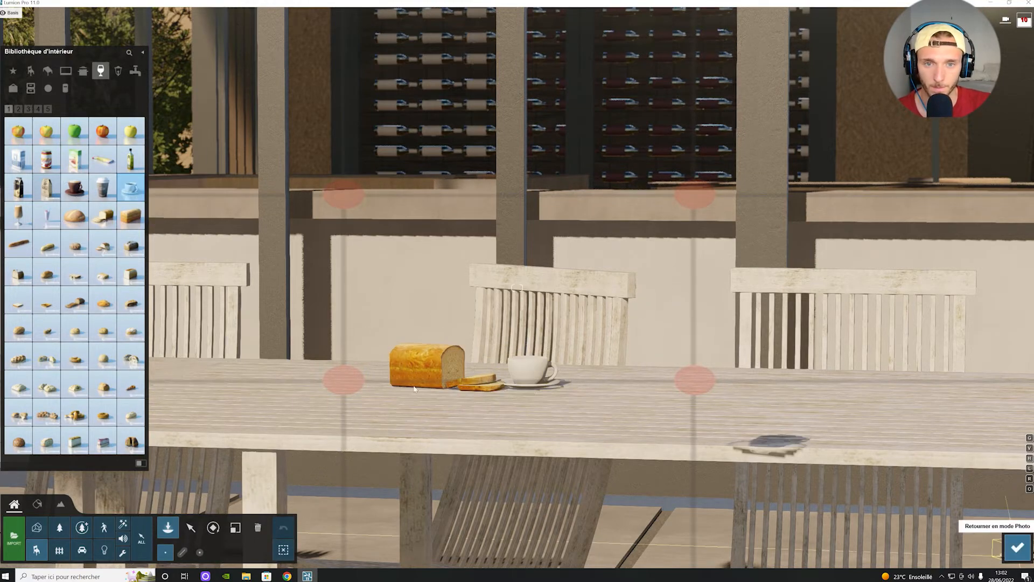
click(987, 527)
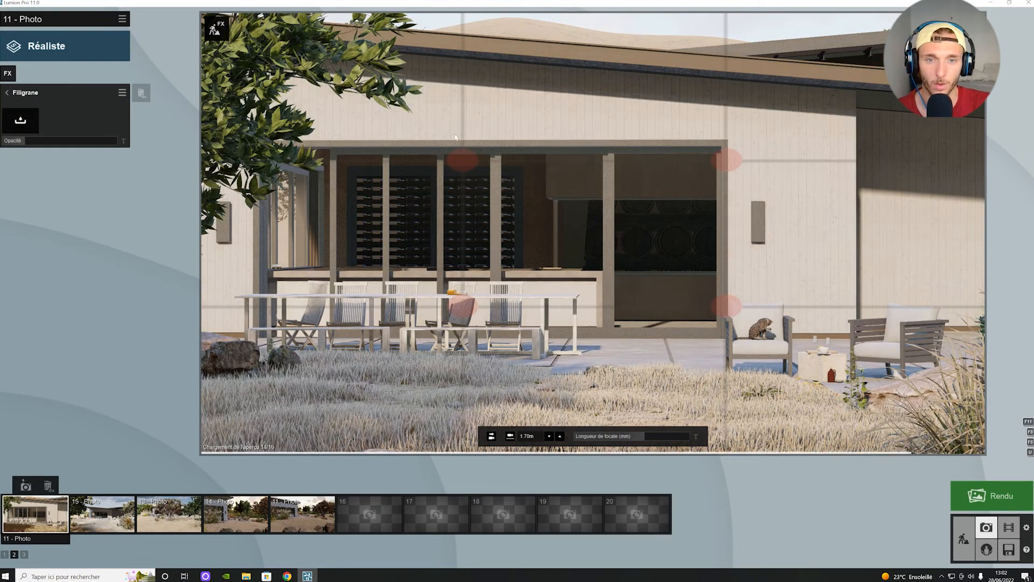
- Toggle the Position de l'animation effect off and on, hide the rule-of-thirds Filigrane overlay and update 11 - Photo's preview
click(7, 92)
click(121, 93)
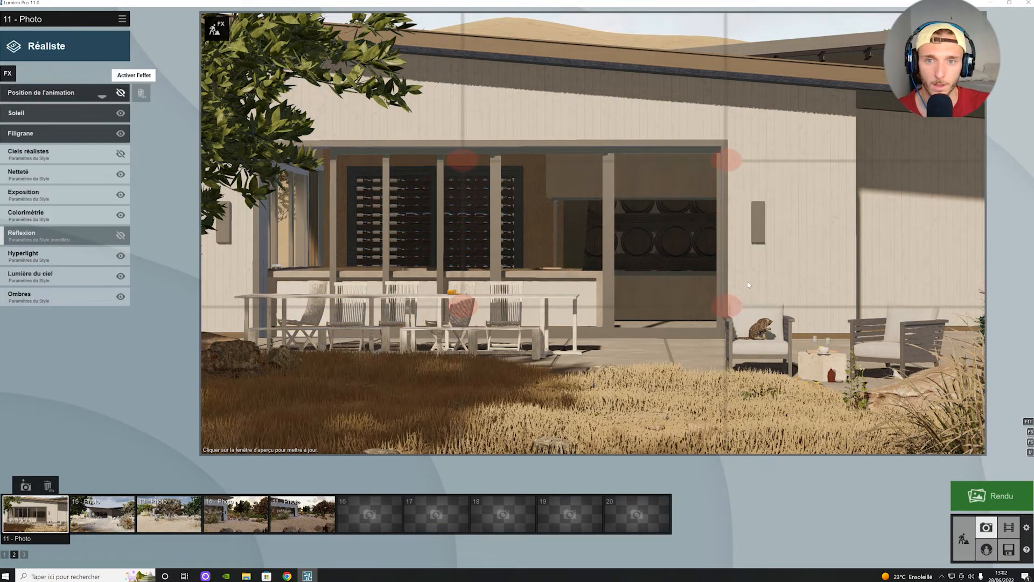
click(121, 93)
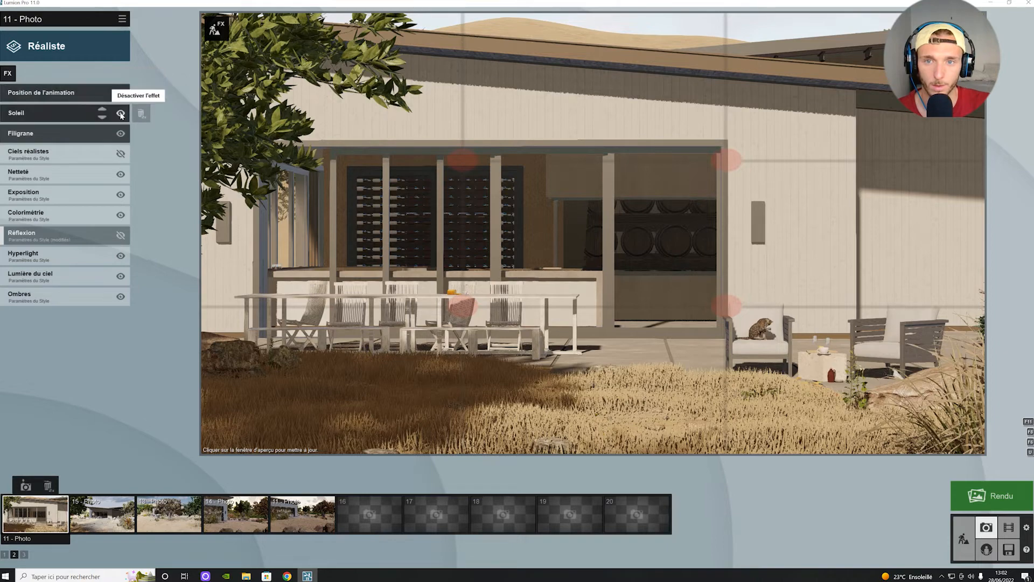
click(121, 133)
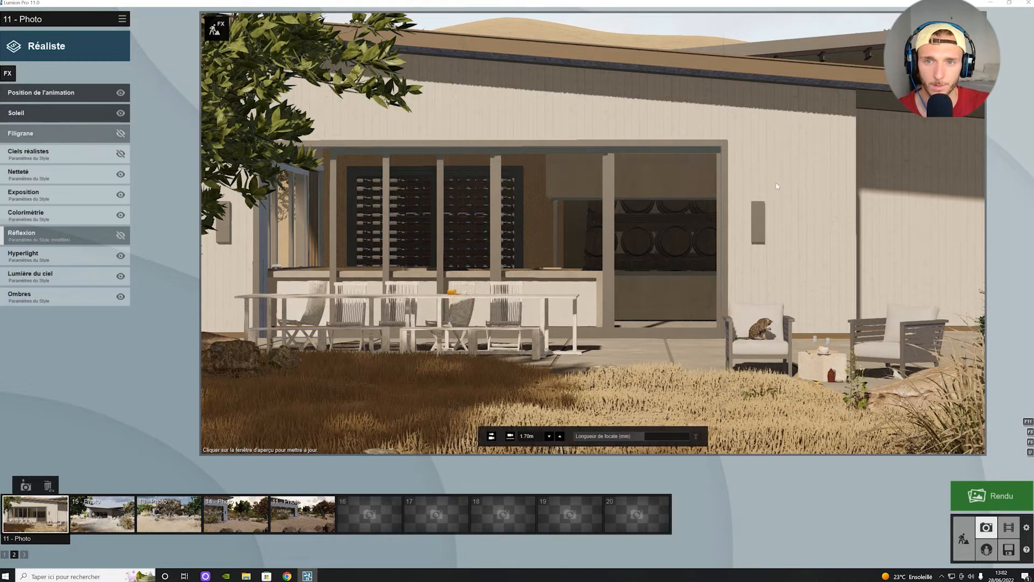
click(691, 215)
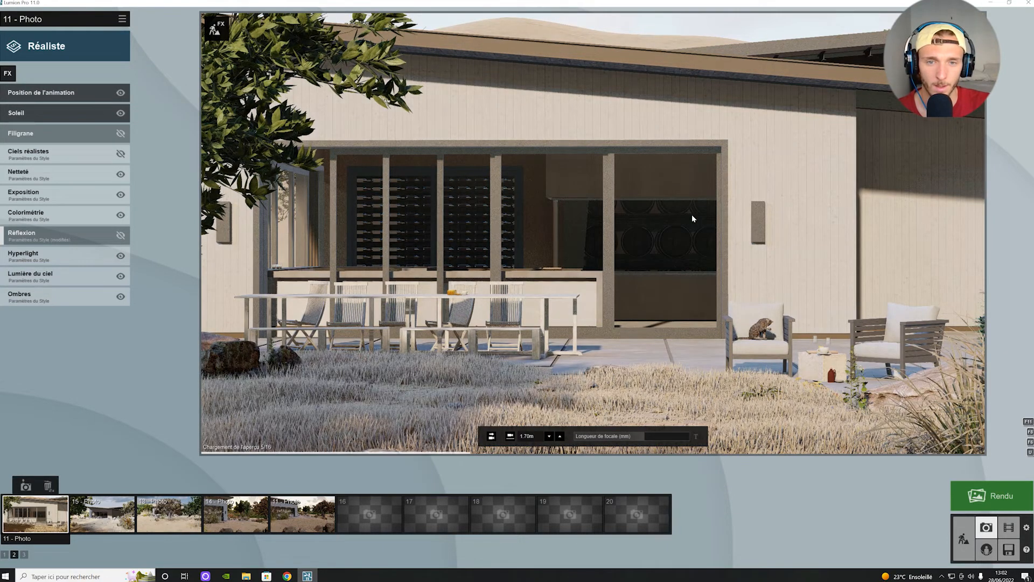